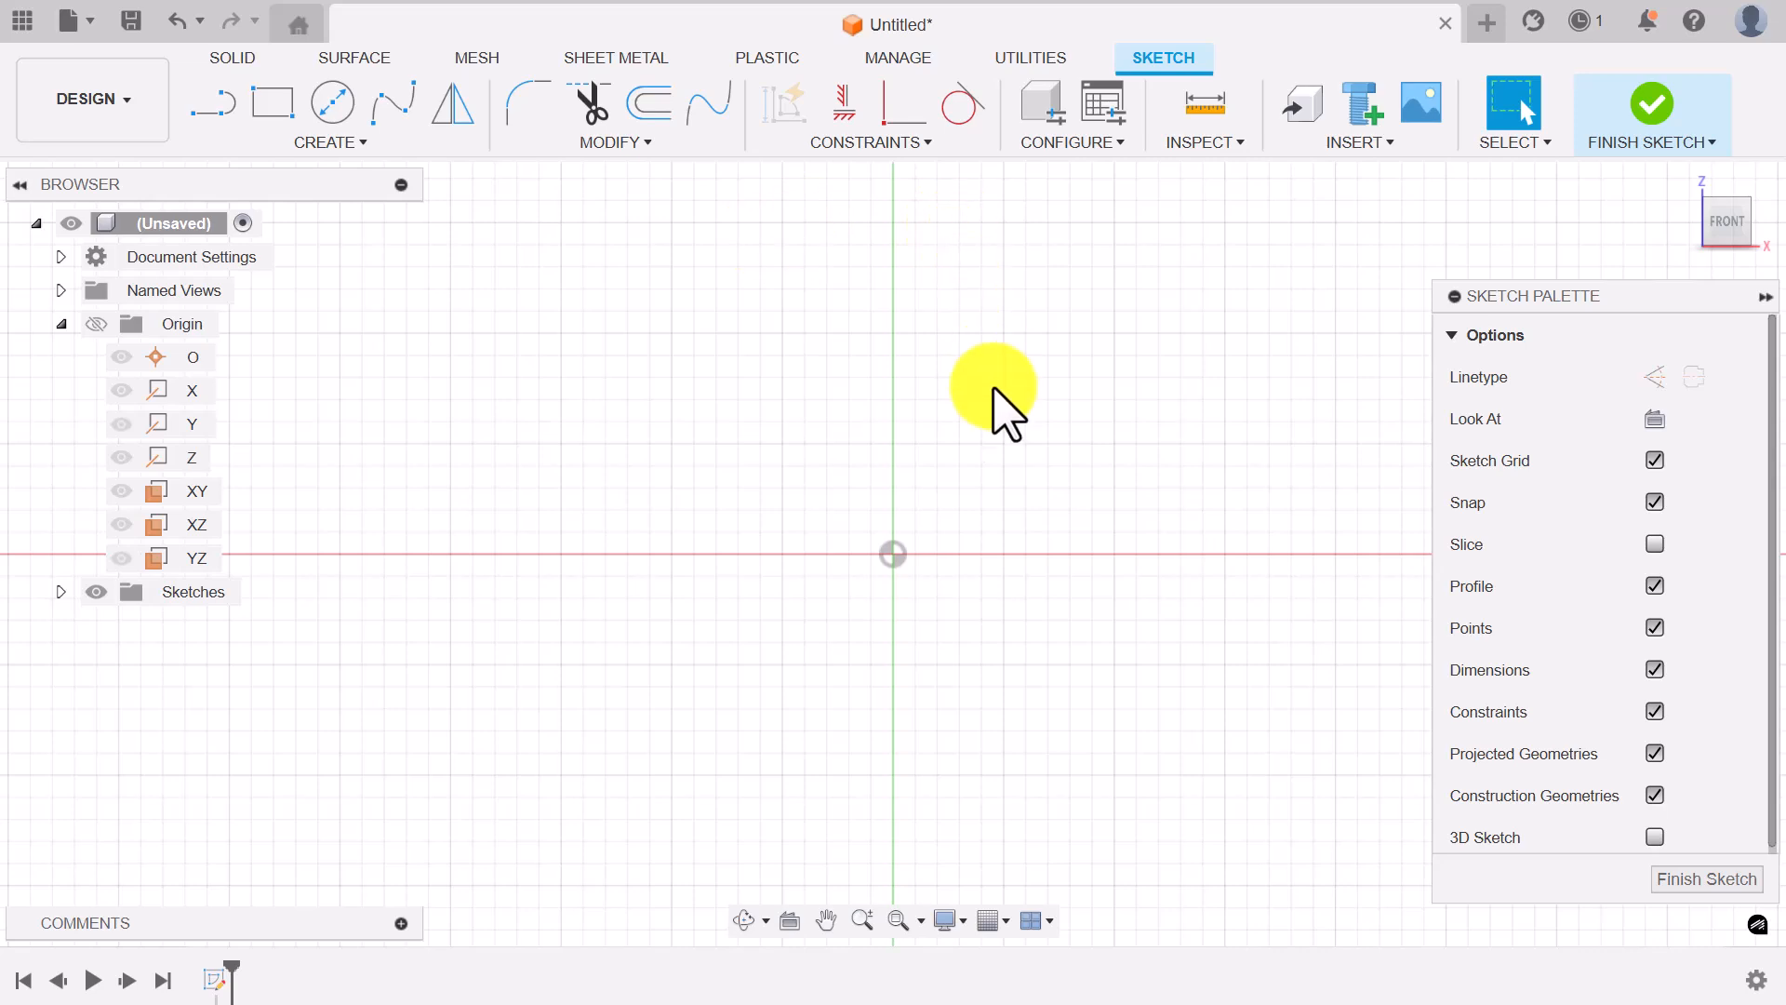
# Step: Sketch a closed L-shaped line profile starting at the origin, about 40 mm high with a top edge about 30 mm wide
pyautogui.click(219, 110)
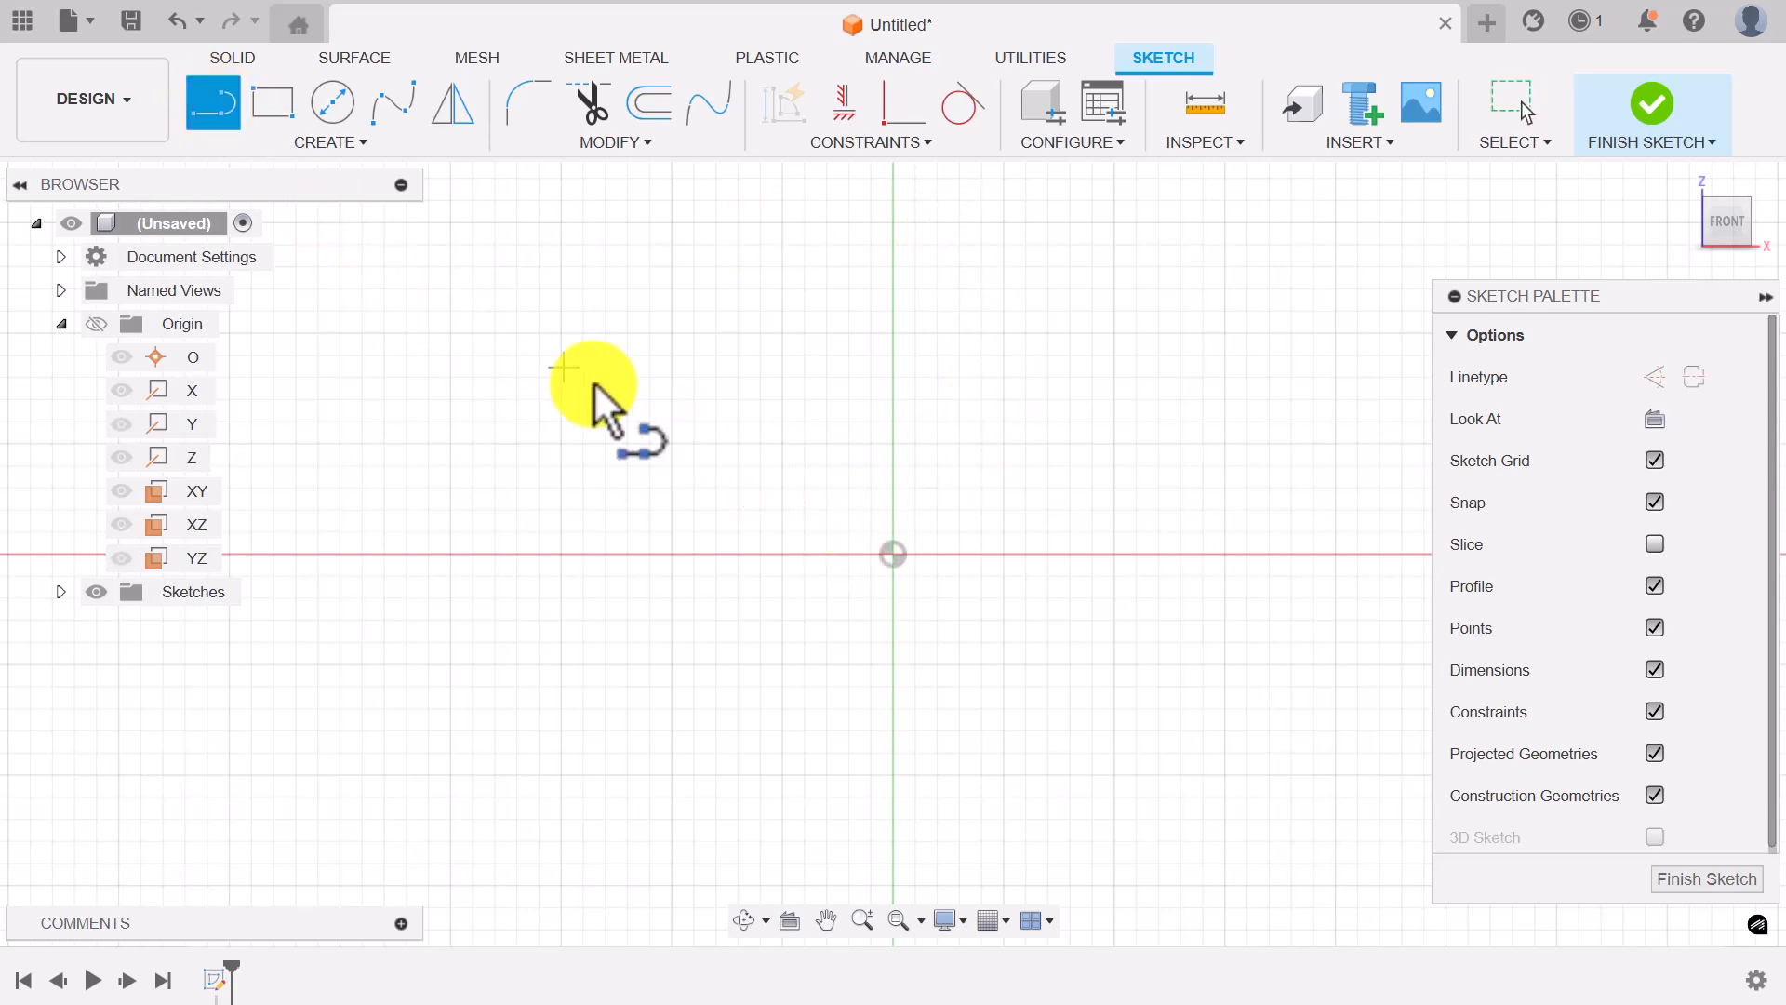
pyautogui.click(894, 554)
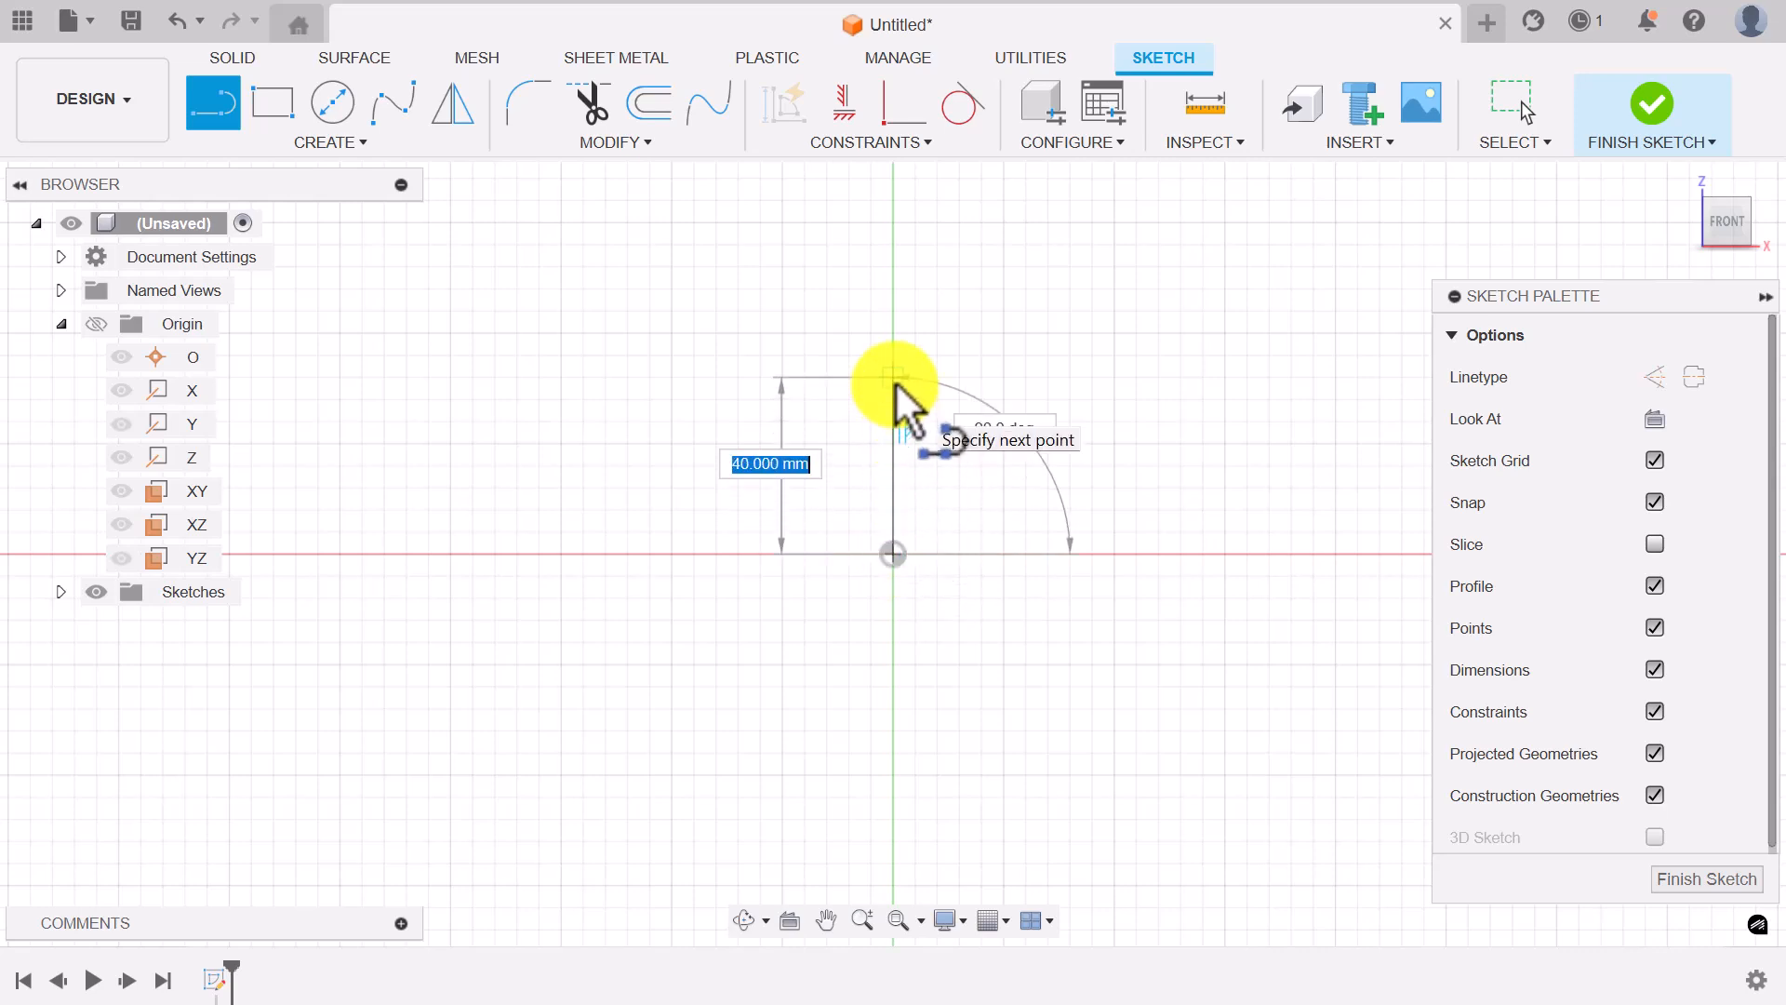
pyautogui.click(894, 377)
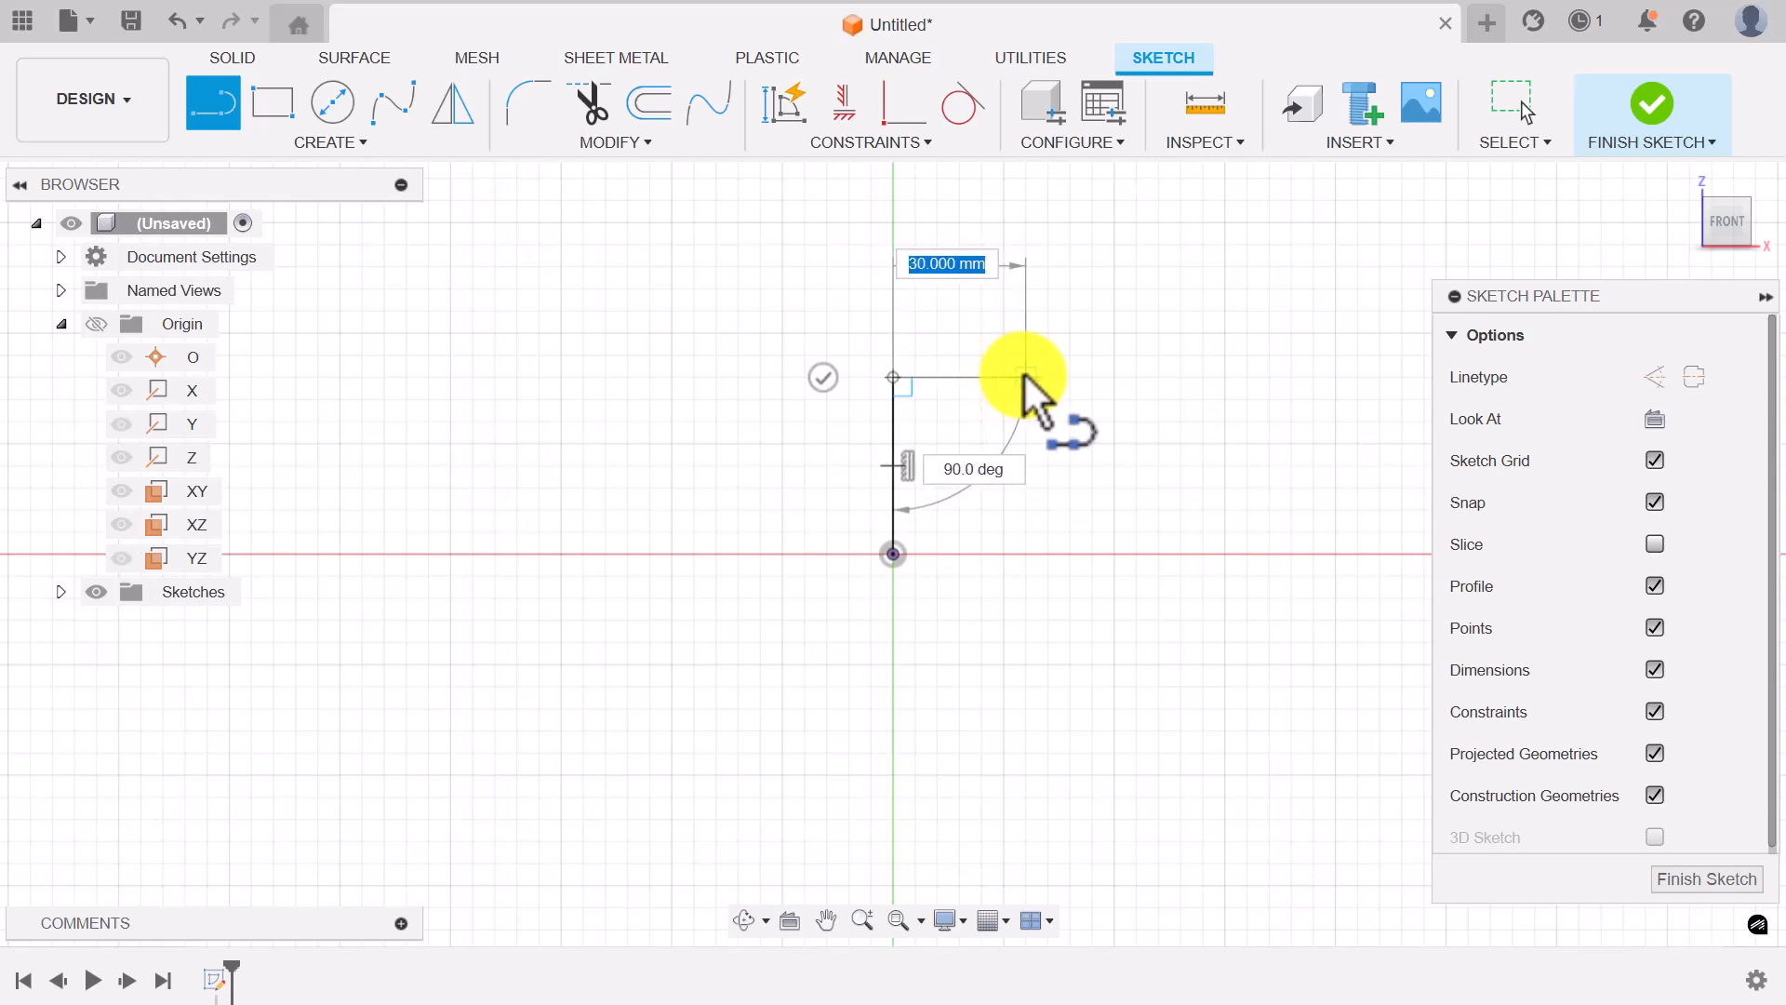
pyautogui.click(1025, 377)
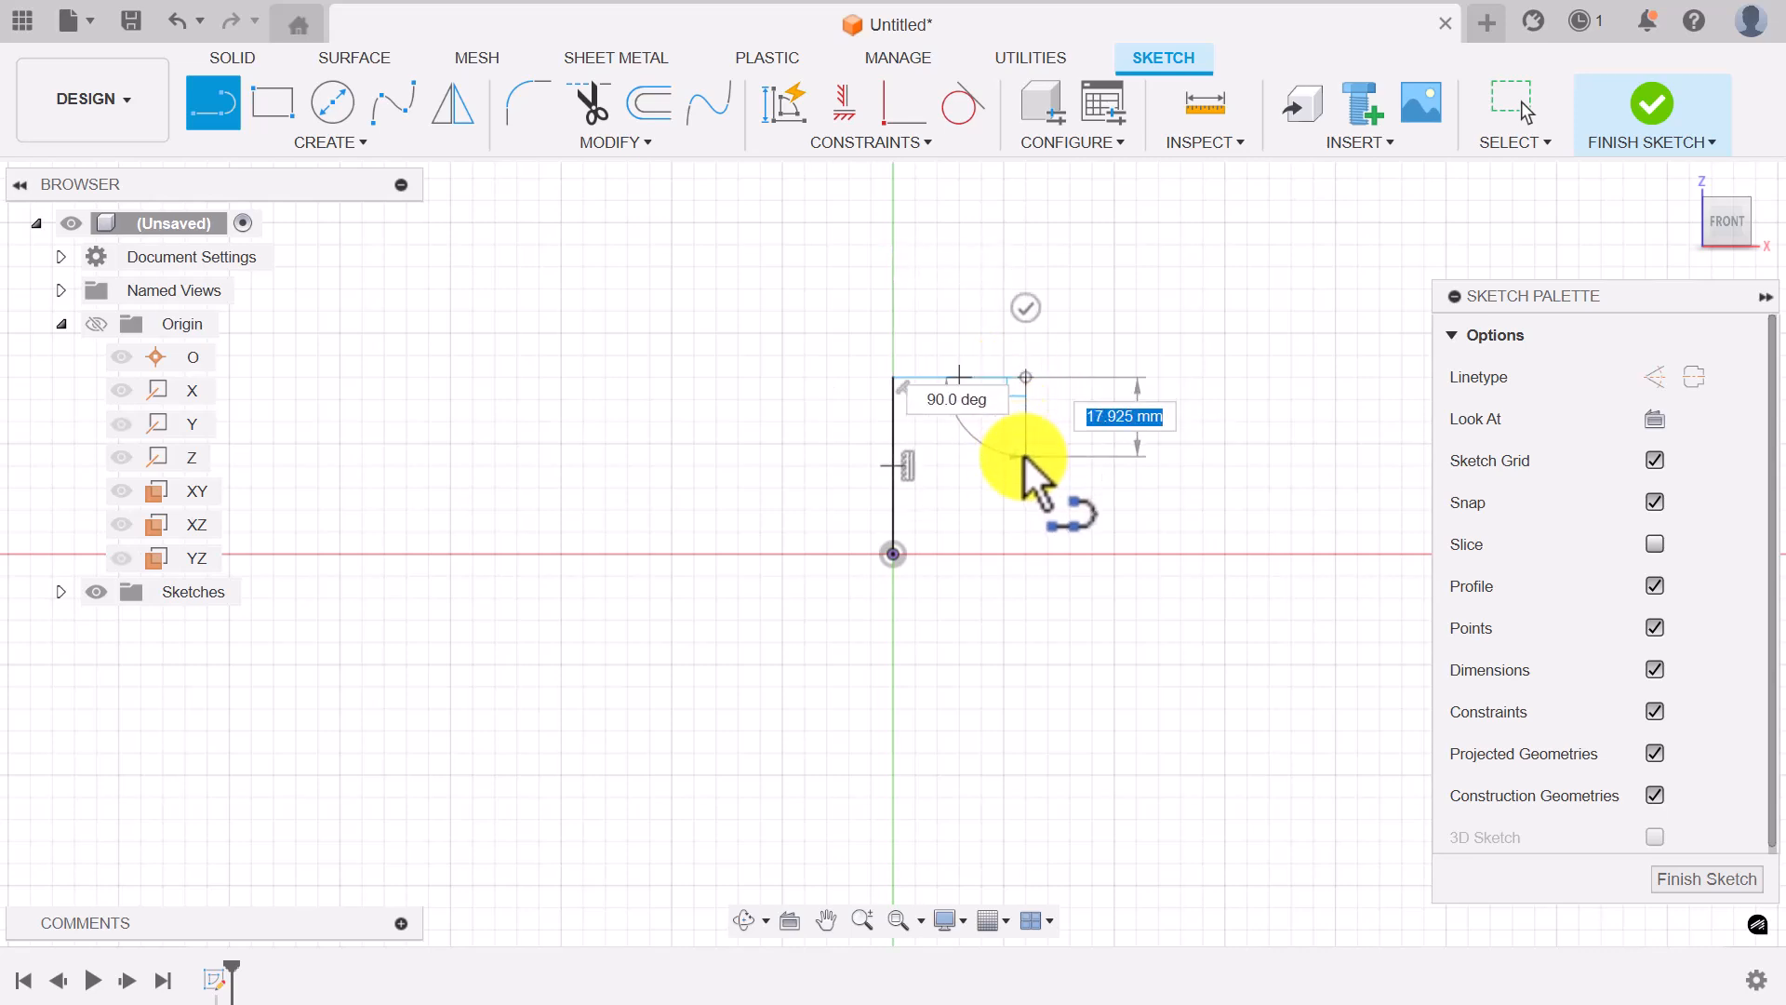
pyautogui.click(1025, 456)
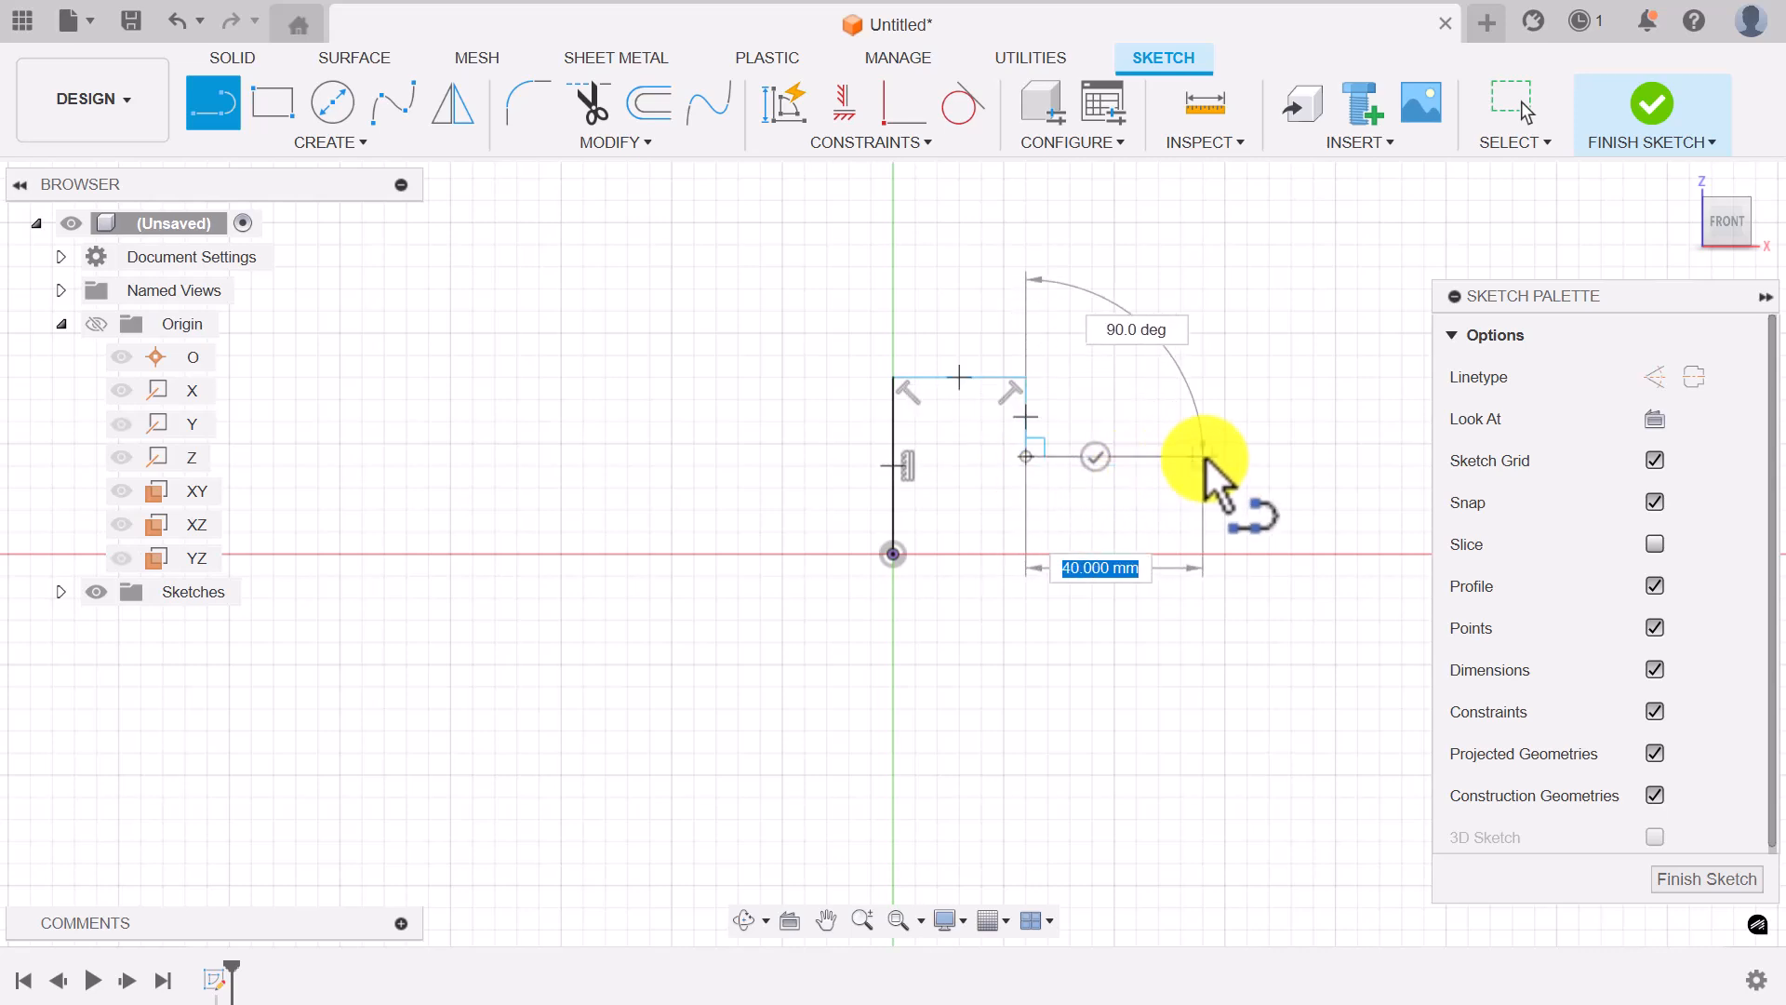
pyautogui.click(1224, 456)
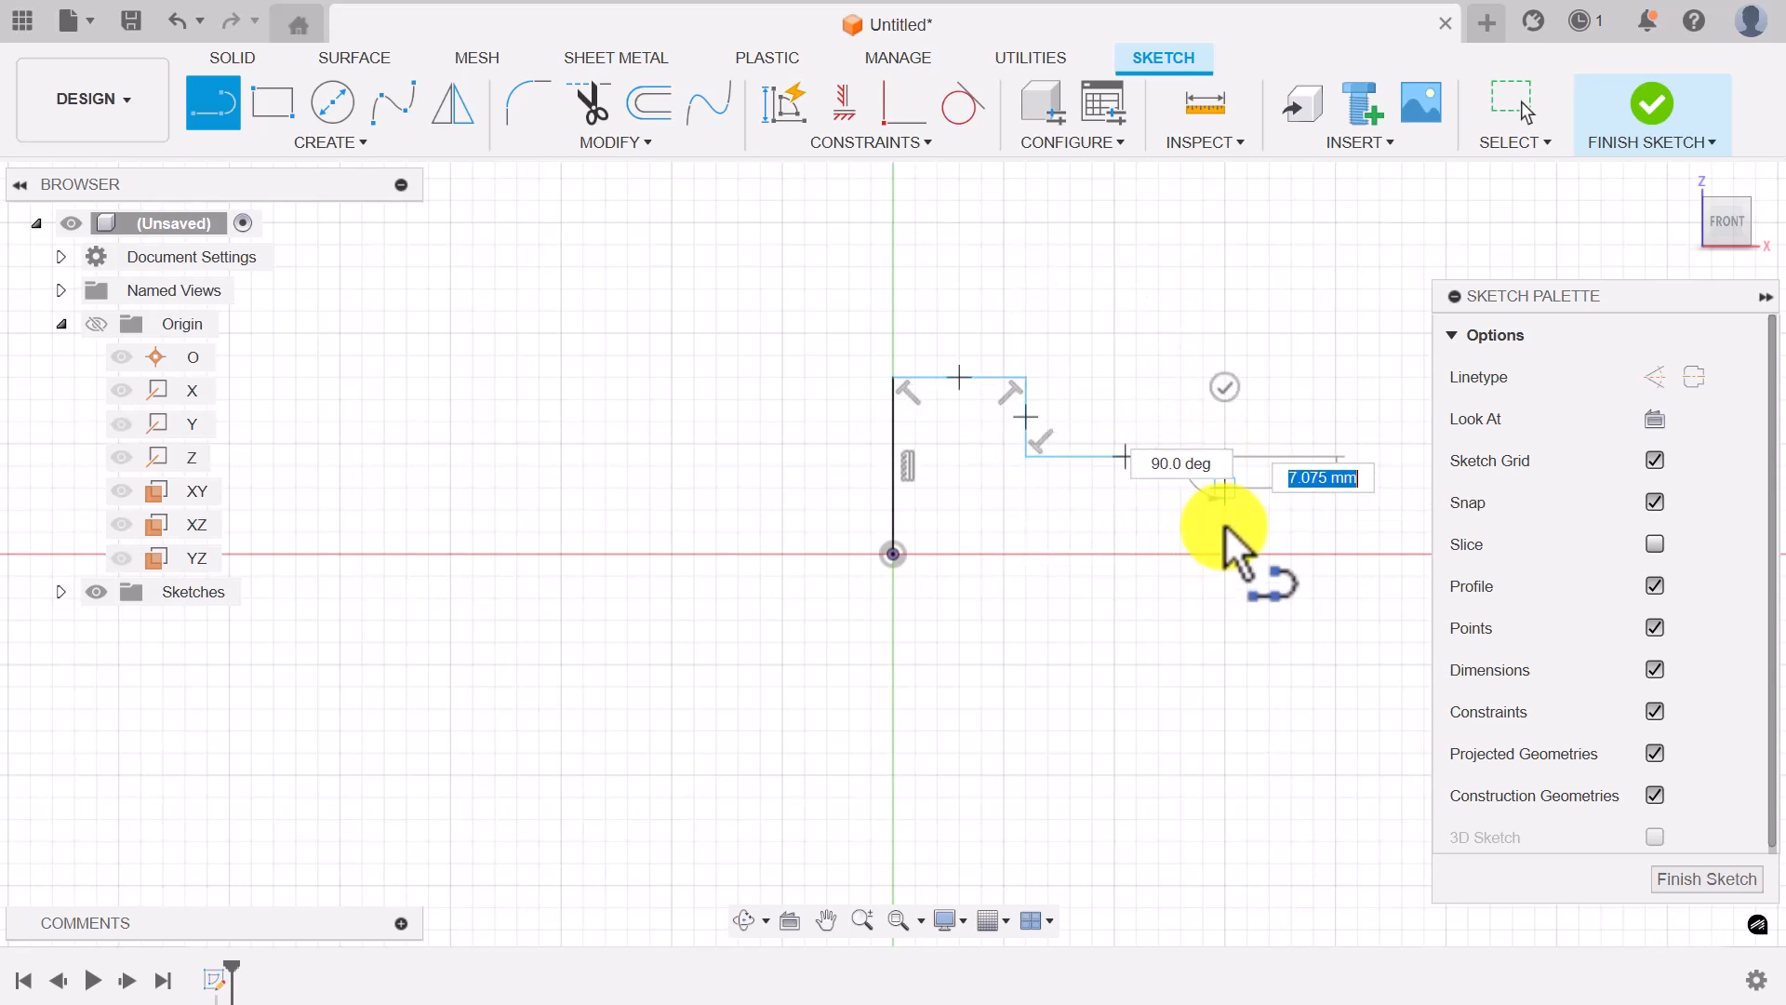
pyautogui.click(1224, 555)
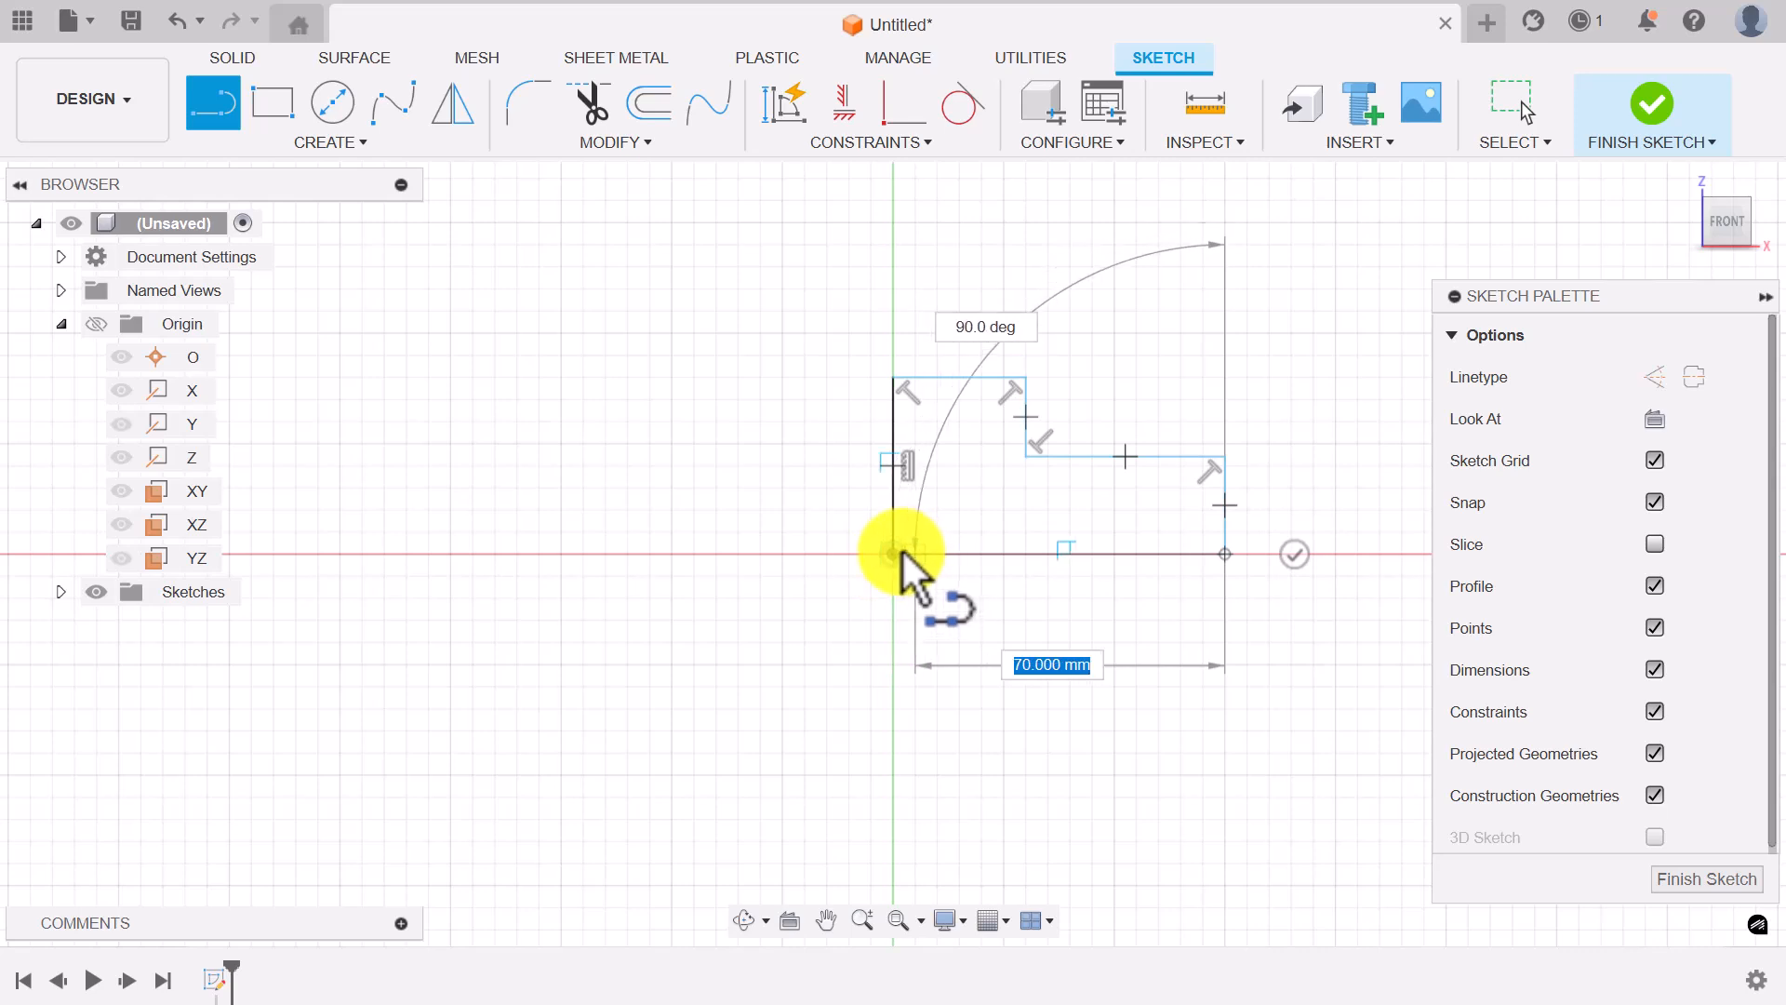
pyautogui.click(895, 555)
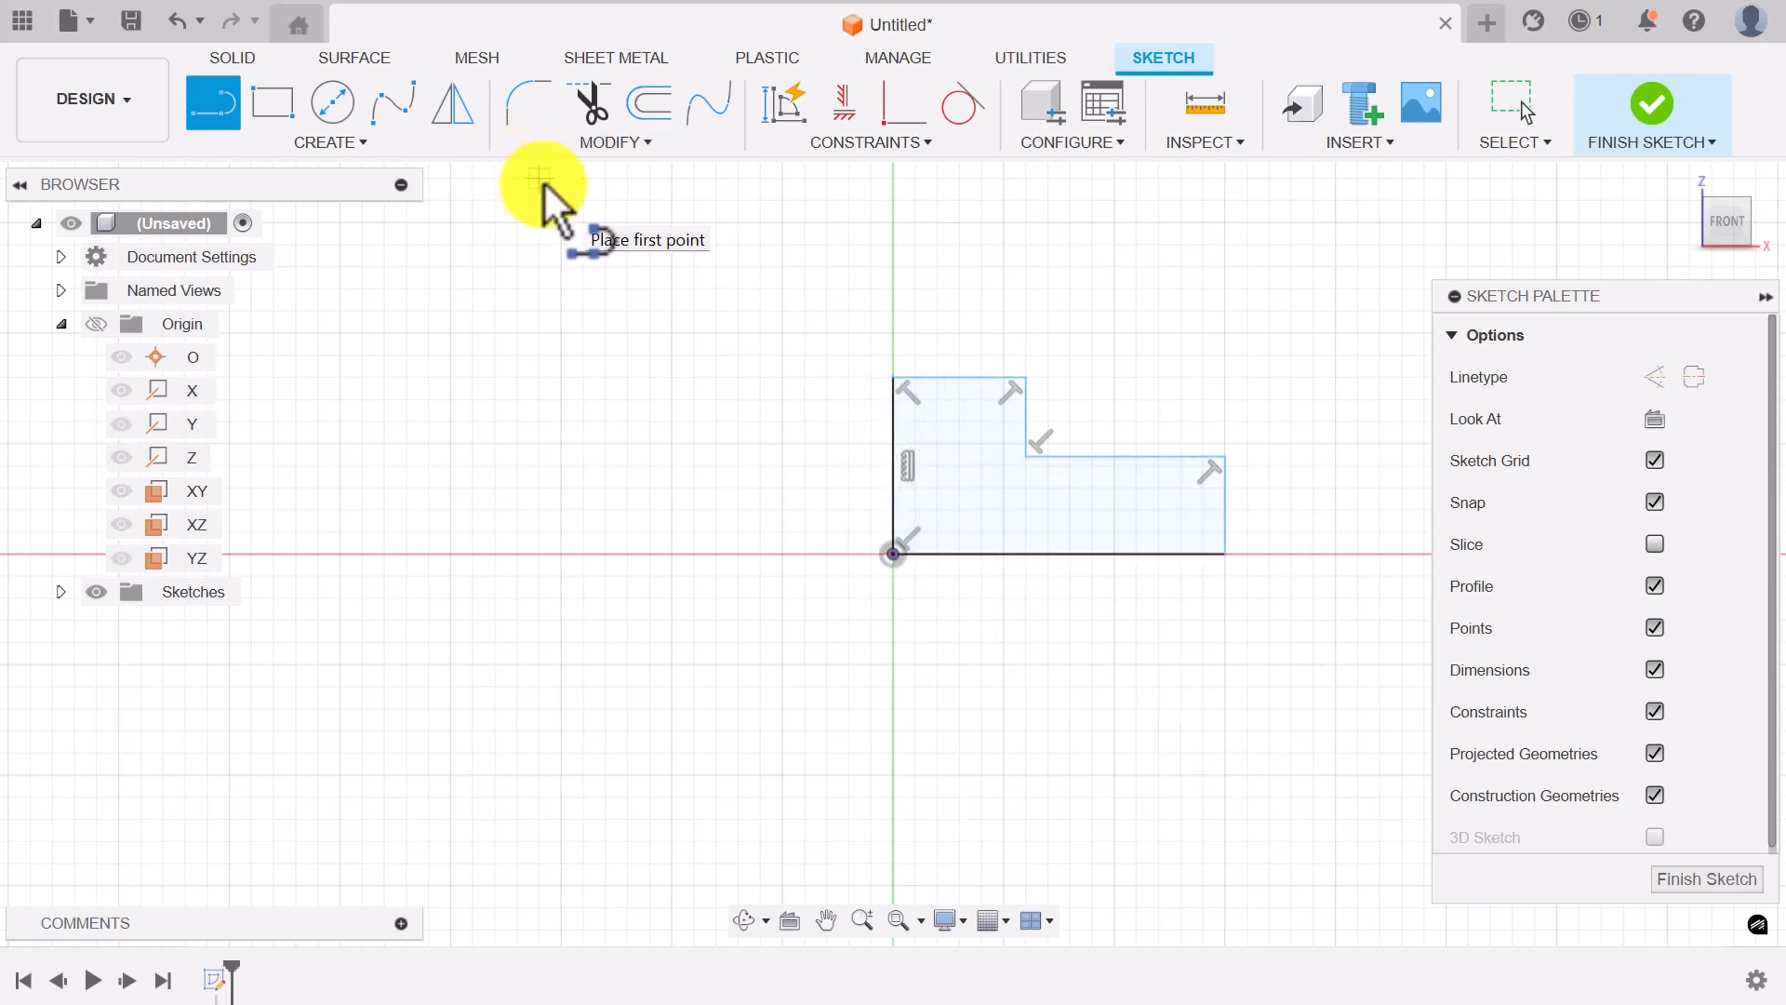
# Step: Dimension the profile's vertical edge on the axis as 40 mm and its top edge as 20 mm
pyautogui.press('d')
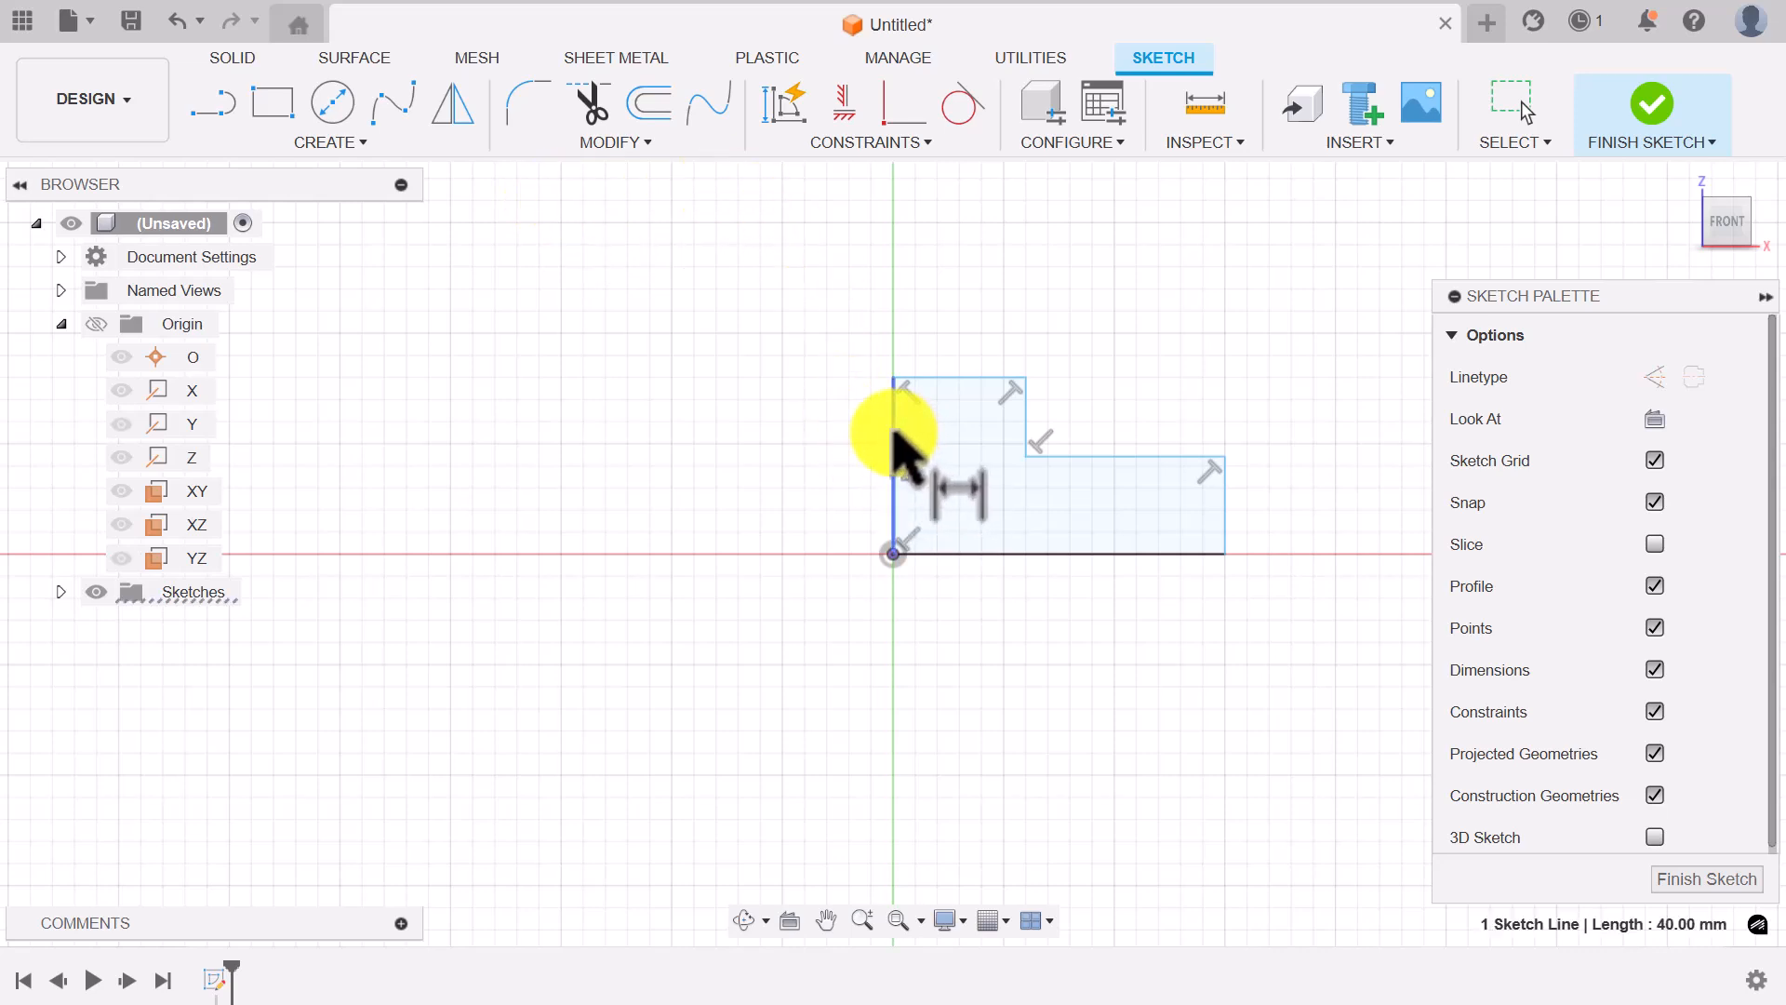
pyautogui.click(894, 436)
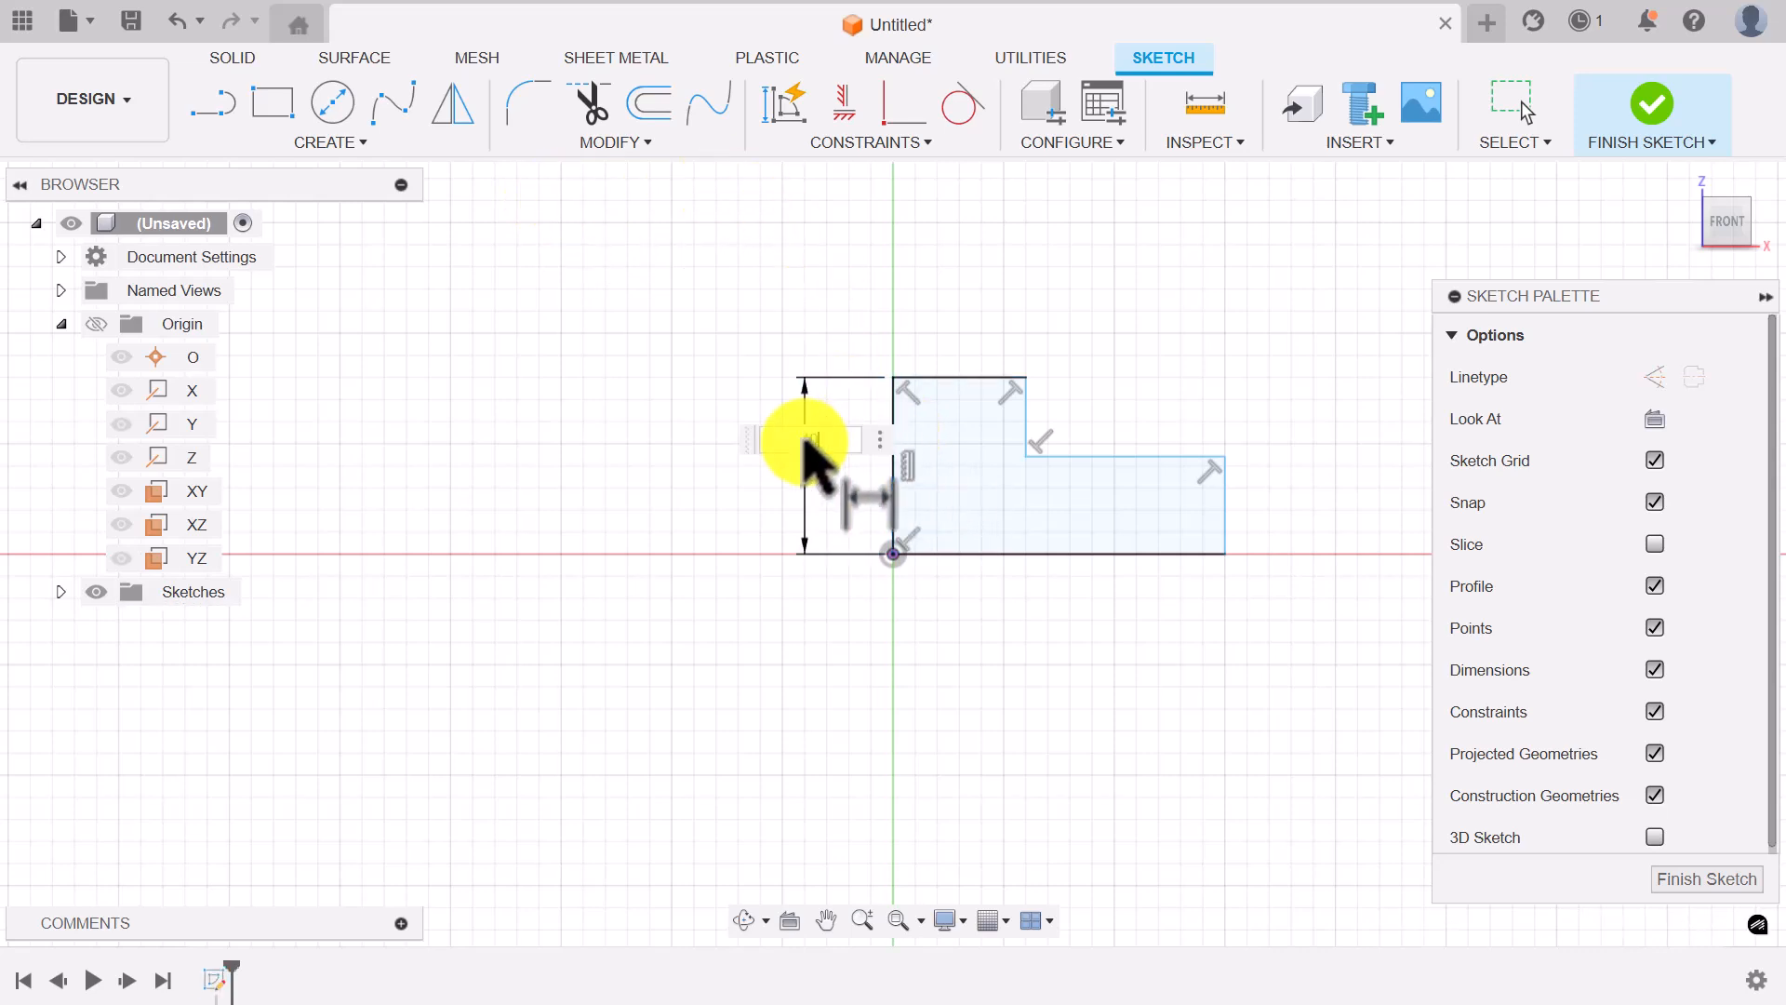
pyautogui.click(805, 446)
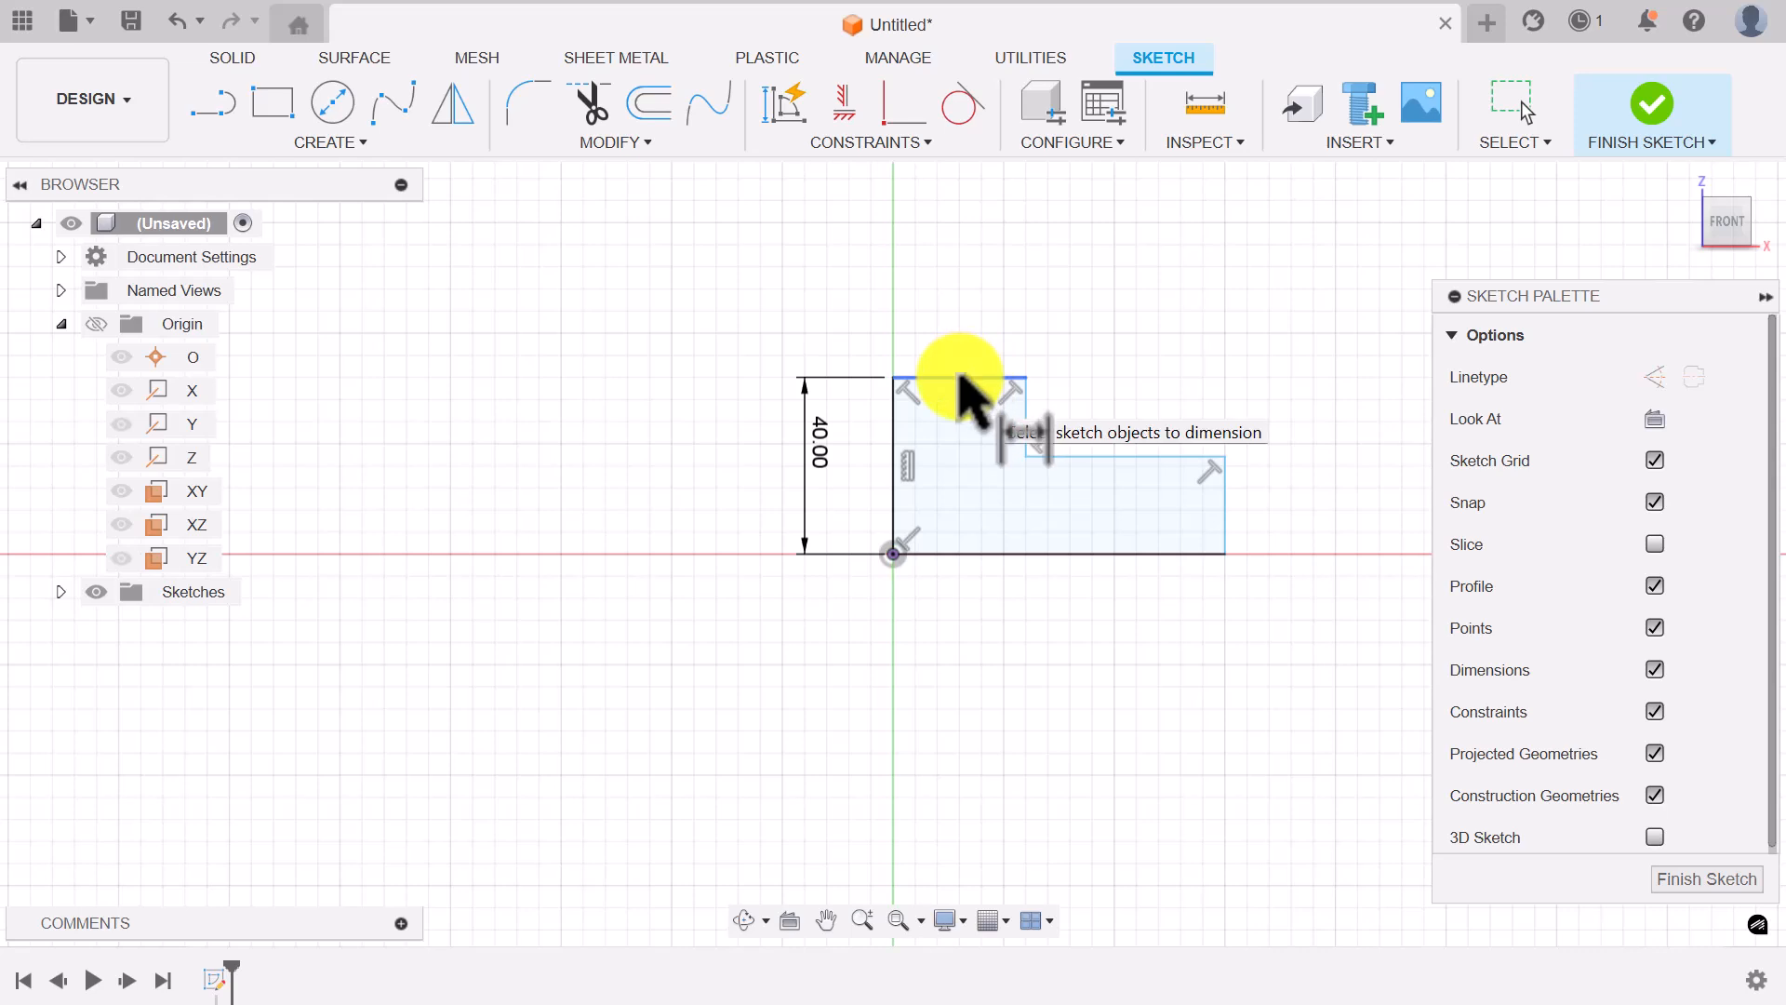
pyautogui.click(958, 379)
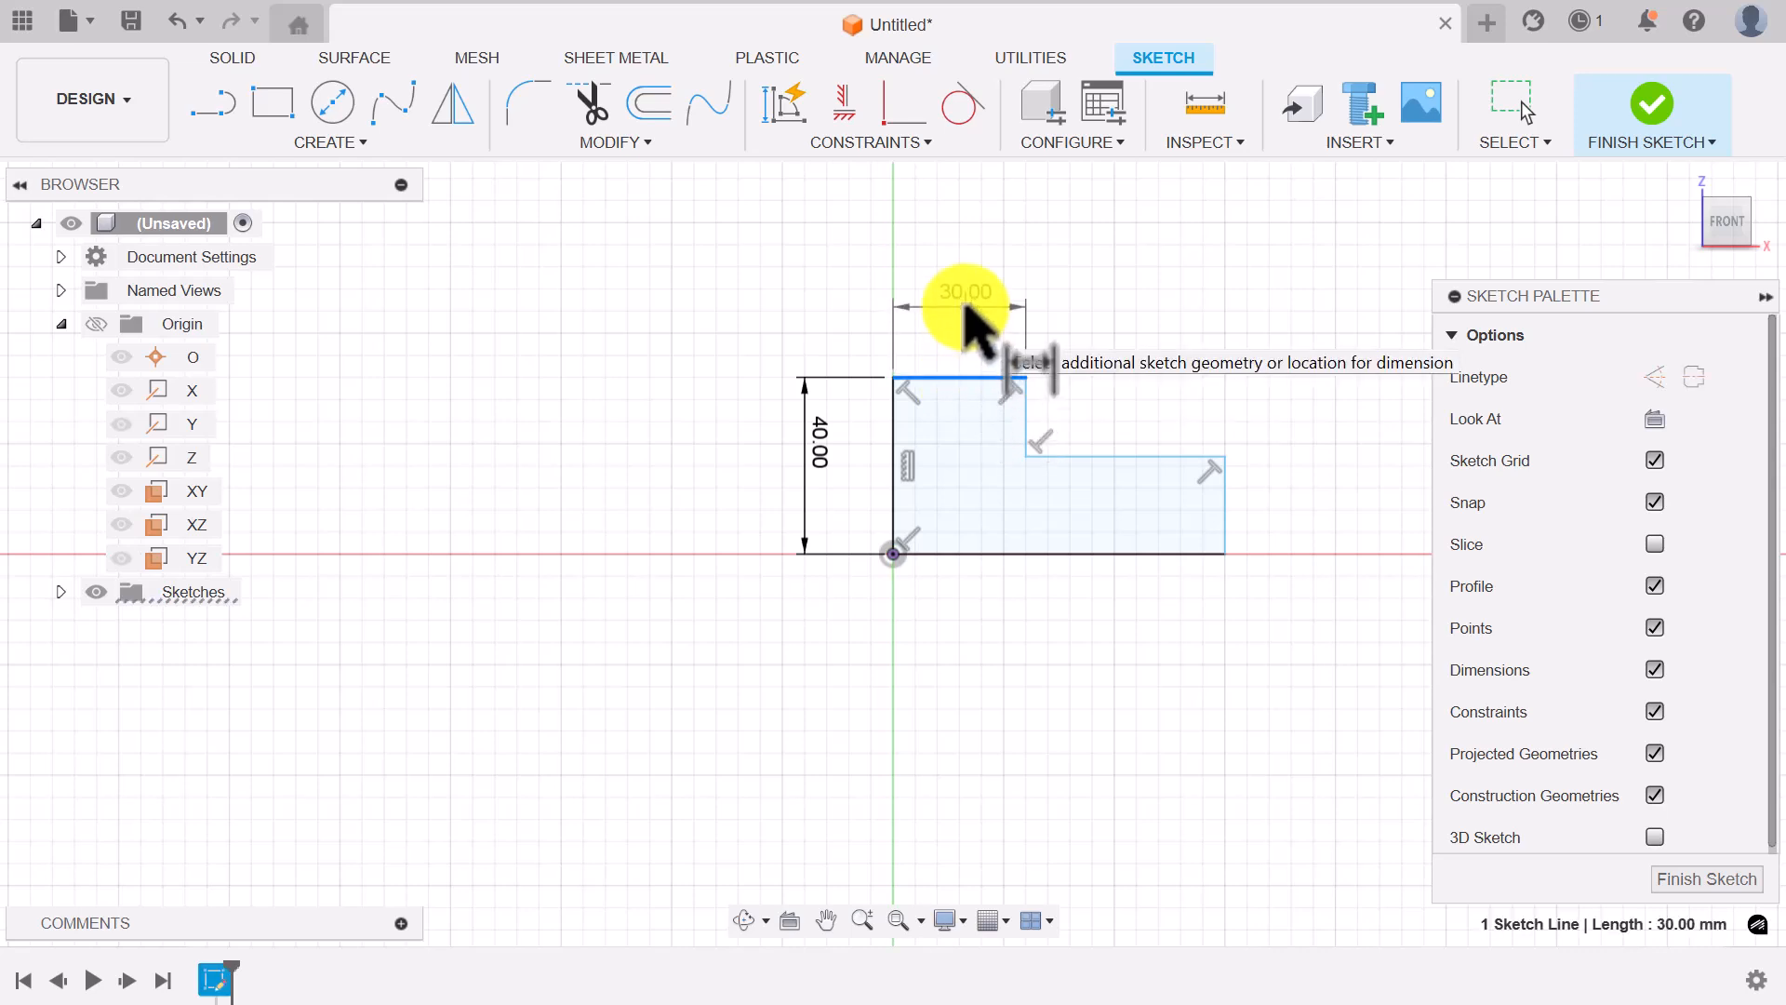
pyautogui.click(965, 317)
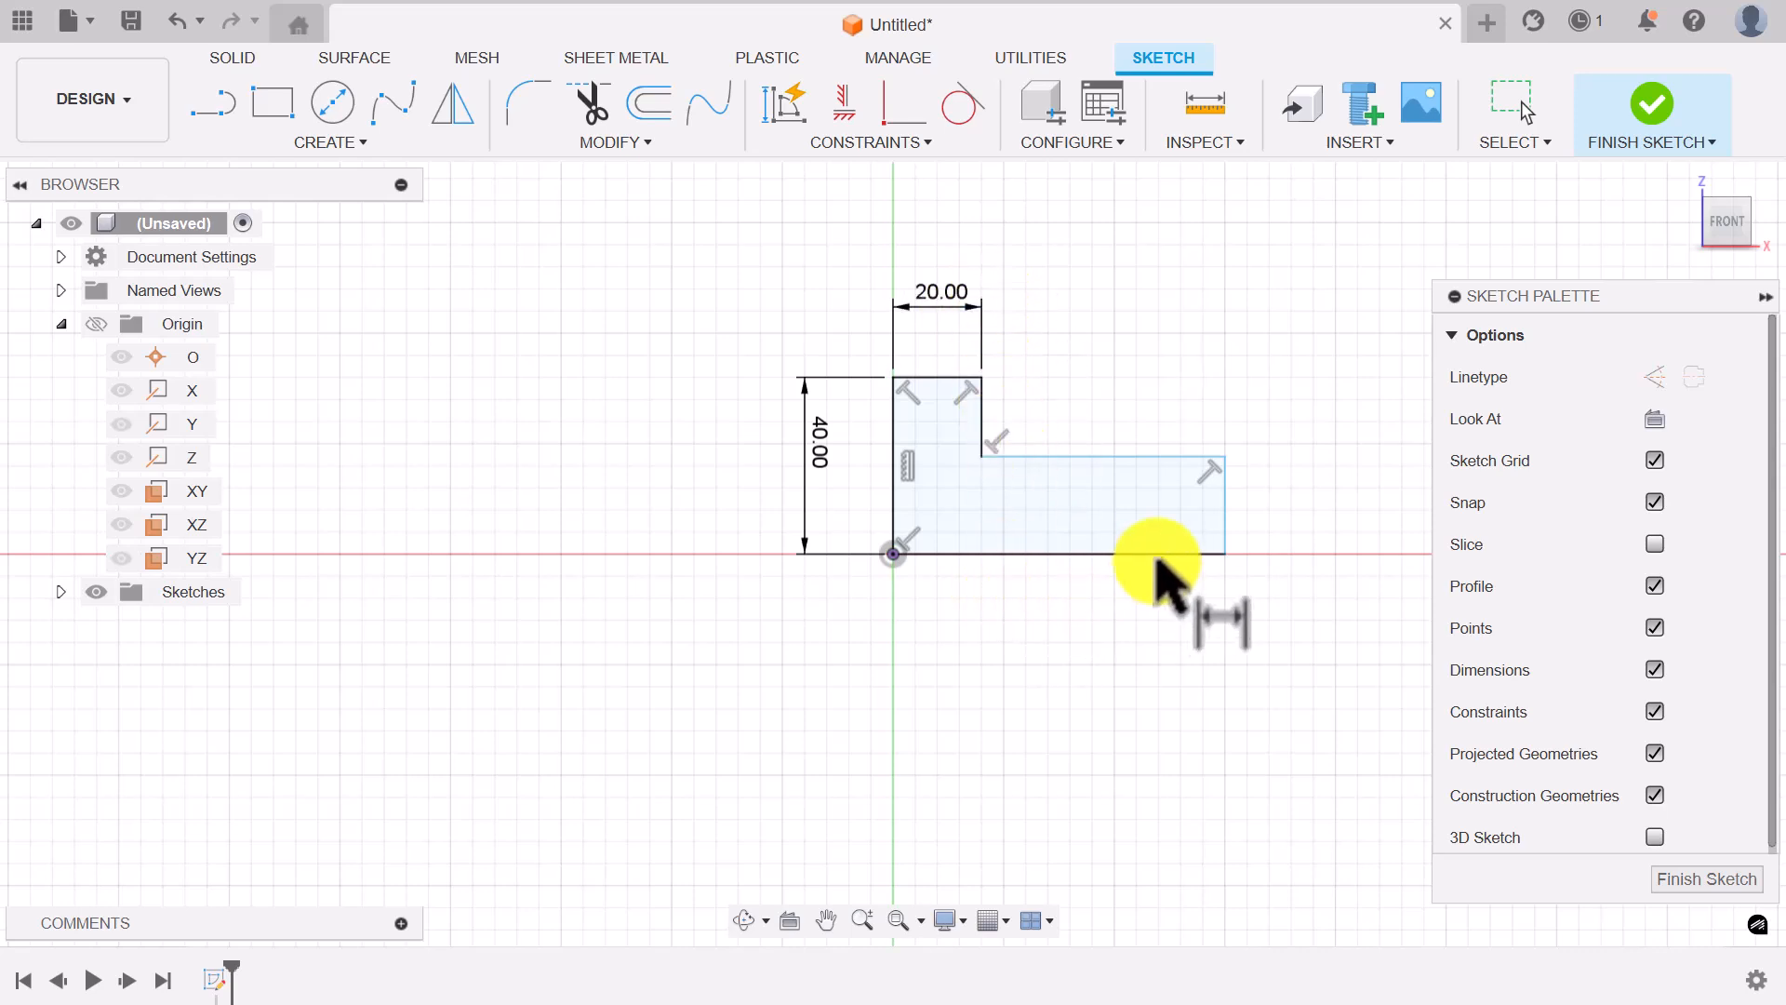
# Step: Dimension the profile's bottom edge as 60 mm and its short outer vertical edge as 20 mm, and finish the sketch
pyautogui.click(1112, 555)
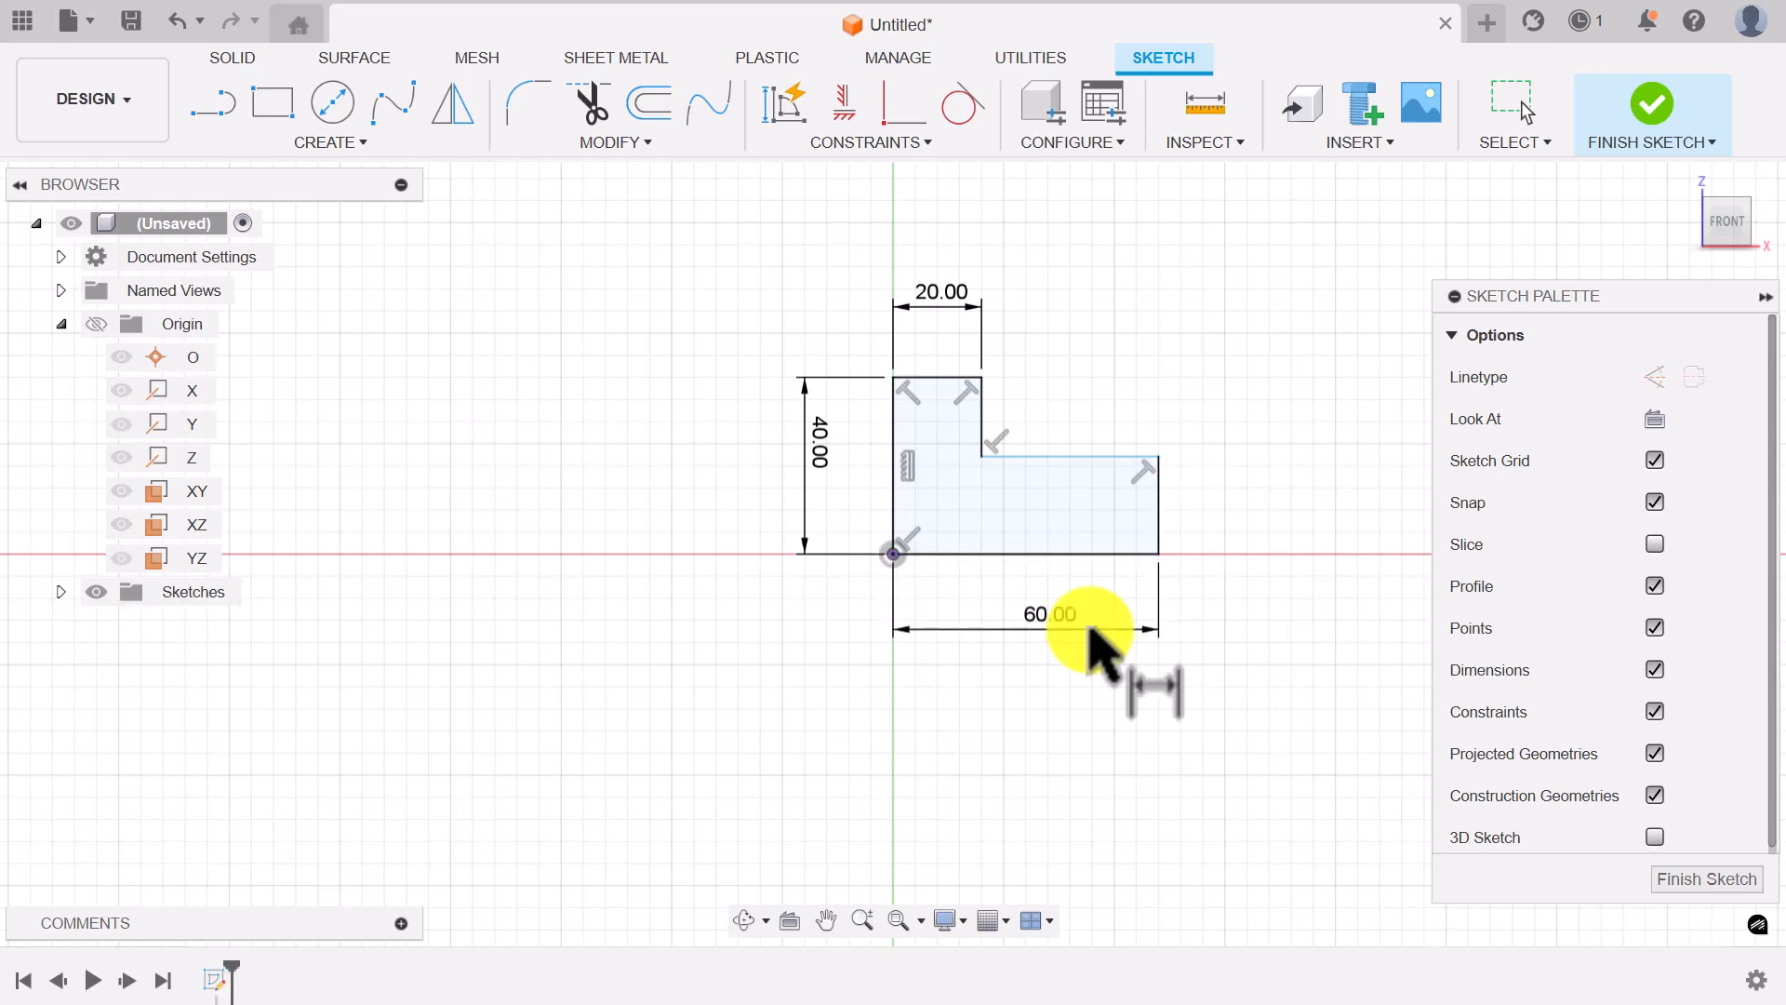
pyautogui.click(1160, 503)
pyautogui.click(1252, 505)
pyautogui.write('20')
pyautogui.press('Return')
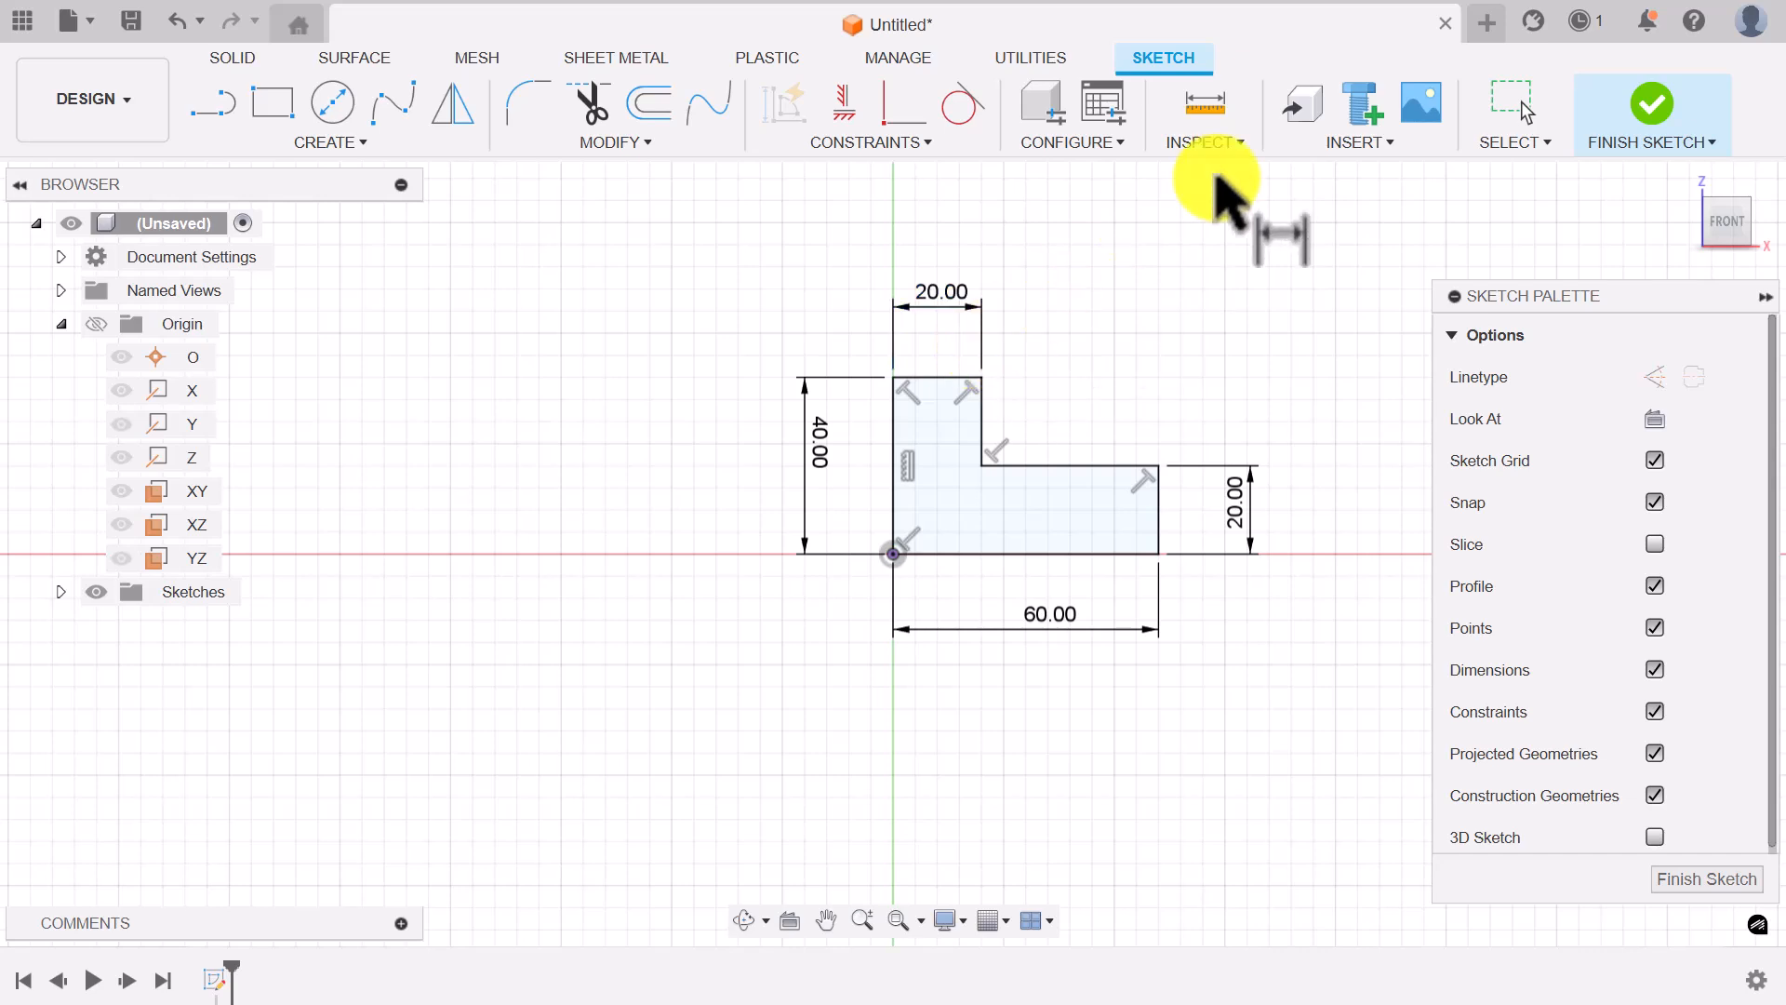
pyautogui.click(1658, 119)
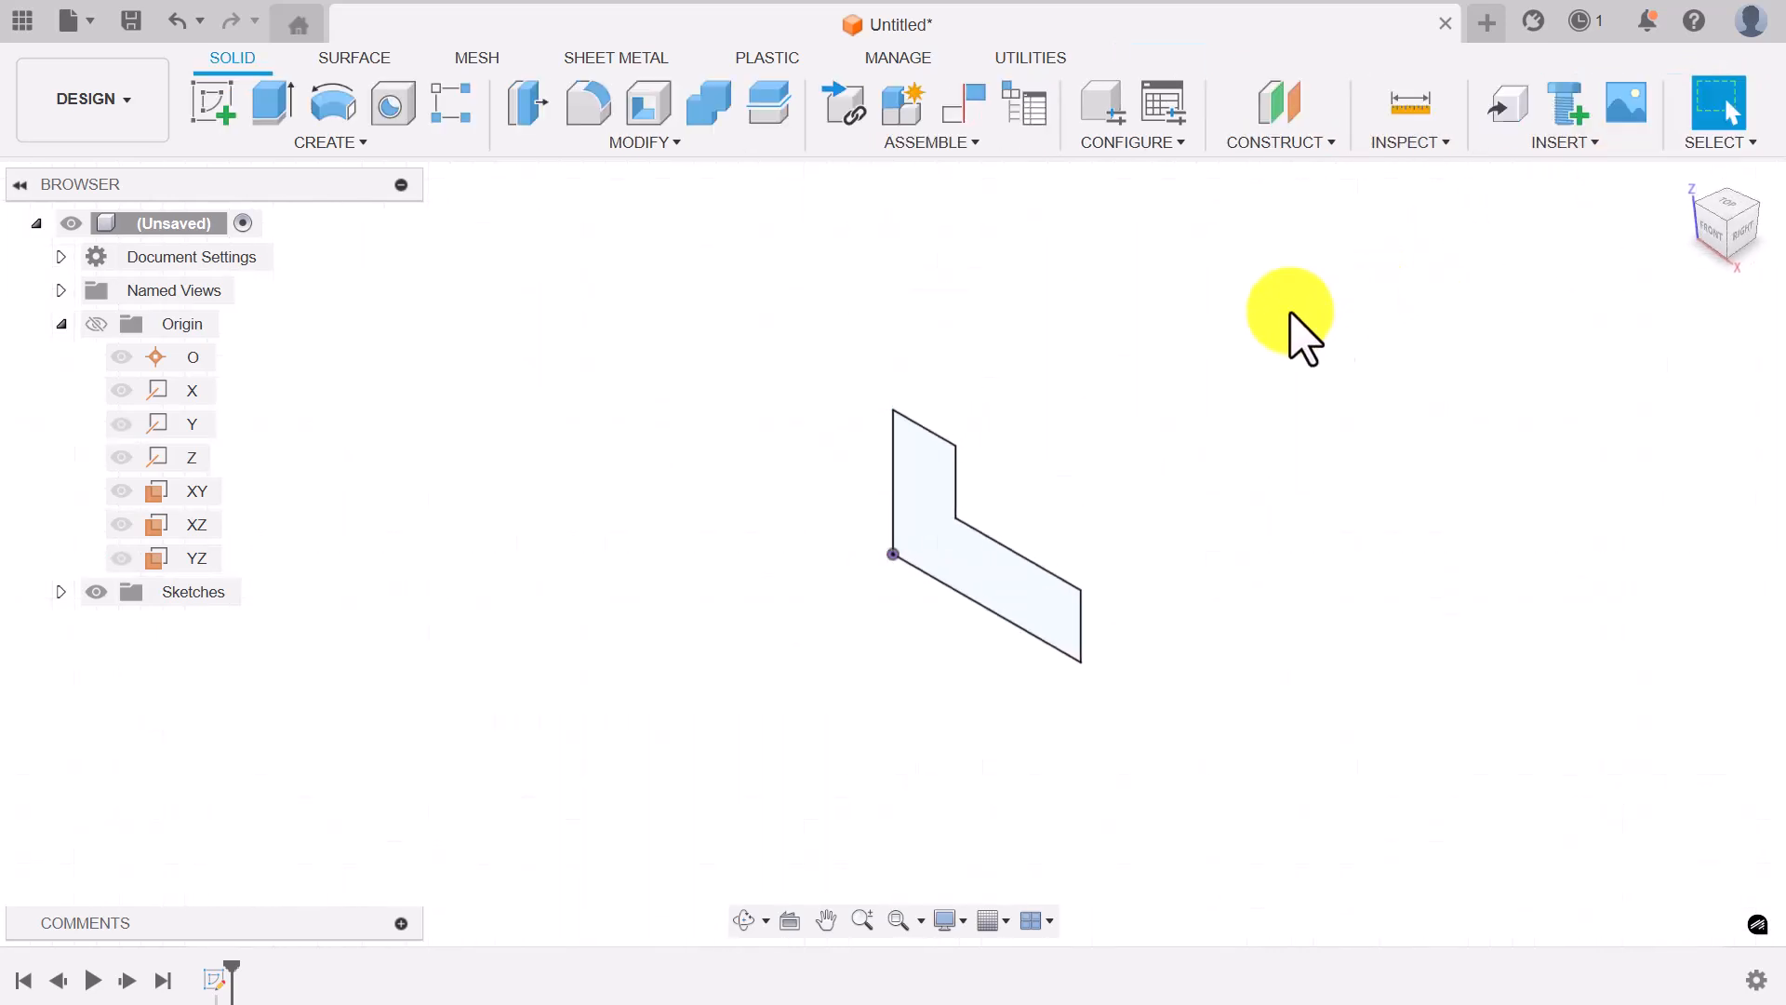
# Step: Extrude the L-shaped profile to one side by a distance of -60 mm as a new body
pyautogui.click(270, 105)
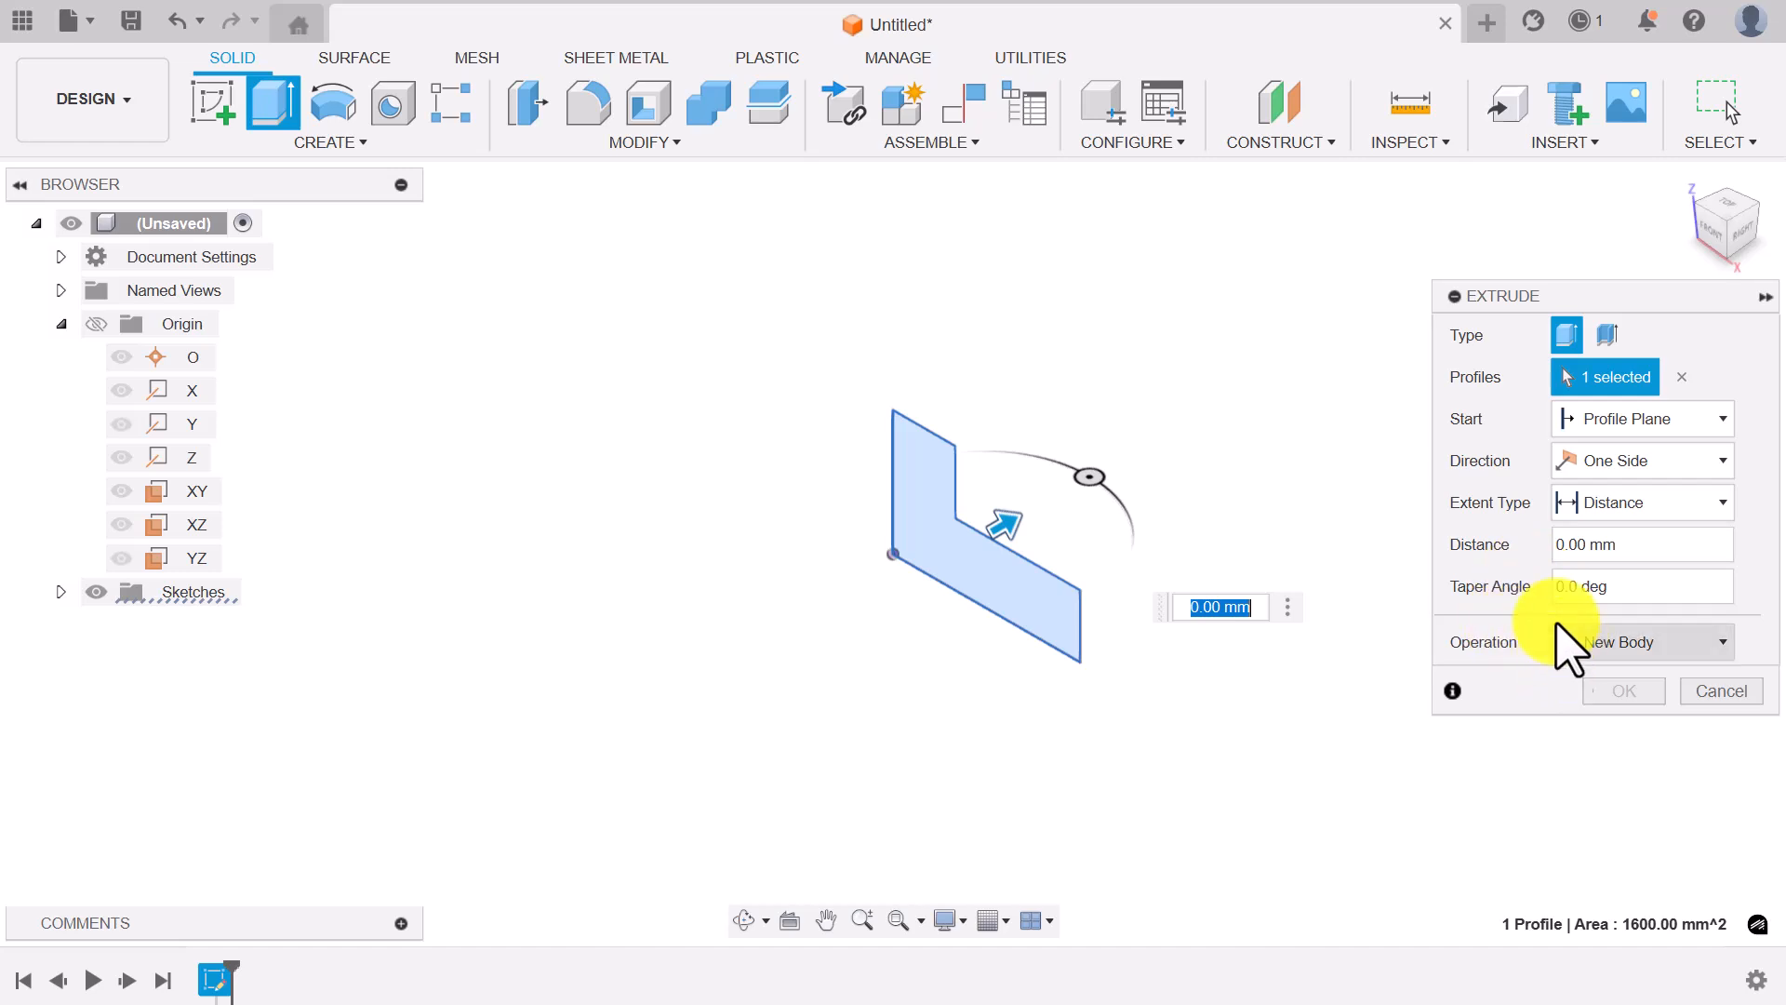
pyautogui.moveTo(989, 540); pyautogui.dragTo(850, 604)
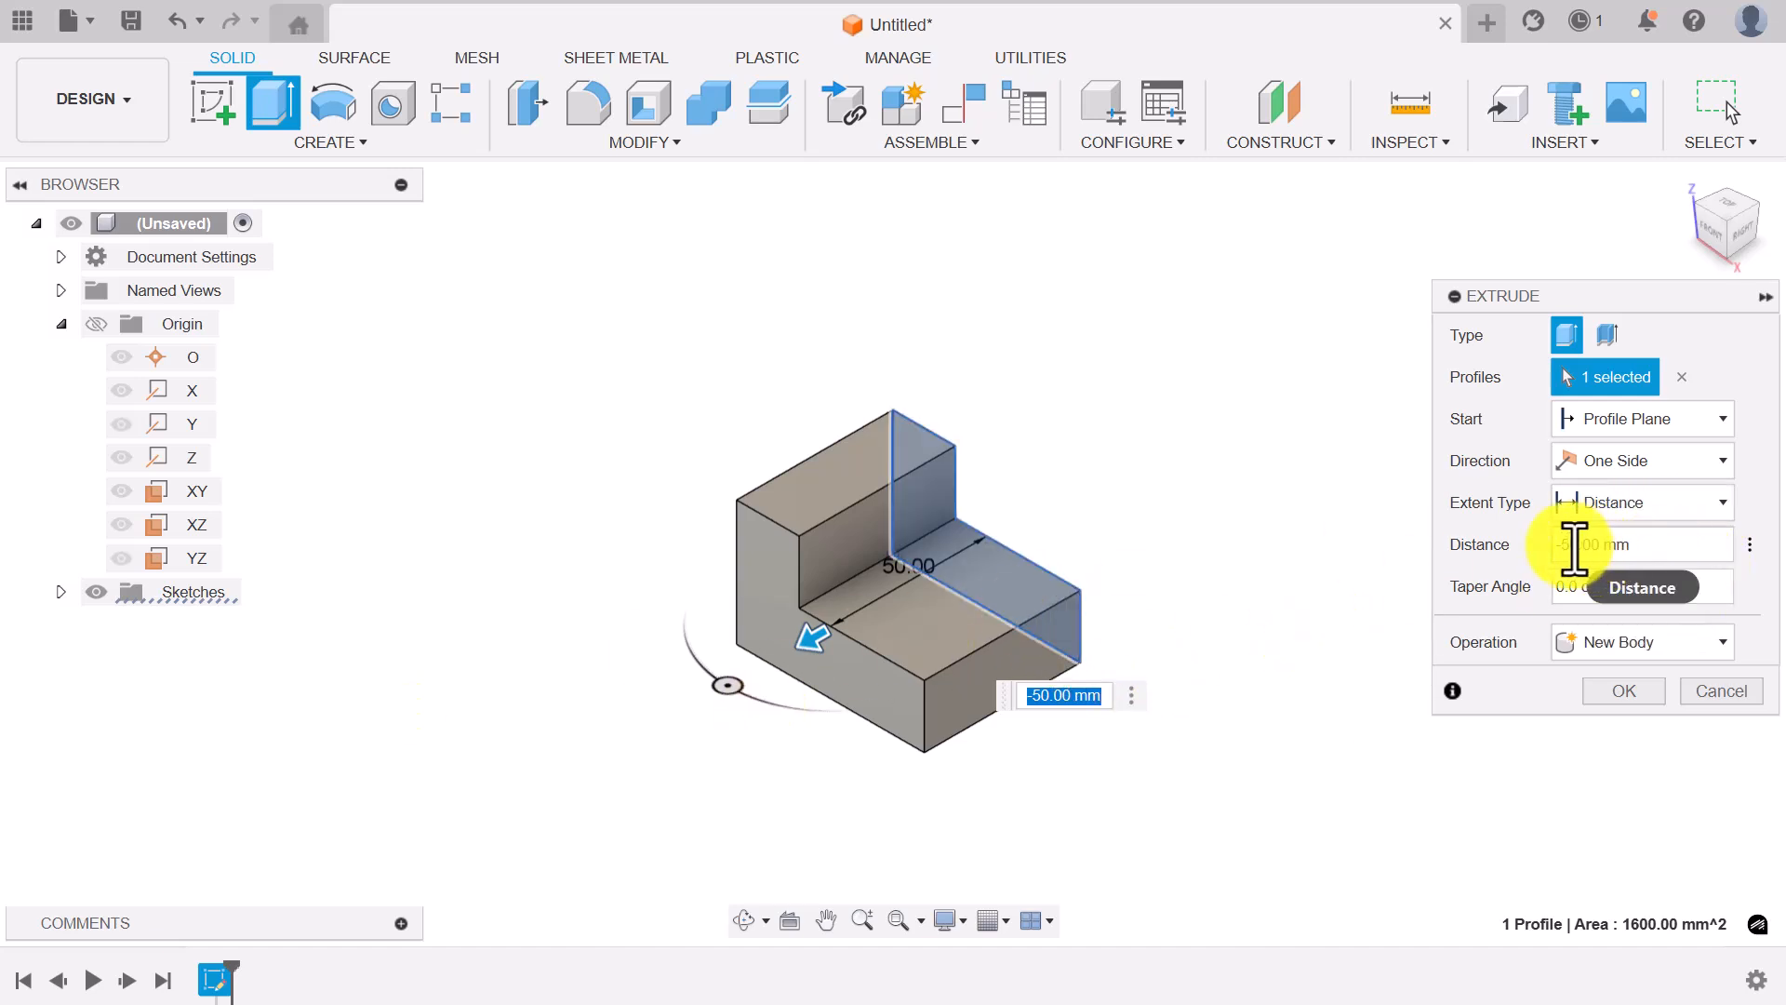
pyautogui.click(1573, 546)
pyautogui.press('BackSpace')
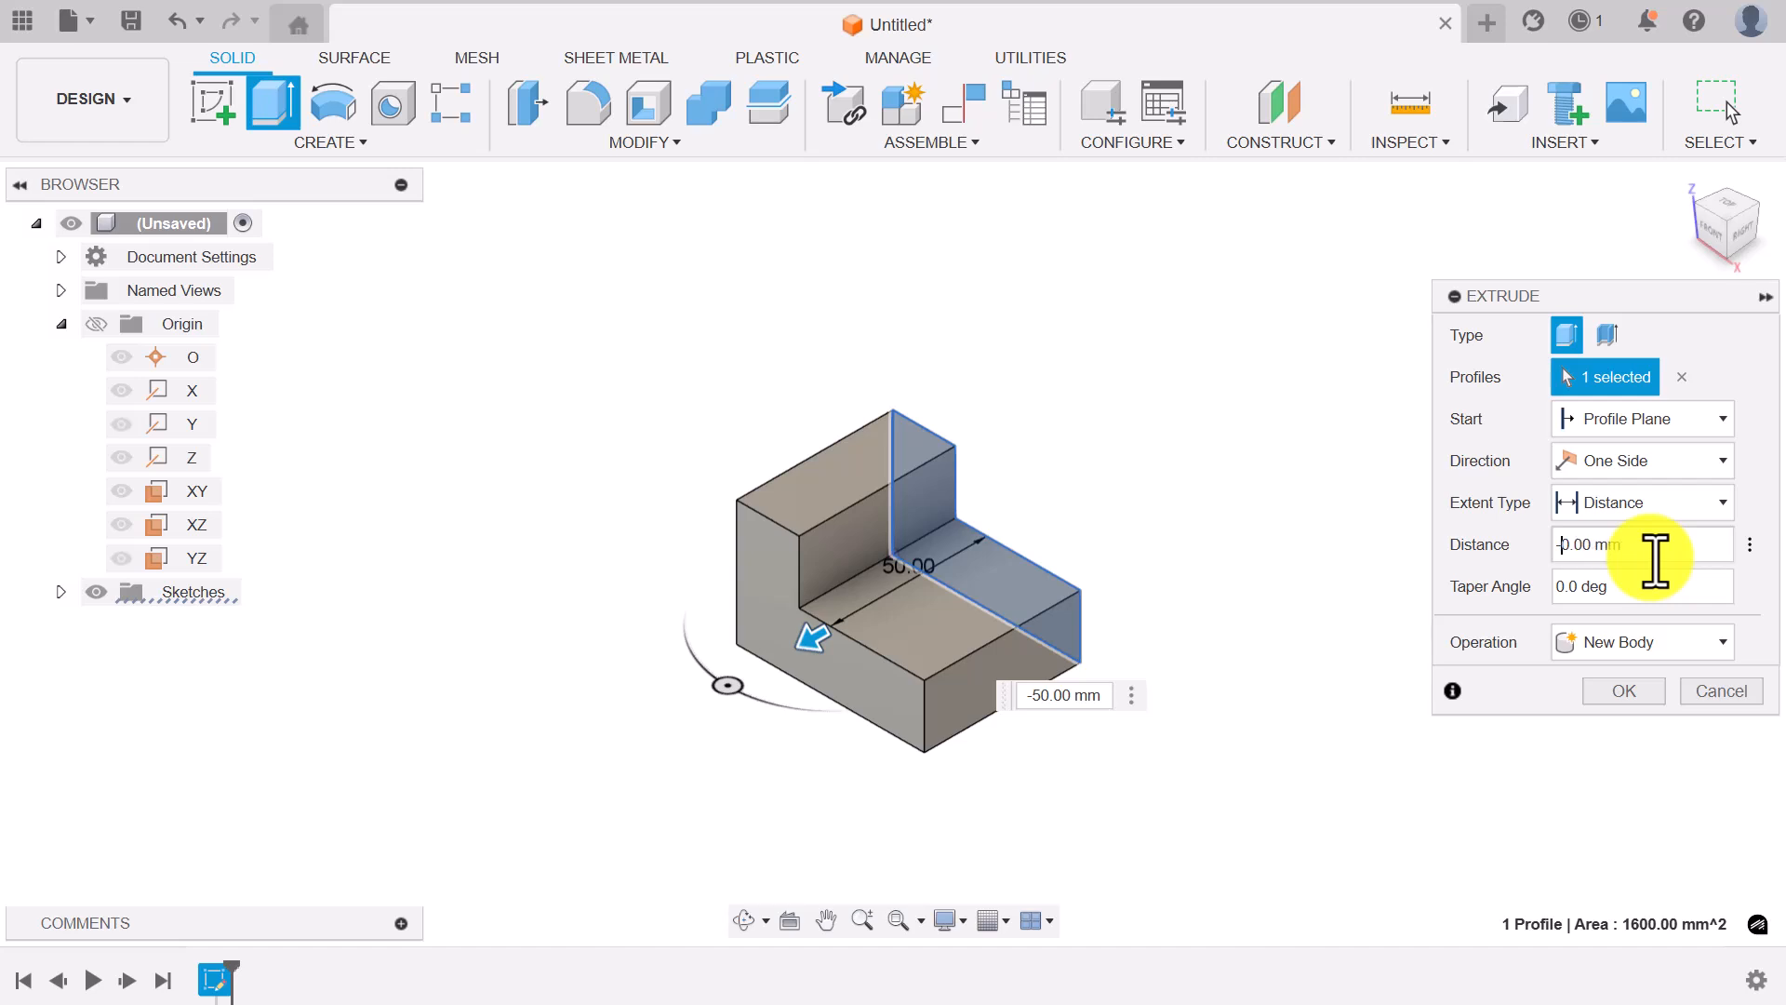
pyautogui.write('6')
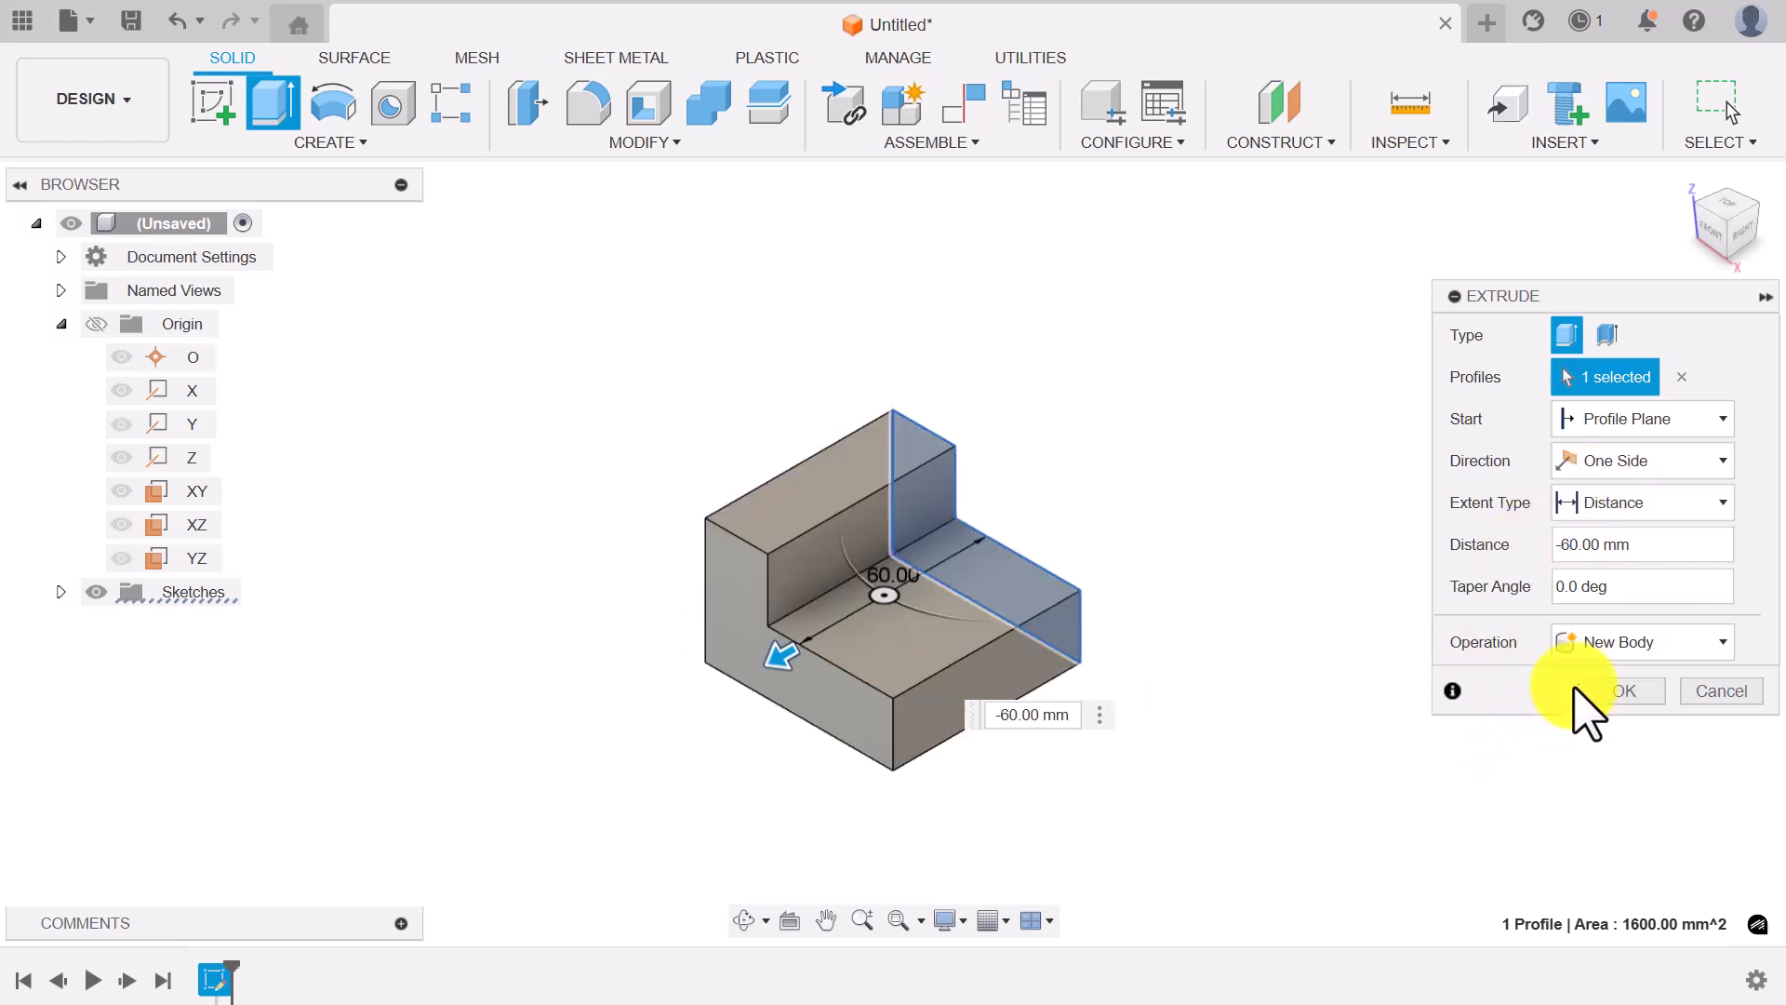
pyautogui.click(1624, 691)
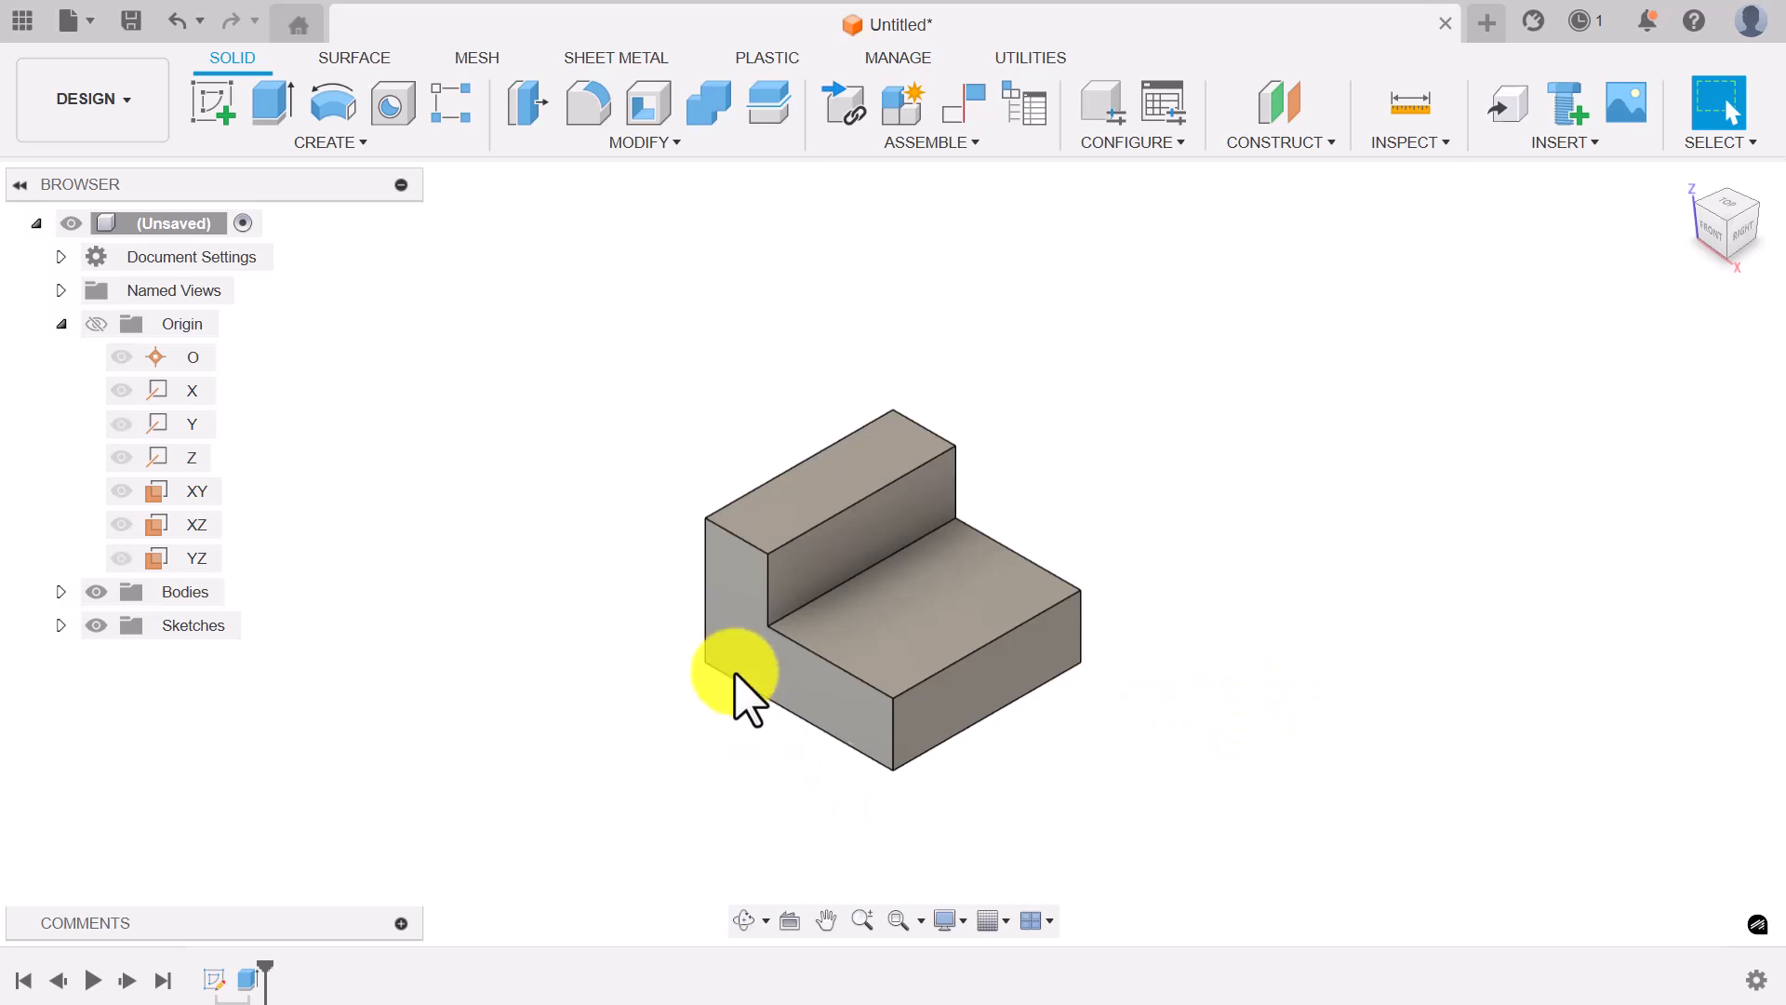
# Step: Start a new sketch on the XZ plane at the L-shaped back end of the body
pyautogui.click(210, 101)
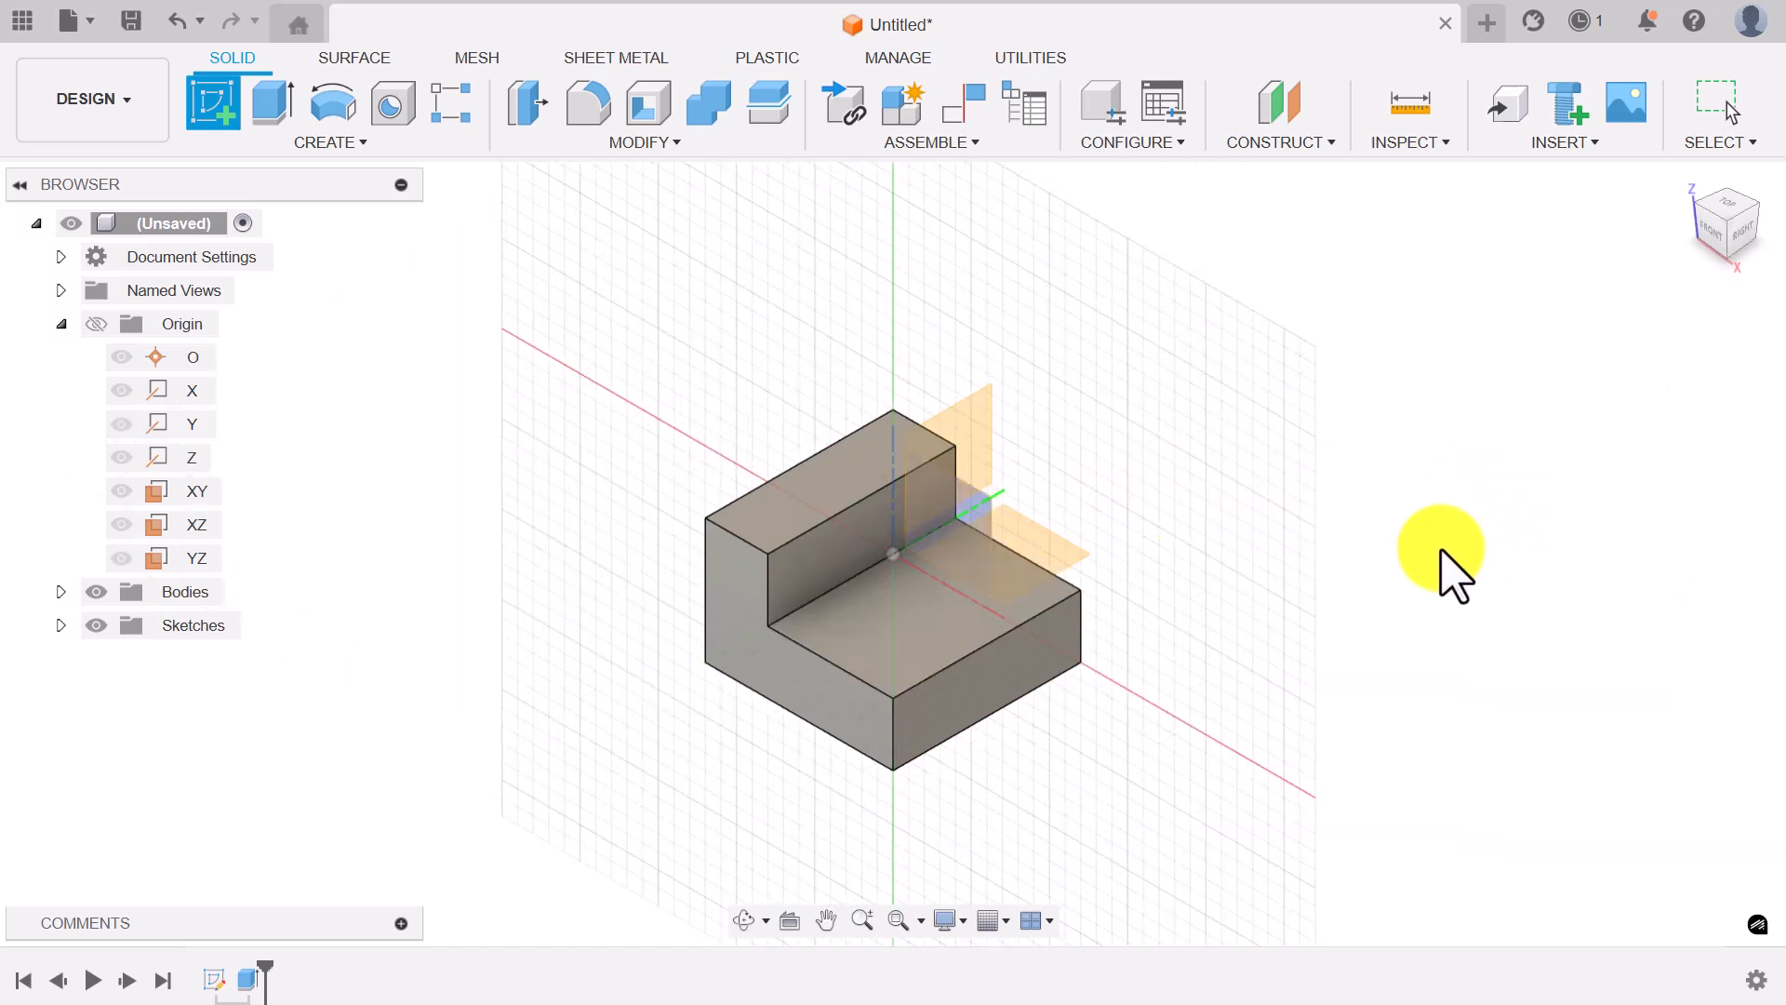
pyautogui.click(744, 921)
pyautogui.moveTo(1356, 491); pyautogui.dragTo(1224, 546)
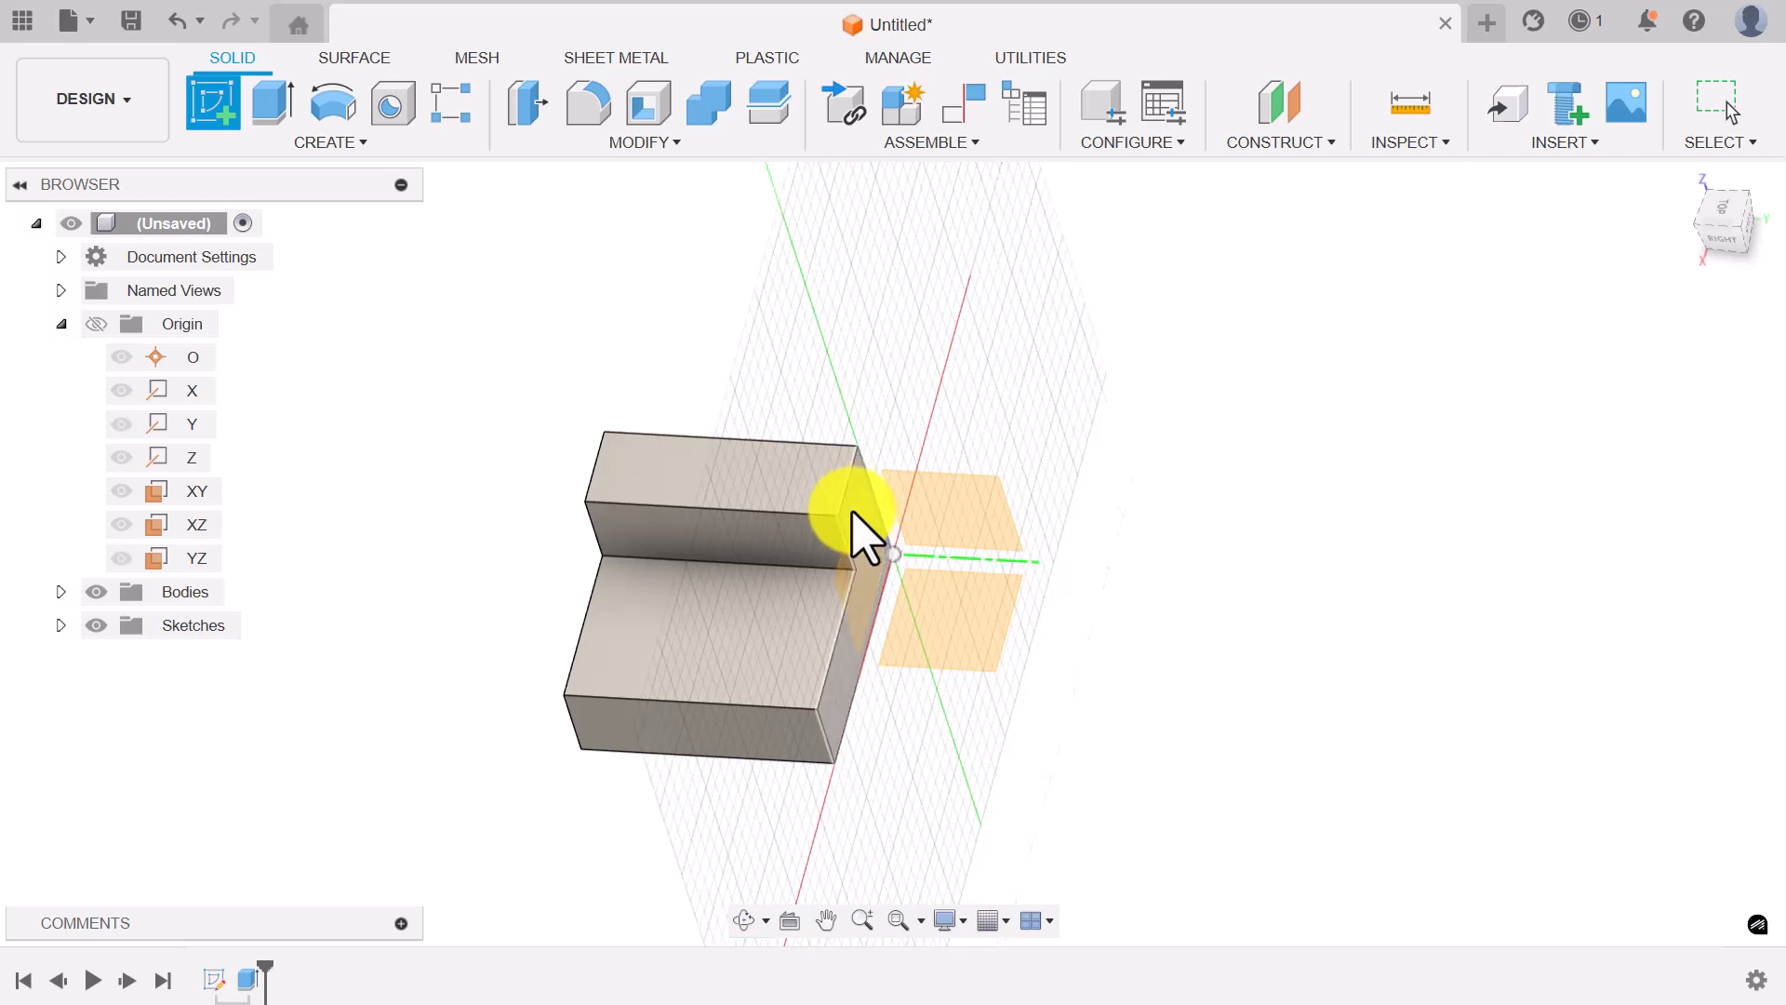
pyautogui.click(849, 547)
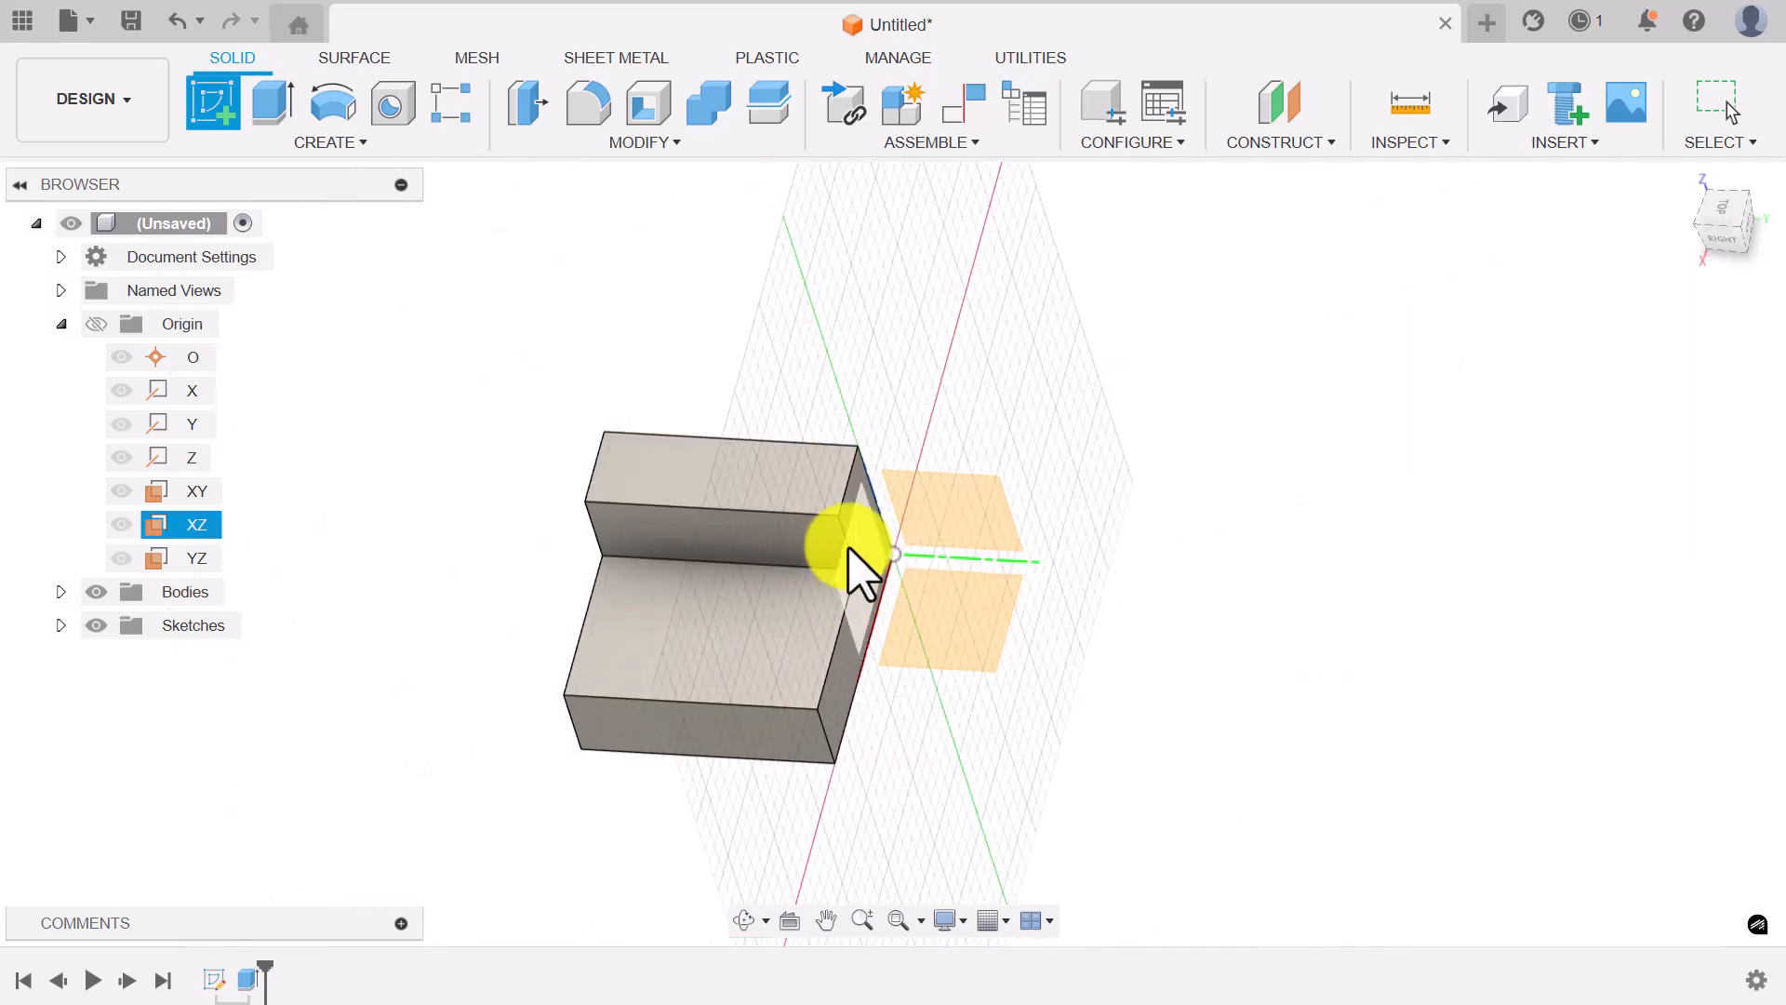
pyautogui.click(854, 485)
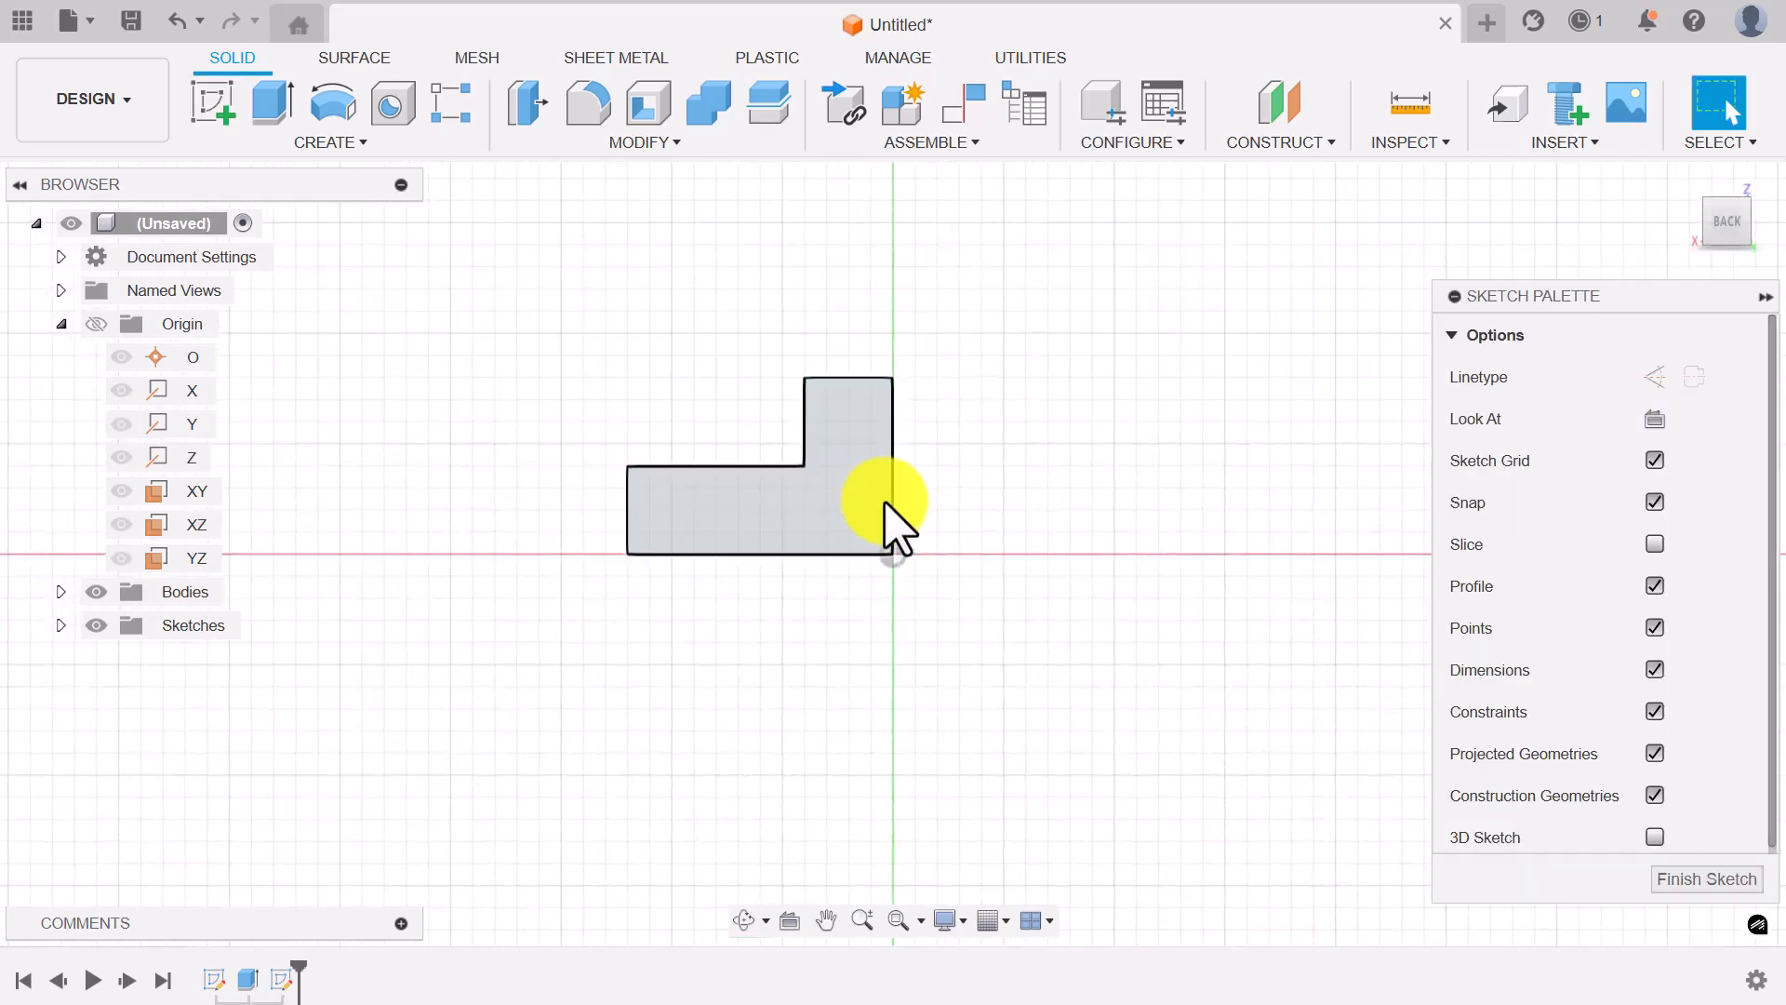
pyautogui.click(1759, 225)
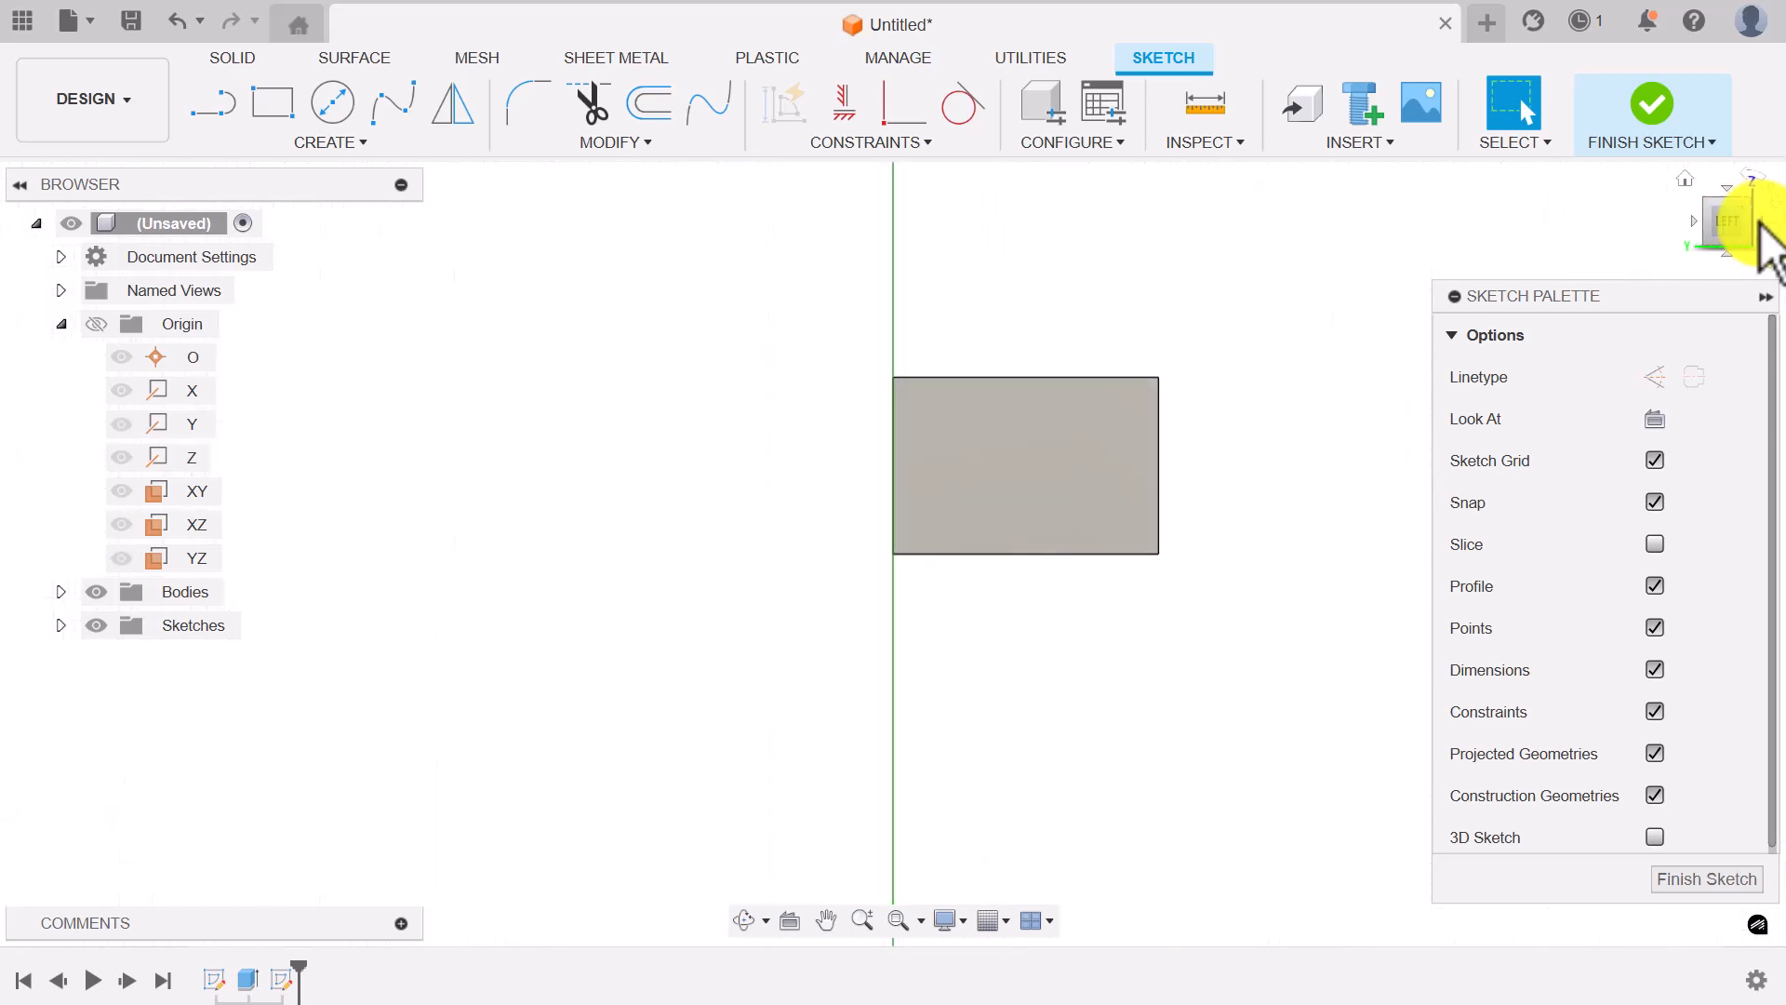
pyautogui.click(1759, 225)
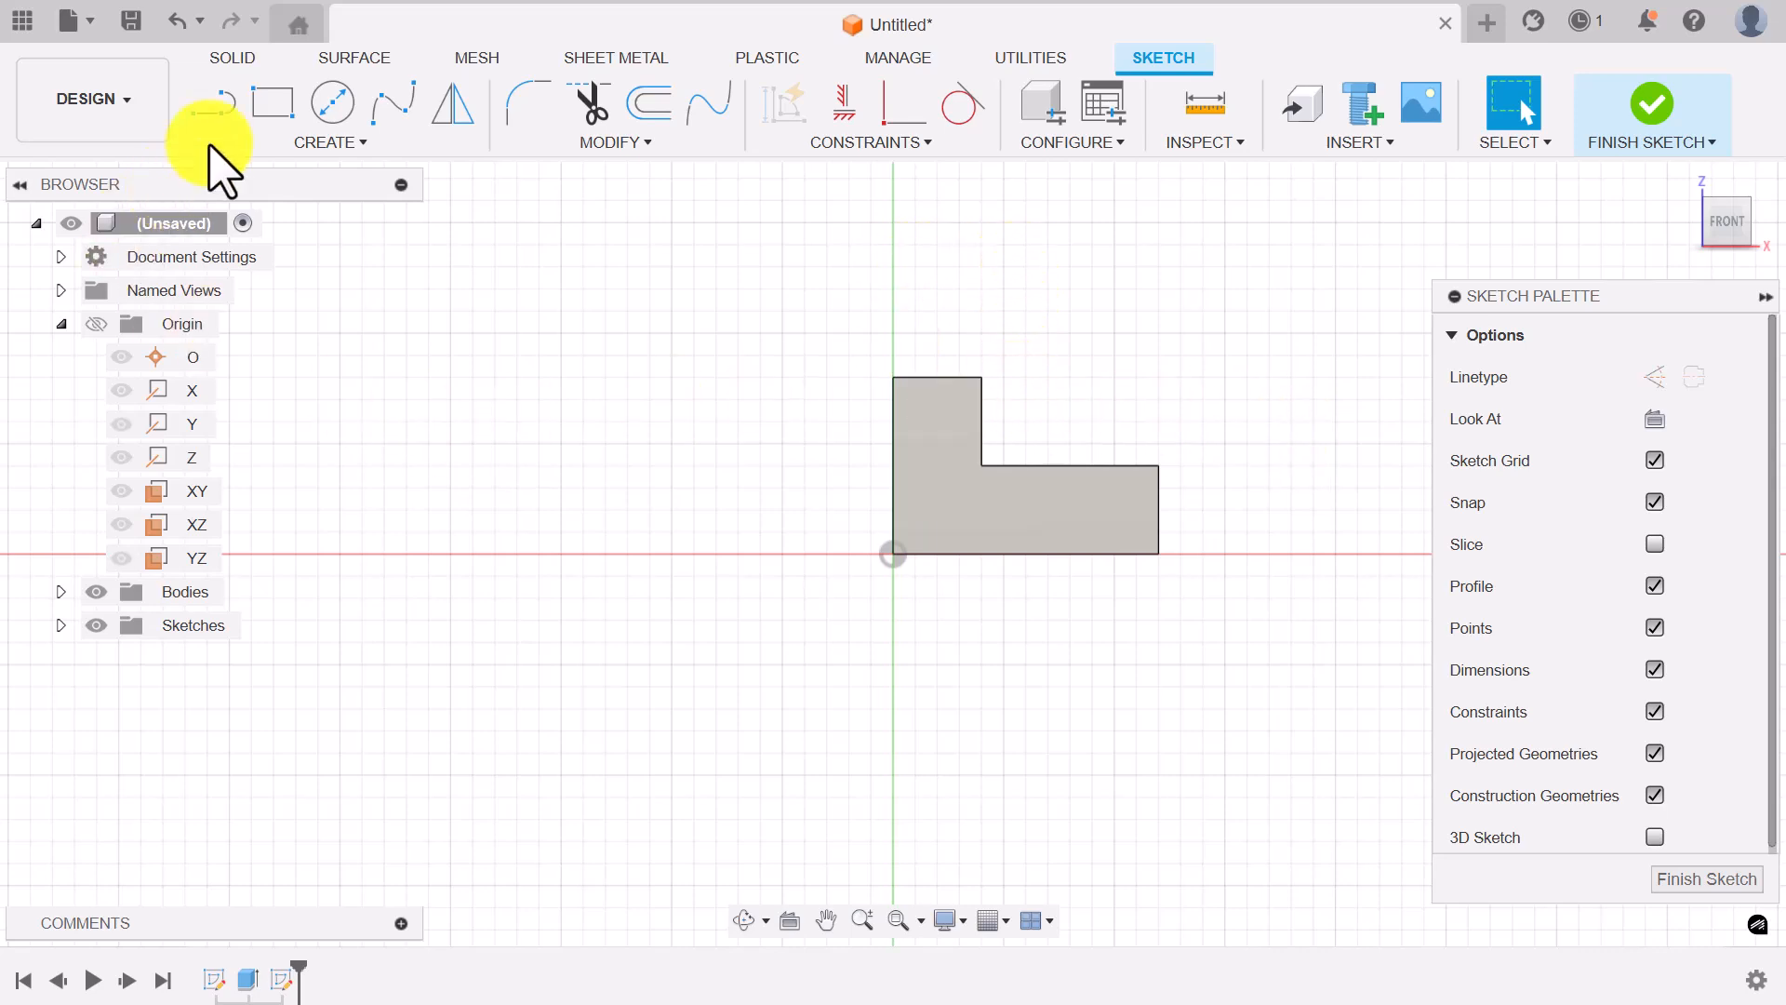
# Step: Project the body's L-shaped front face and its upper edges into the sketch with the projection link kept on
pyautogui.click(215, 104)
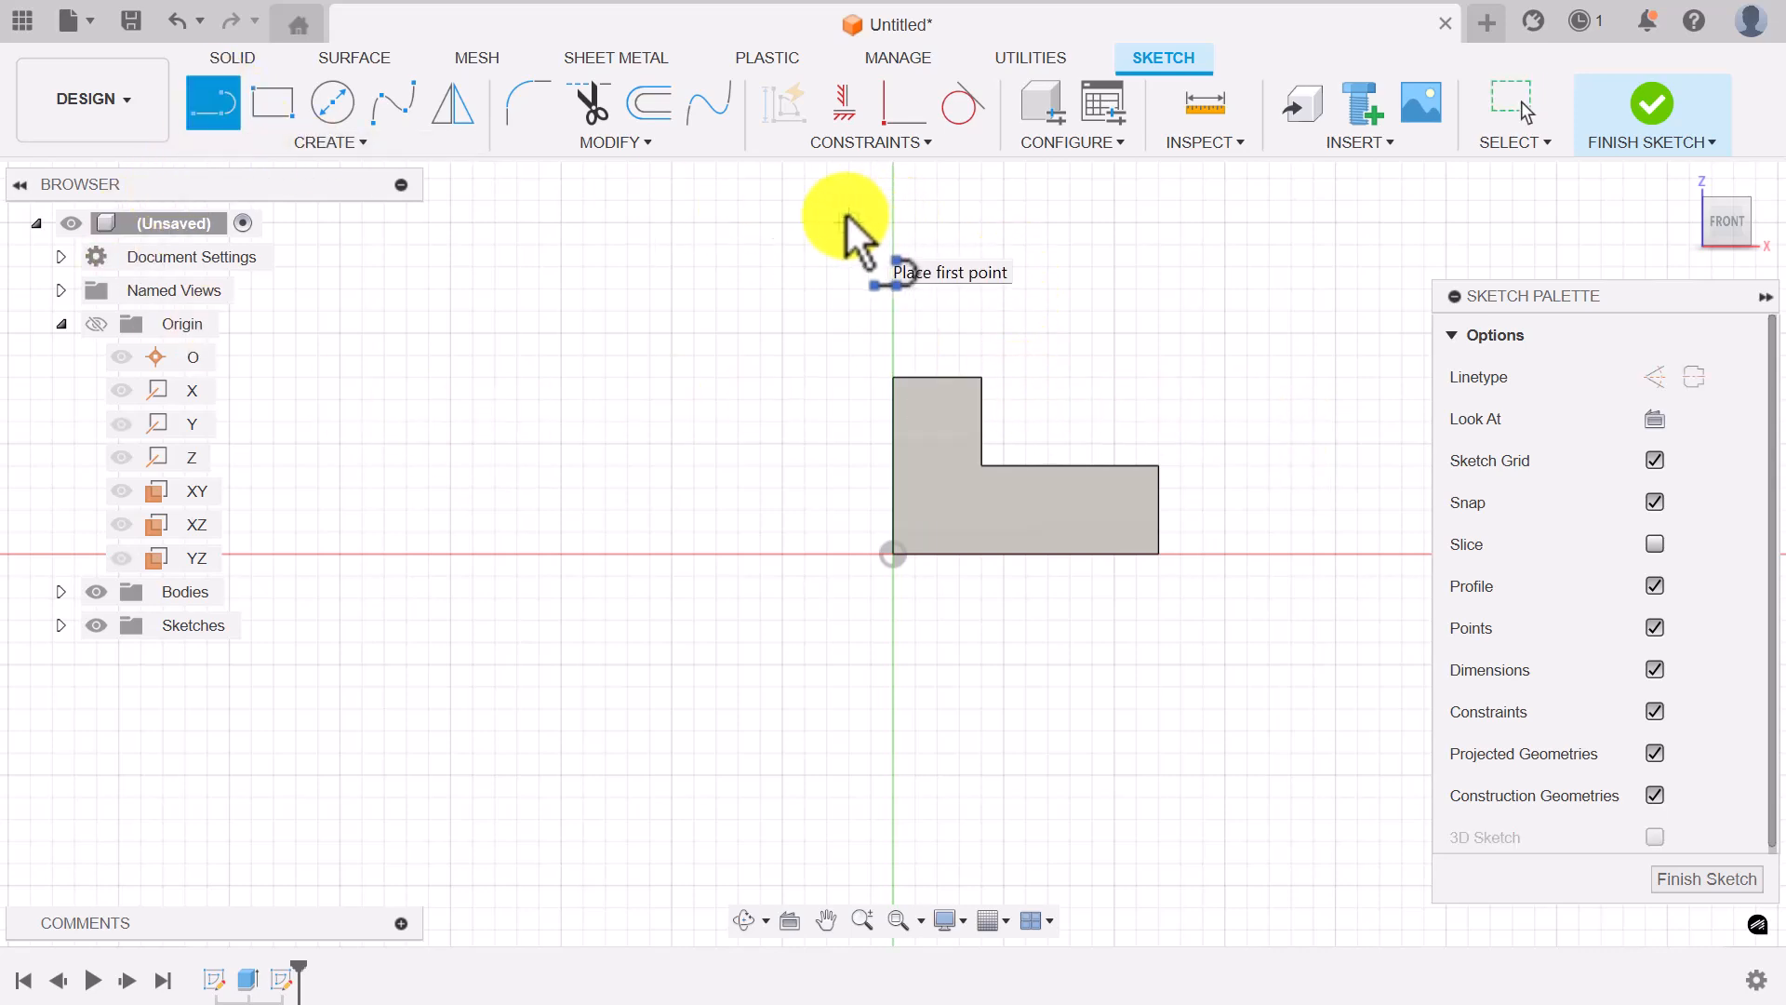
pyautogui.press('Escape')
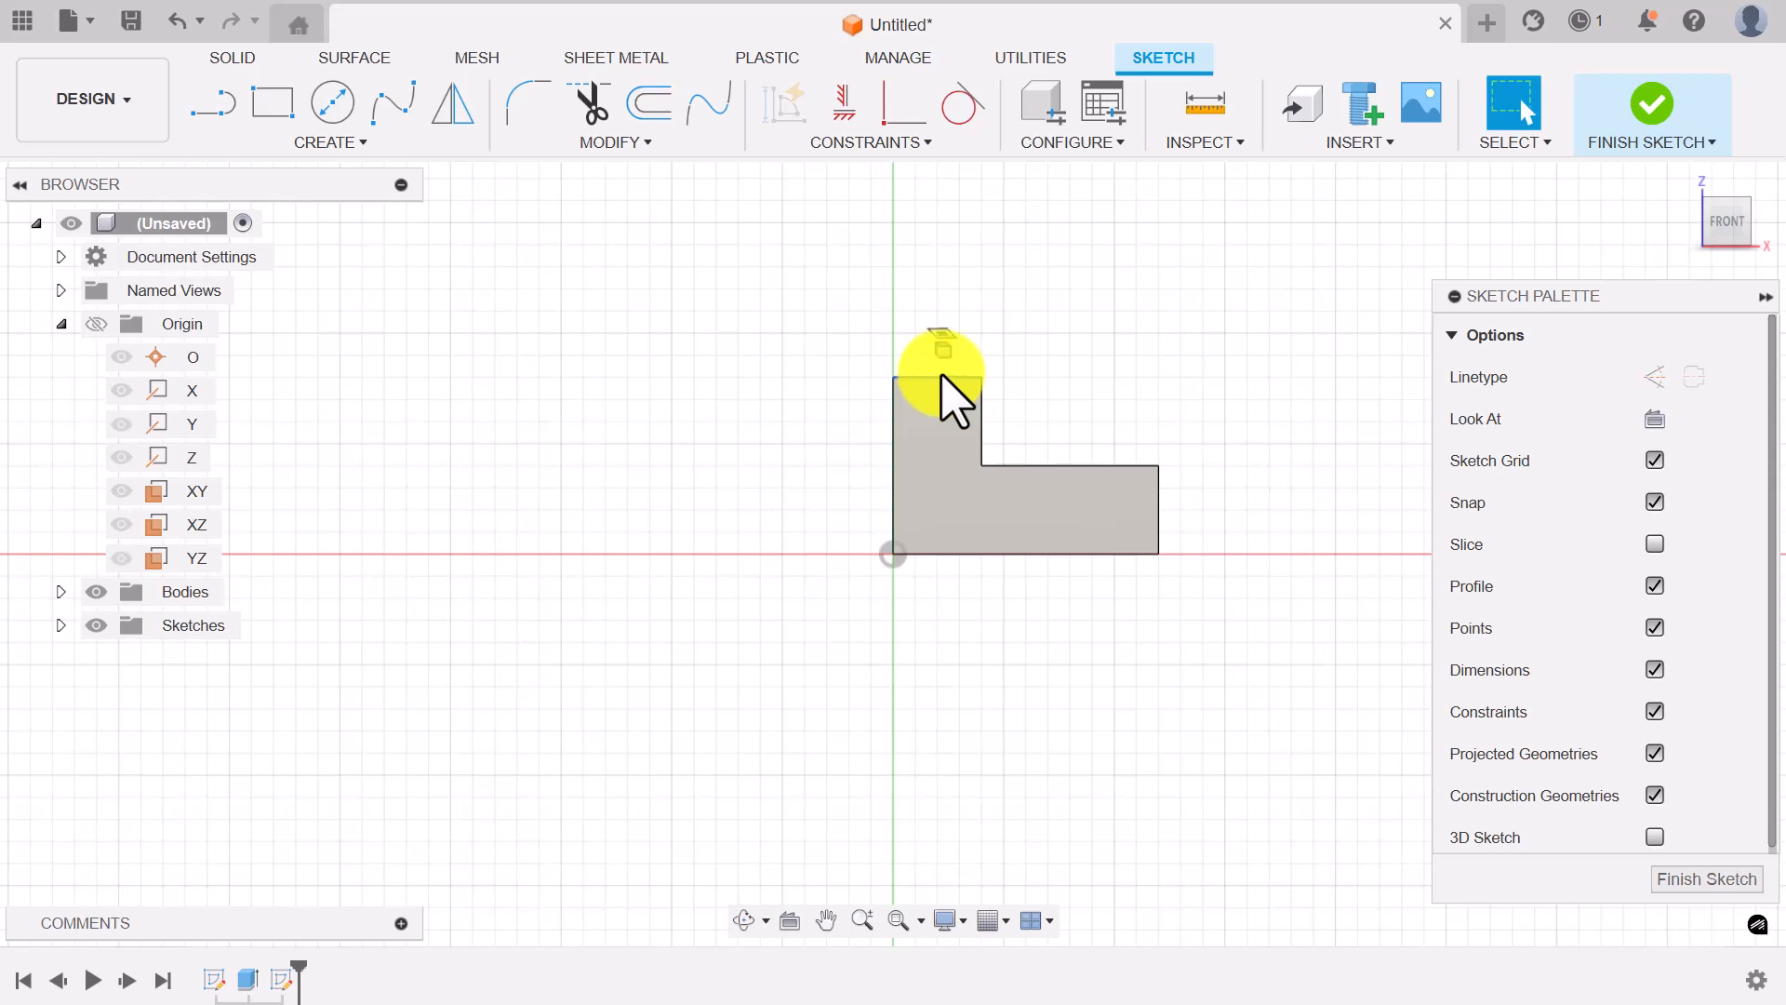
pyautogui.click(368, 147)
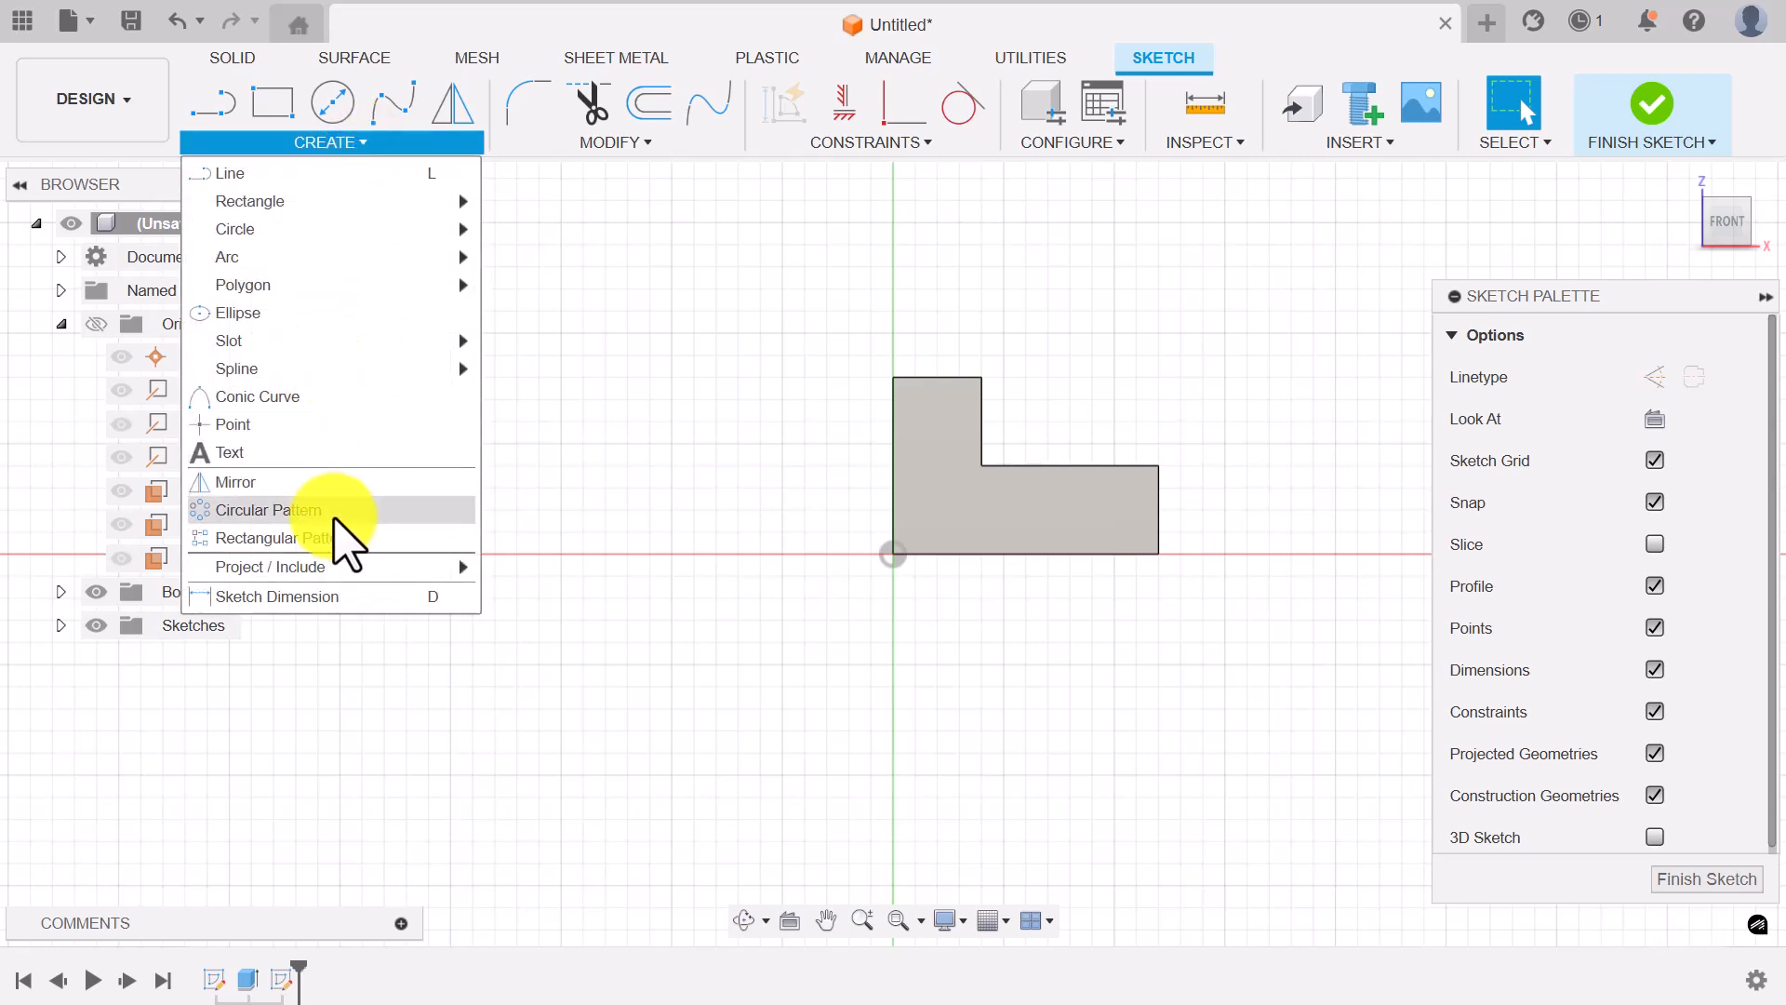
pyautogui.moveTo(354, 567)
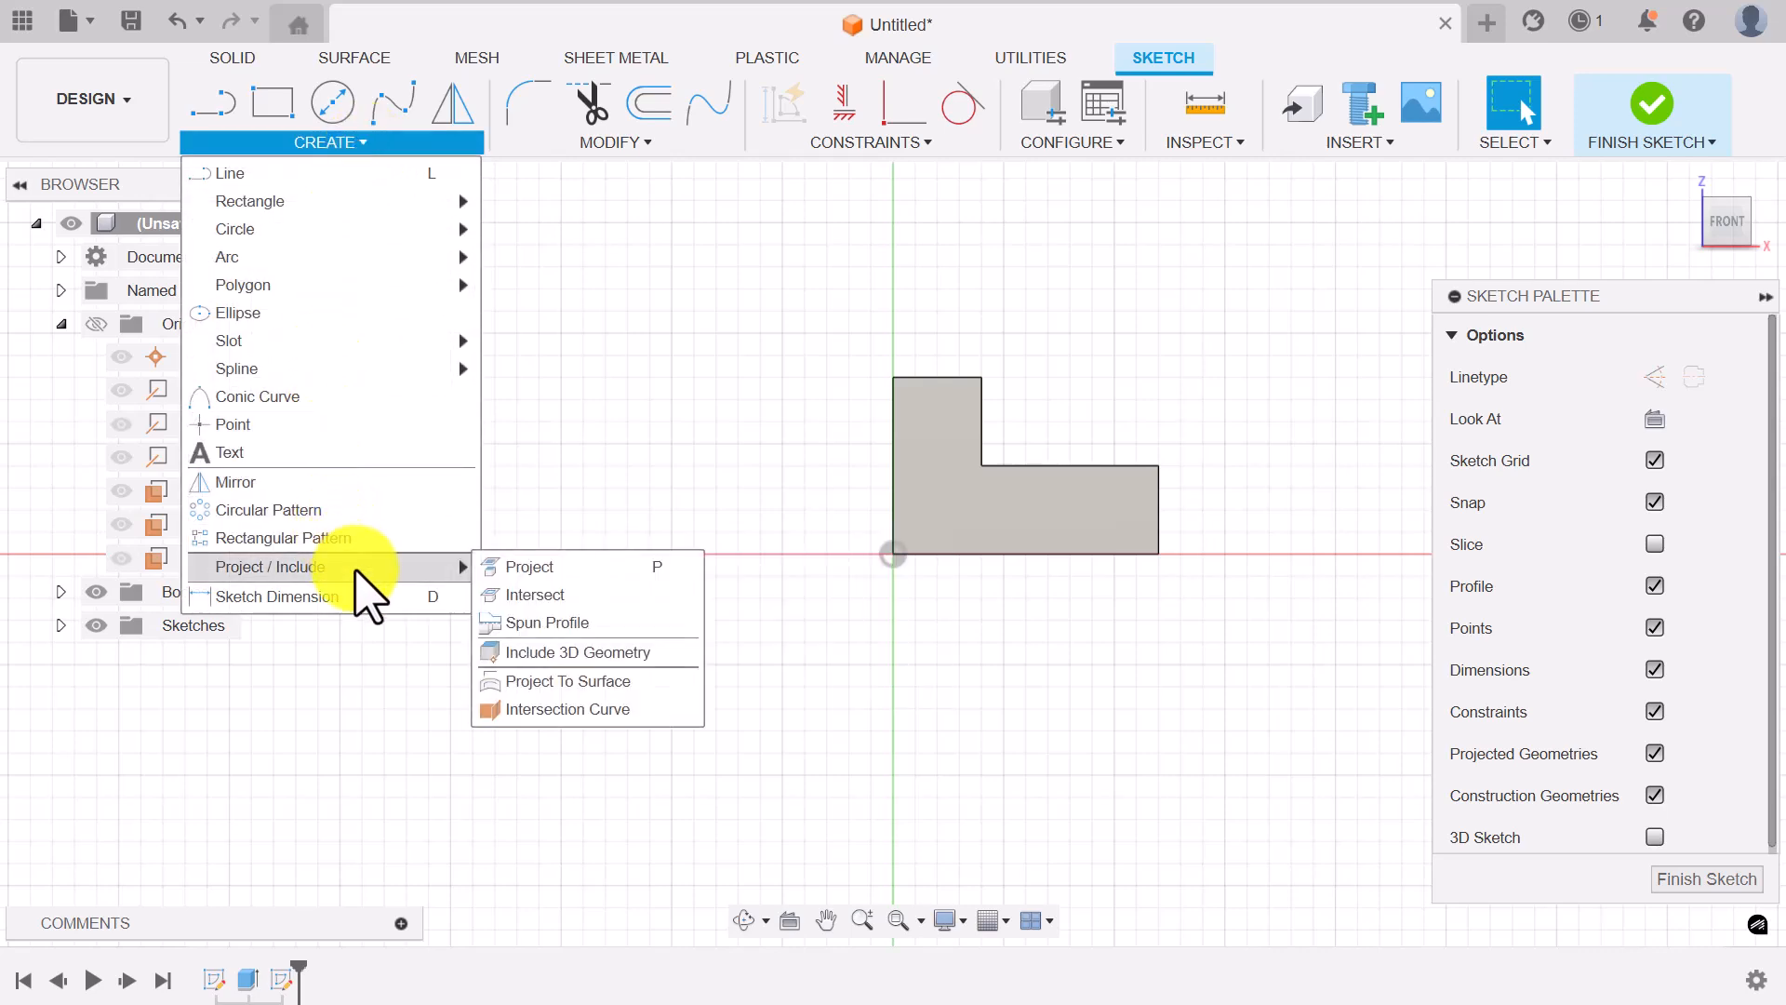
pyautogui.click(555, 569)
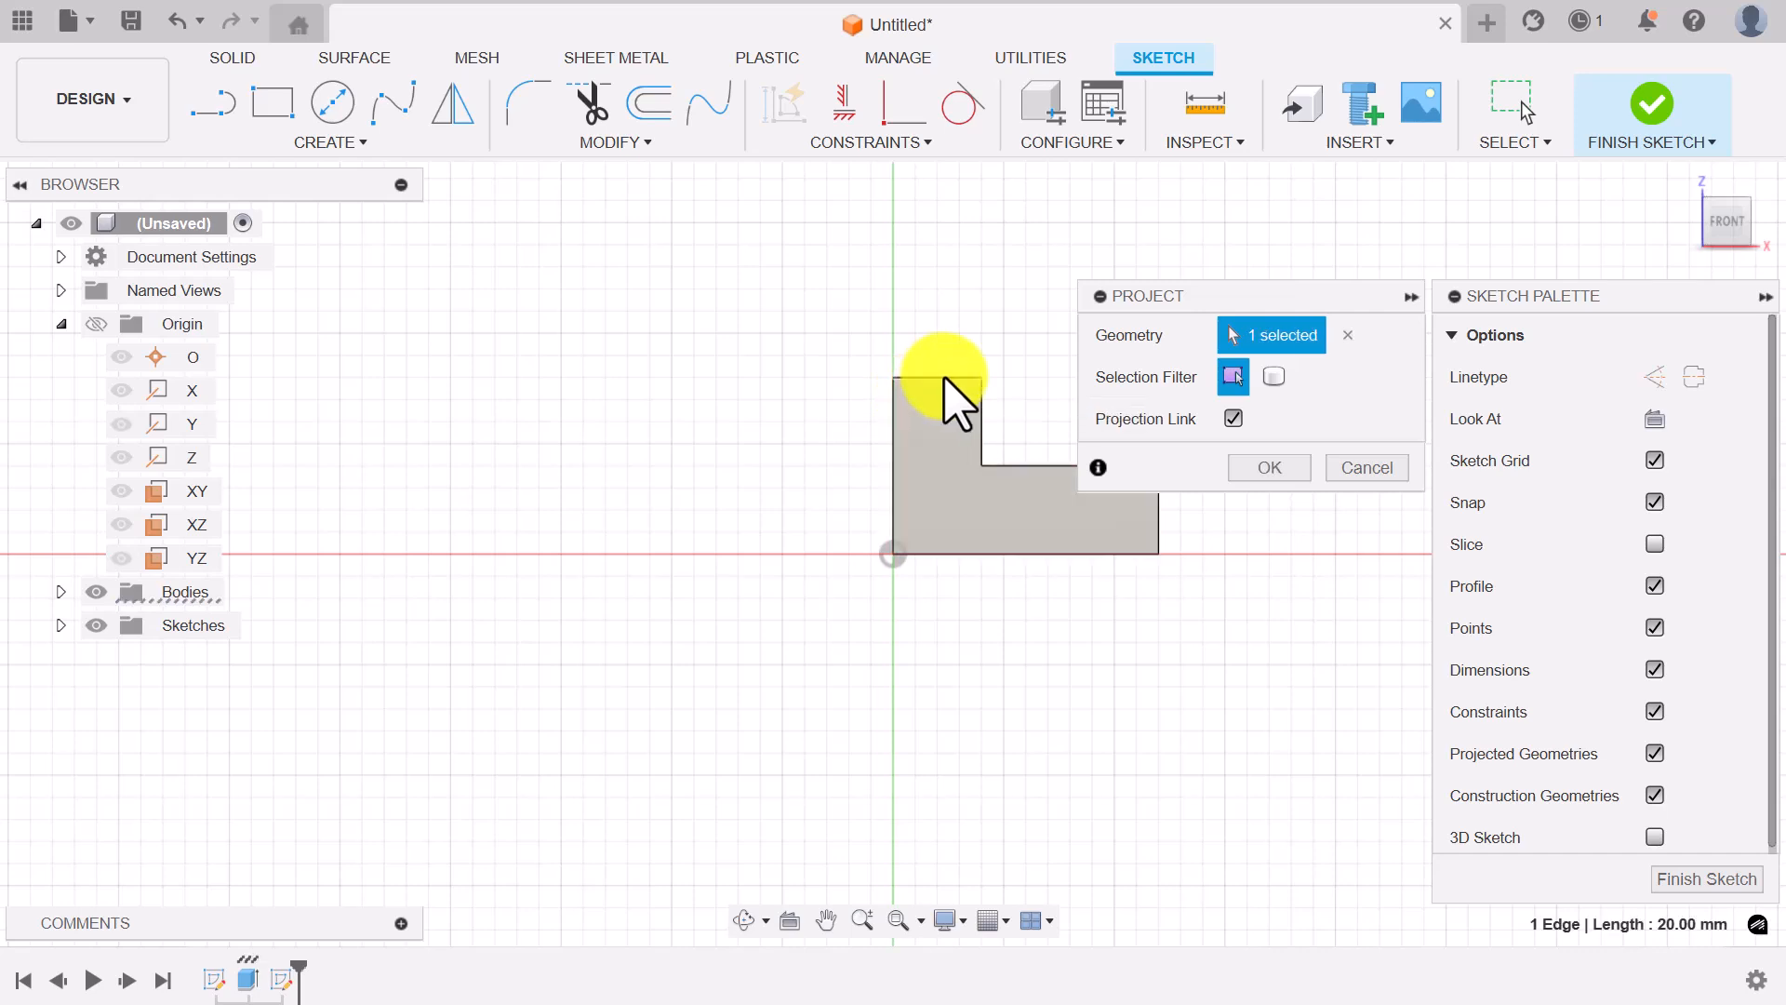
pyautogui.click(1033, 480)
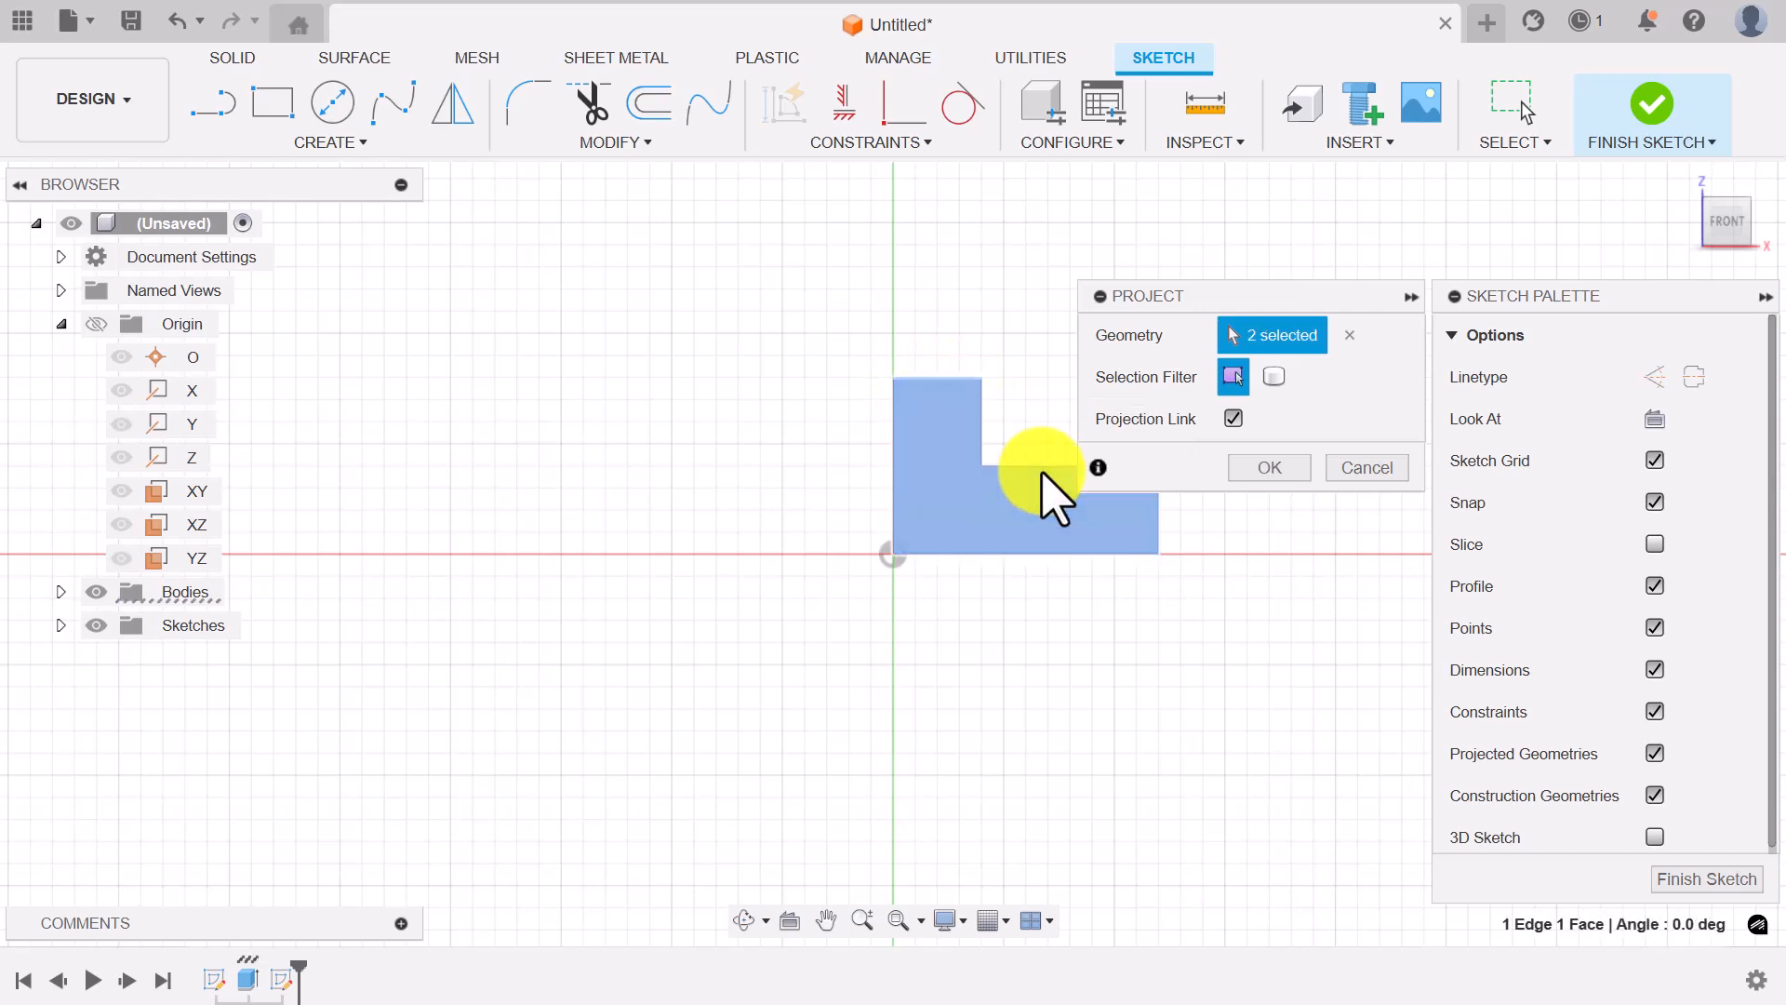
pyautogui.click(1040, 465)
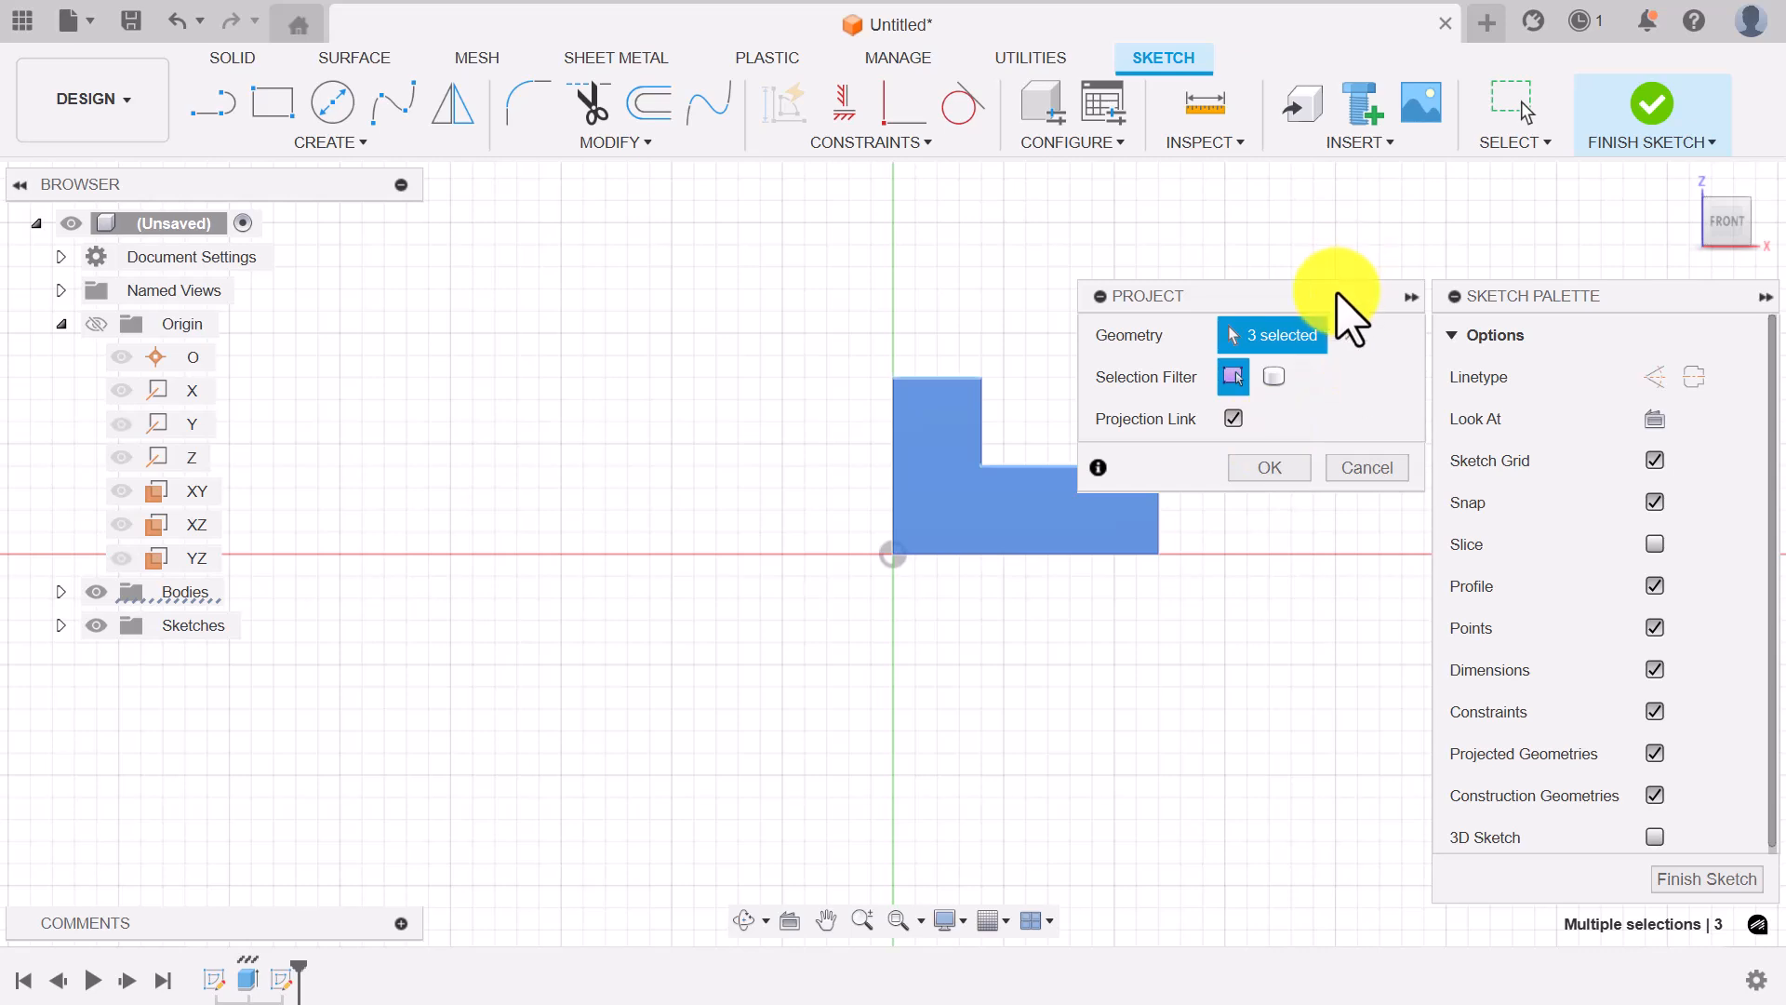
pyautogui.click(1271, 467)
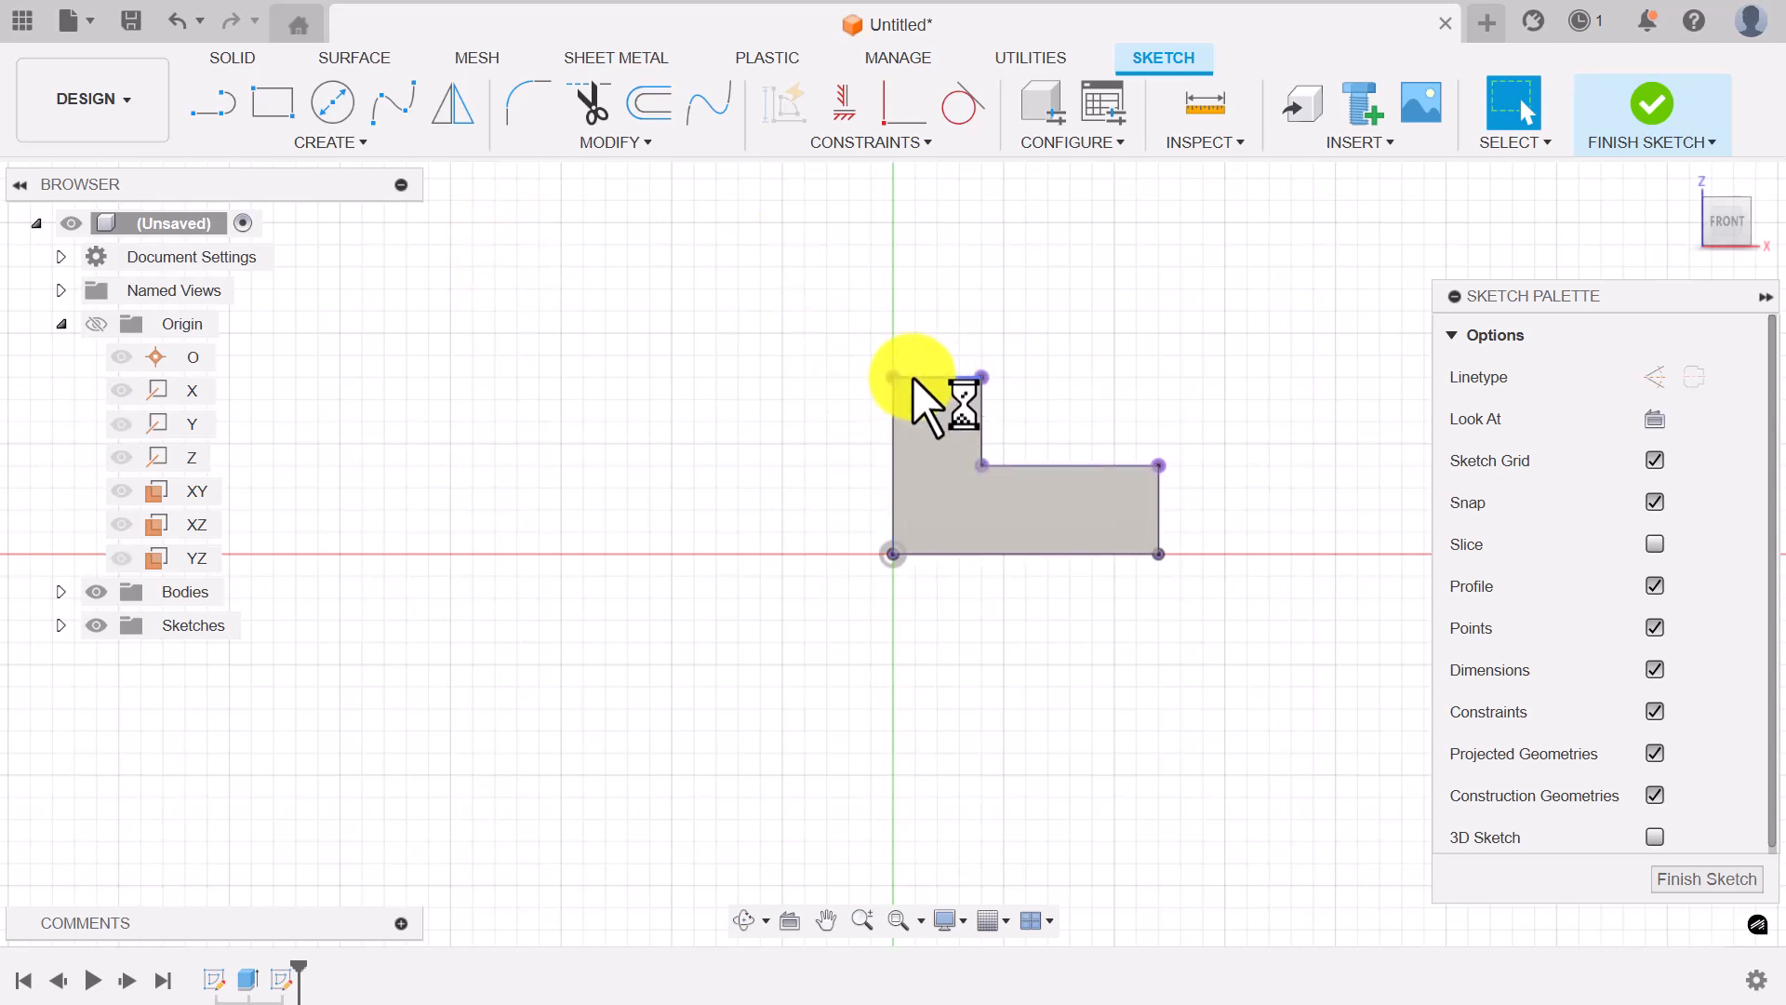
# Step: Sketch a line up from the projection's upper outer corner, a horizontal line across, and a slanted line down to the lower leg's outer upper corner
pyautogui.click(212, 107)
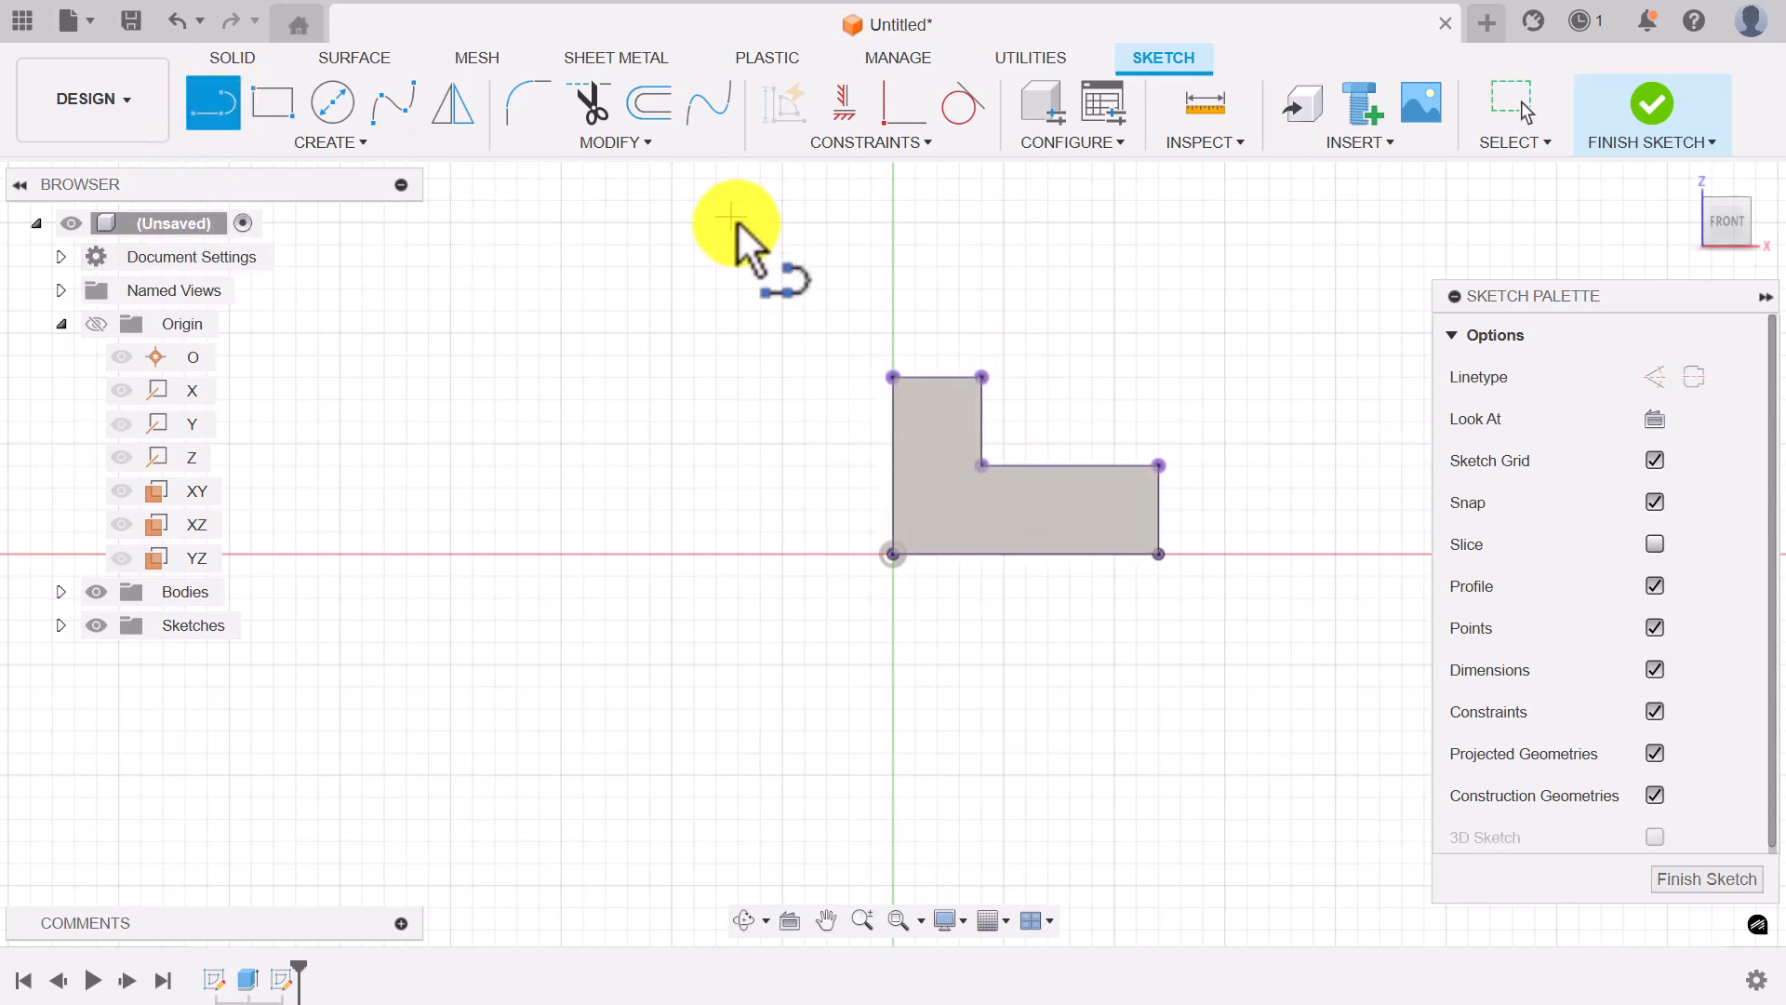
pyautogui.click(894, 378)
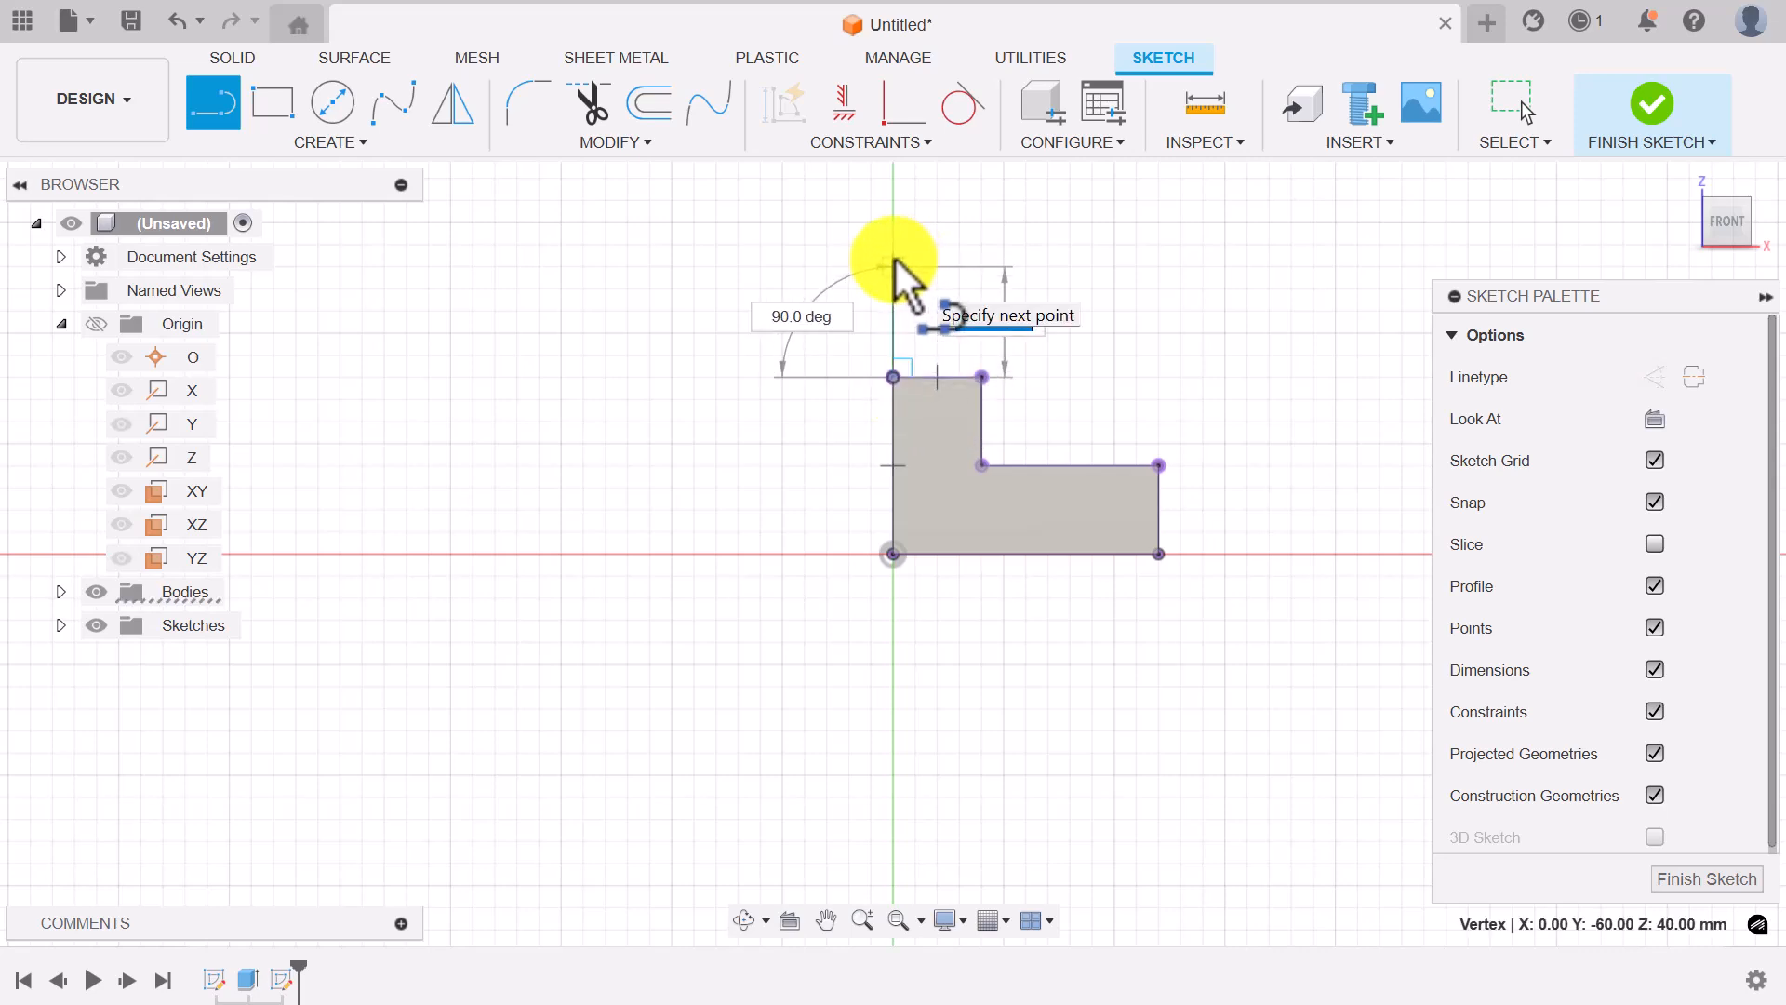
pyautogui.click(893, 267)
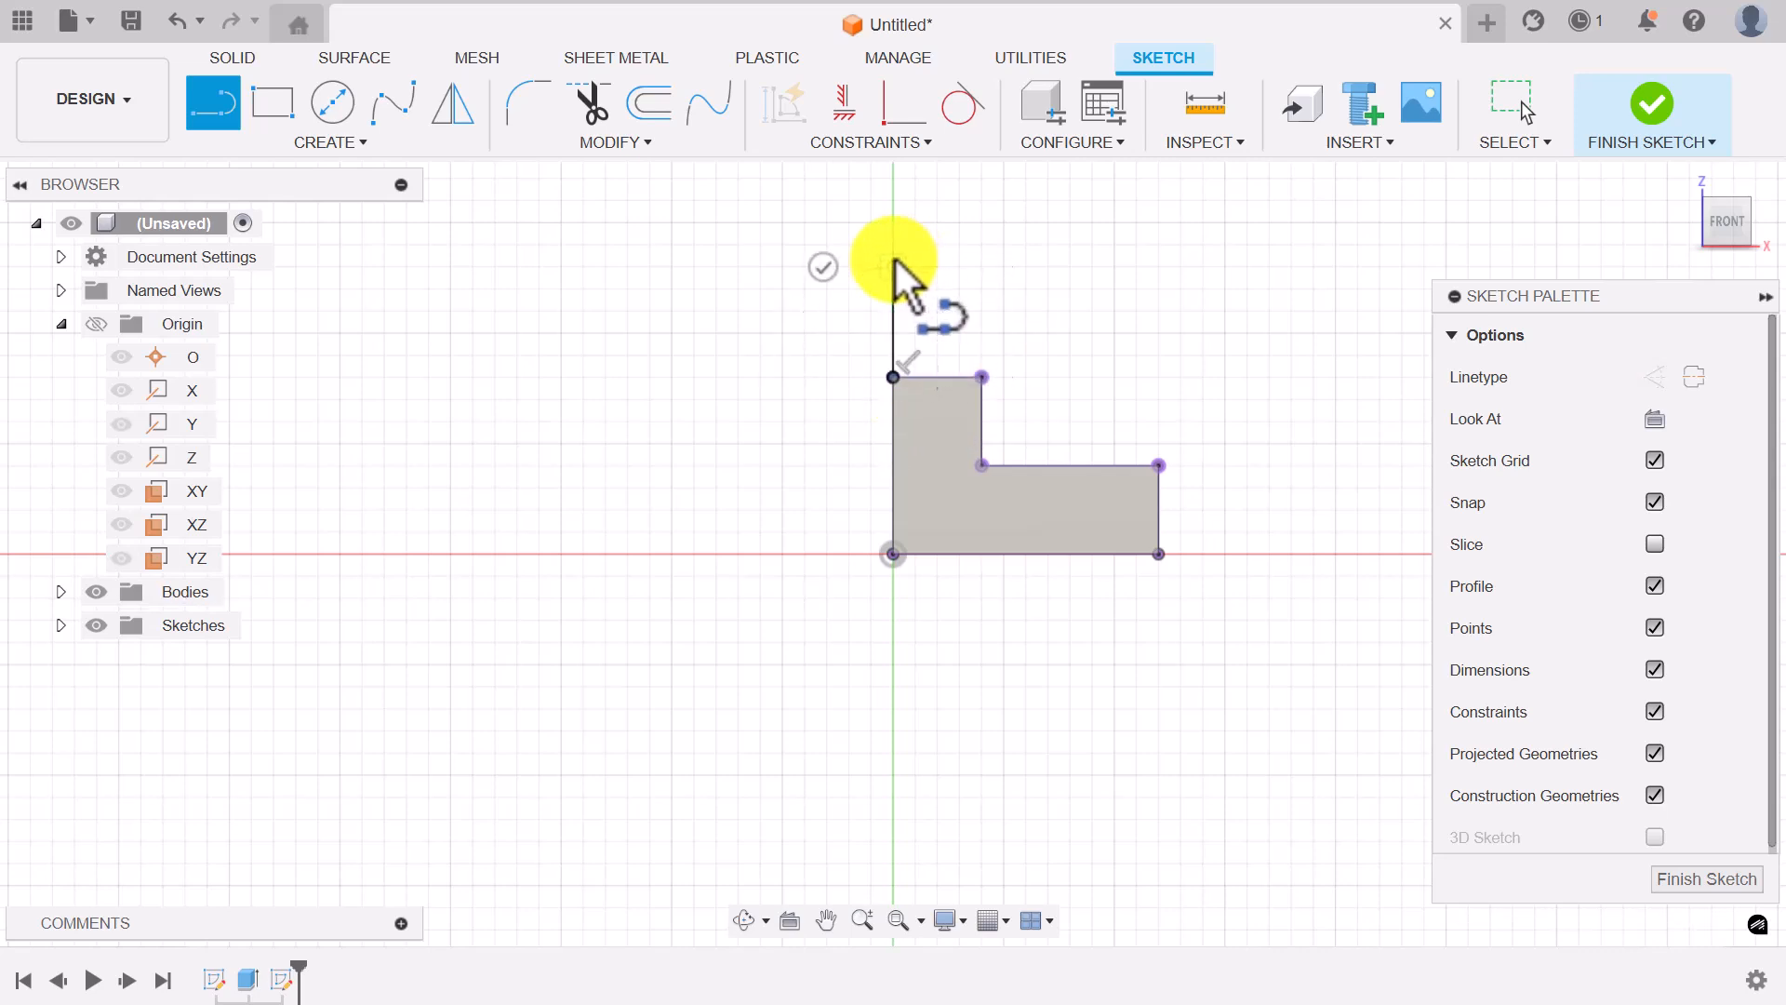
pyautogui.click(982, 267)
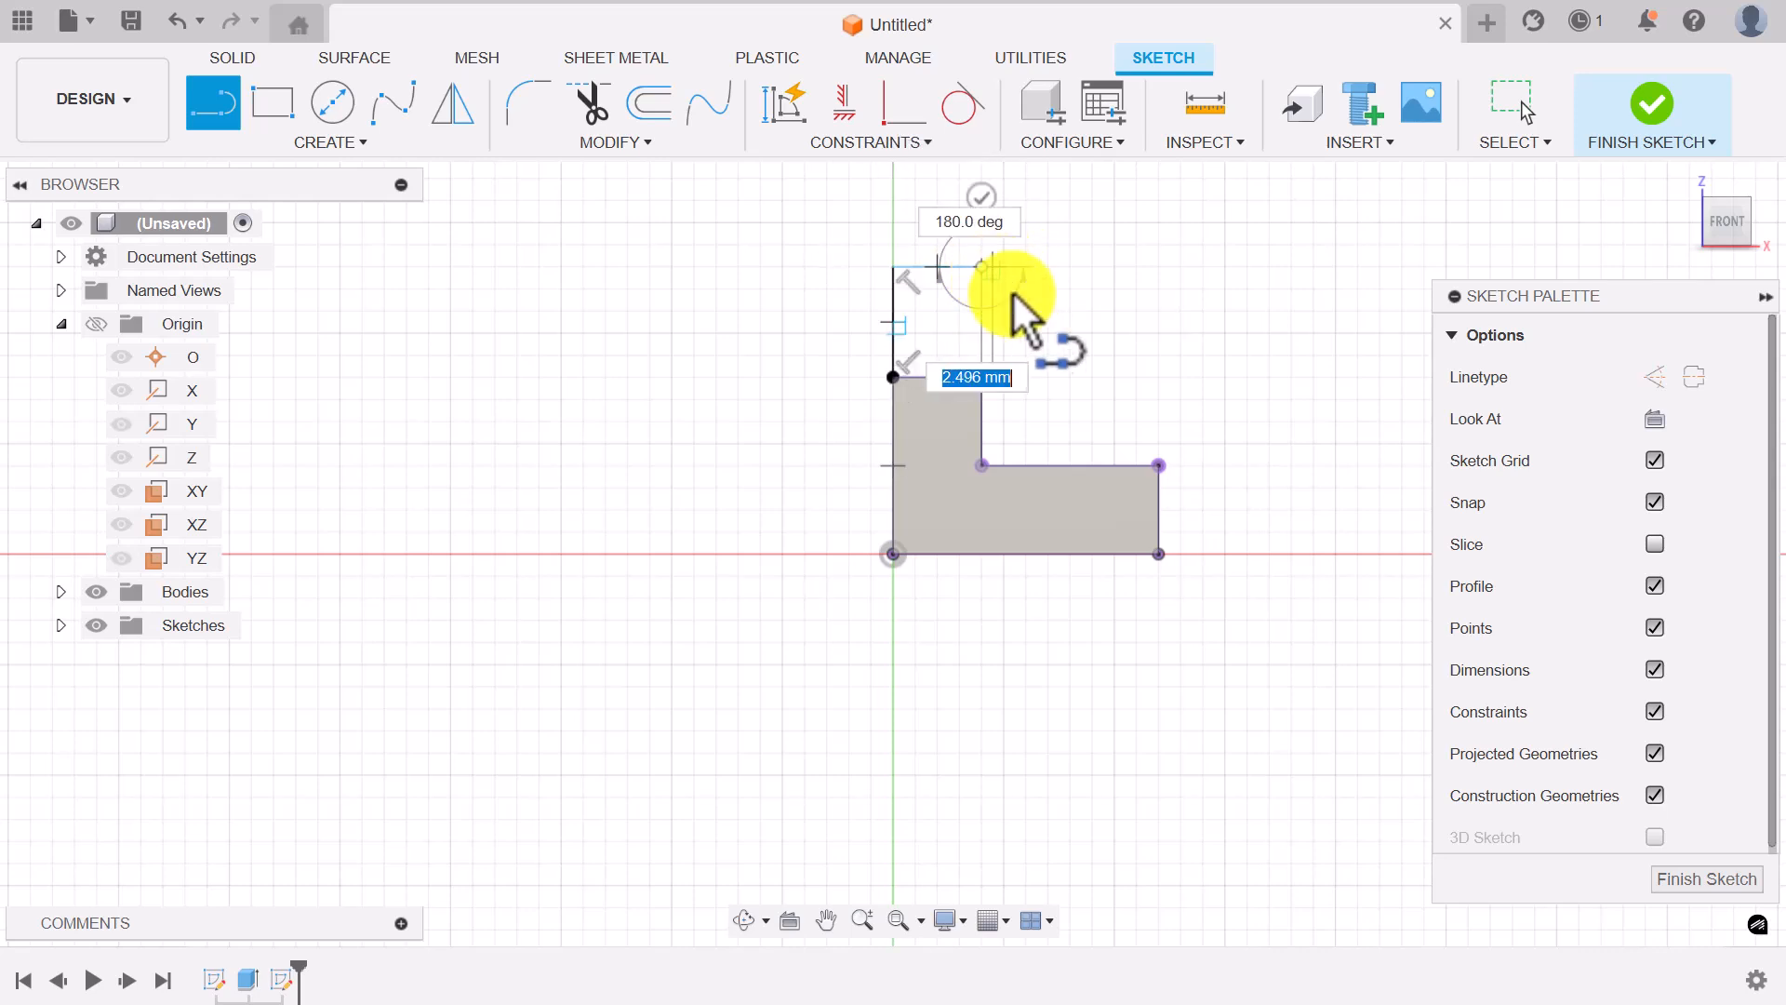
pyautogui.click(1159, 466)
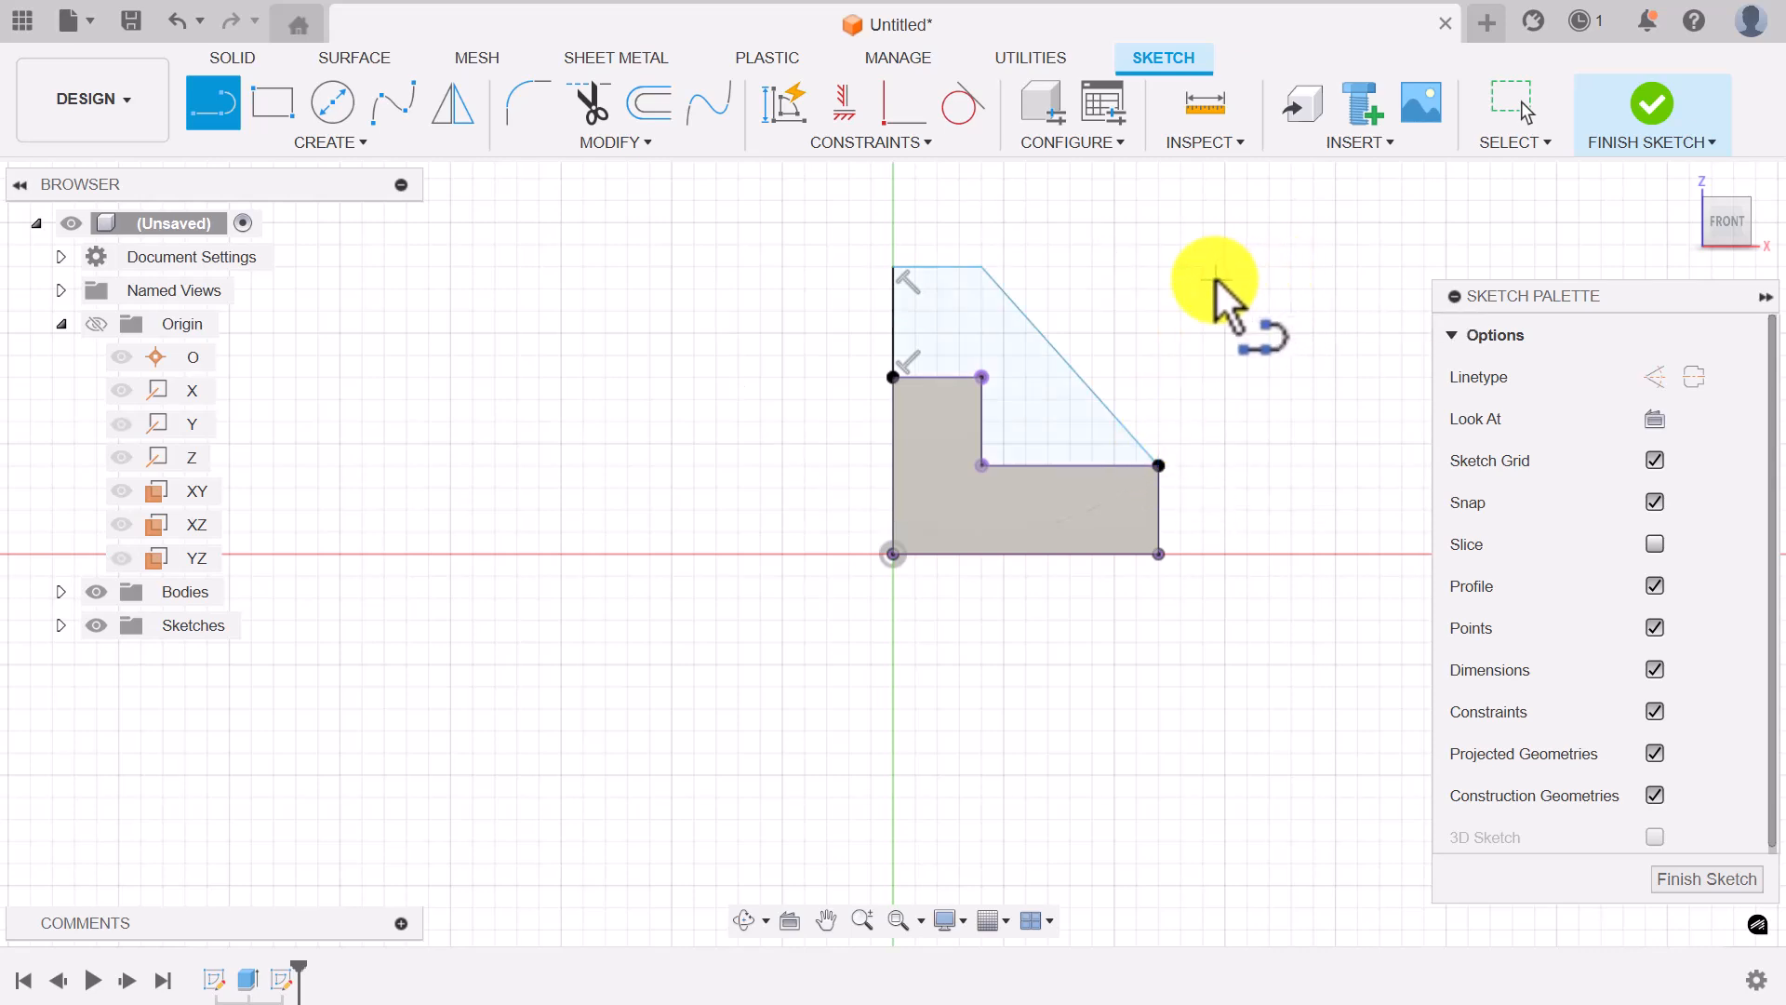
pyautogui.press('Escape')
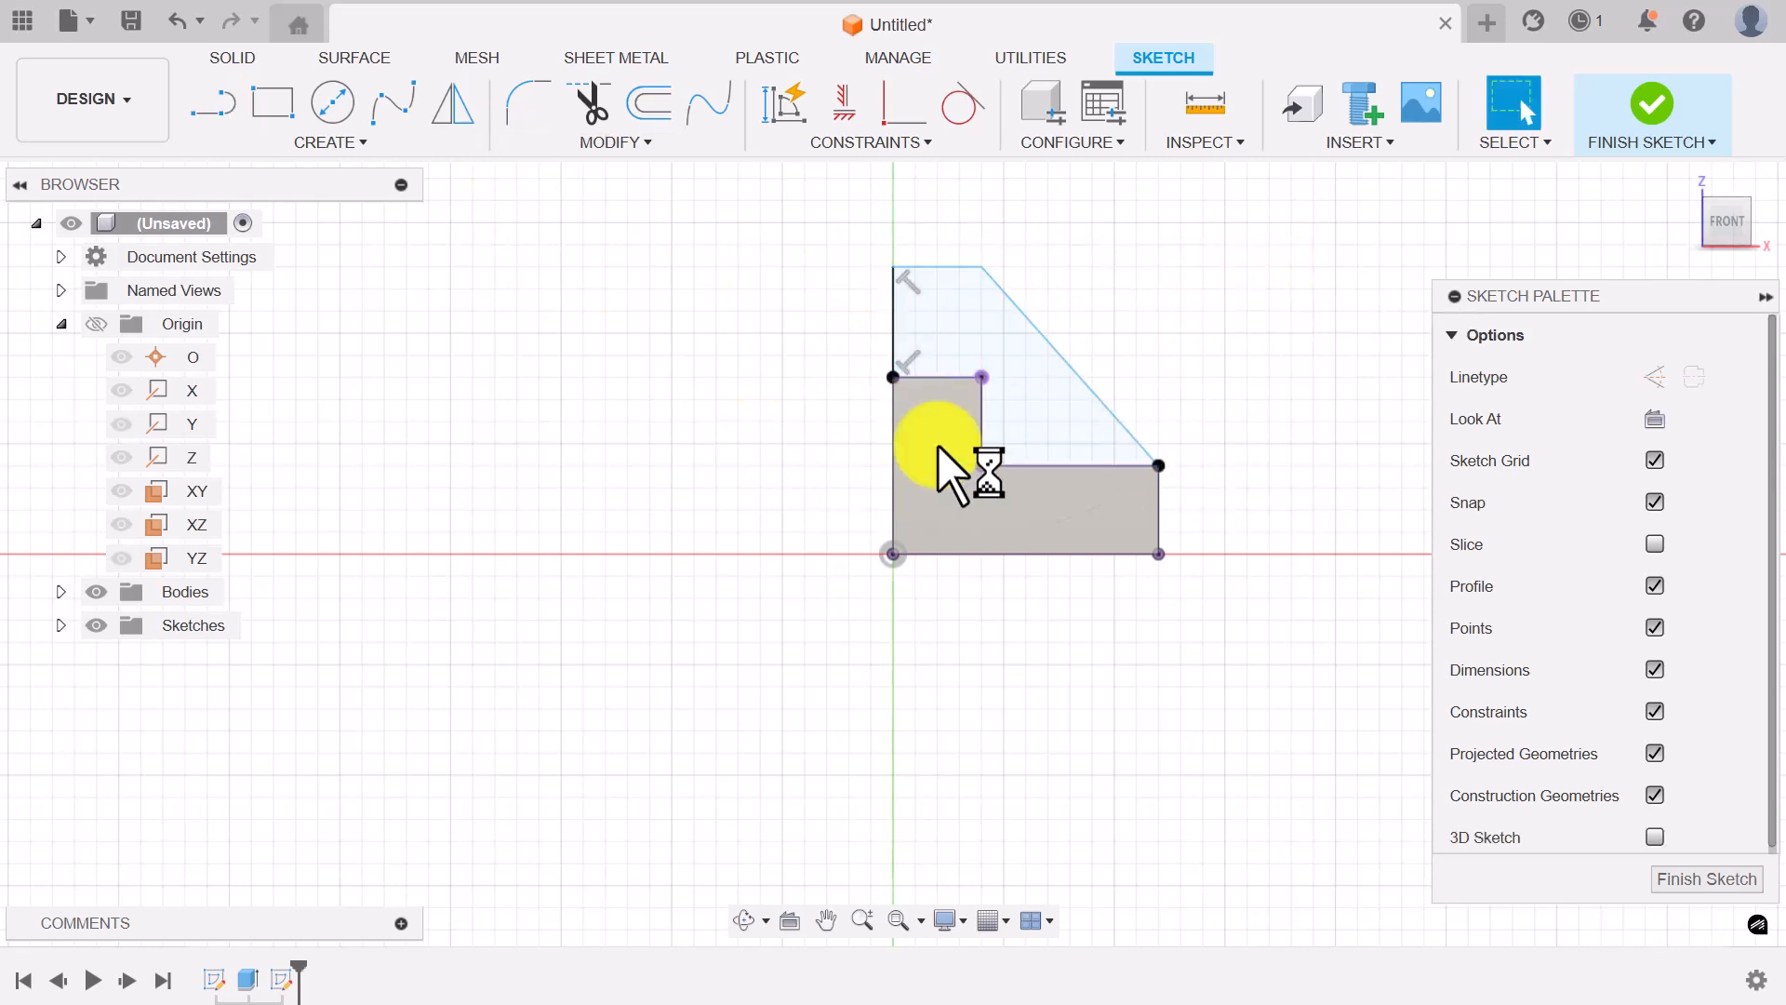
# Step: Dimension the new vertical line and the top horizontal line as 20 mm each, and finish the sketch
pyautogui.press('d')
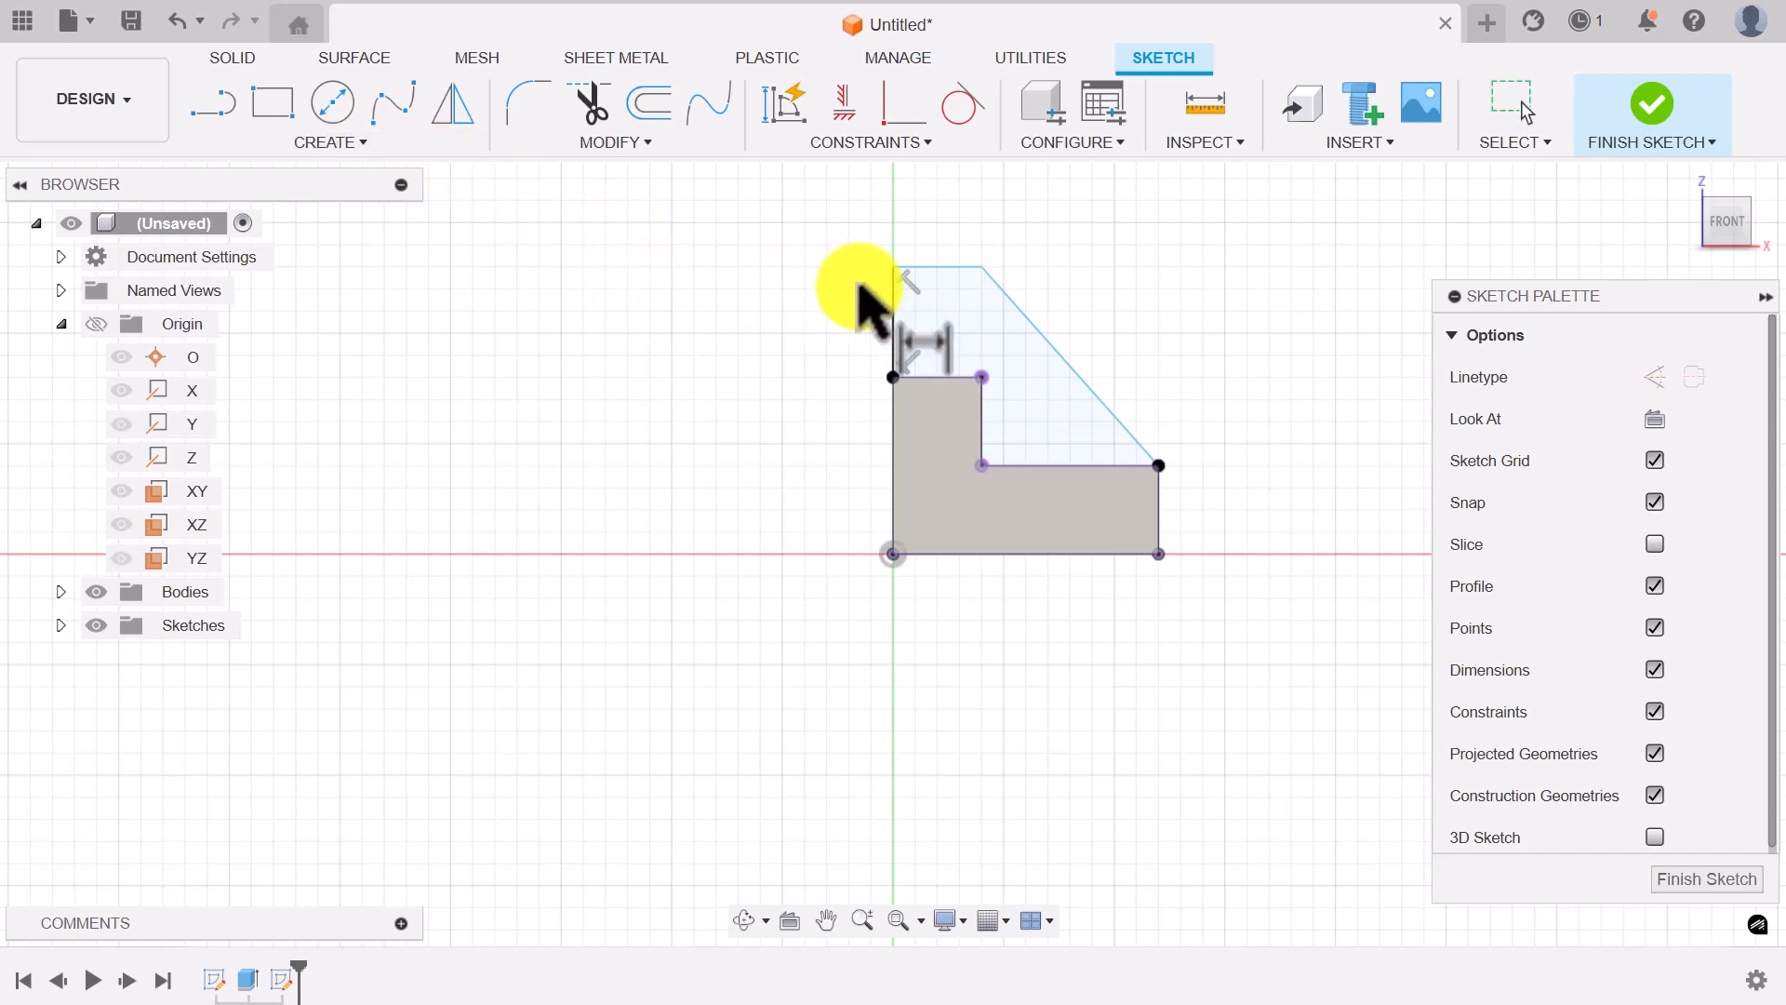
pyautogui.click(898, 325)
pyautogui.click(810, 323)
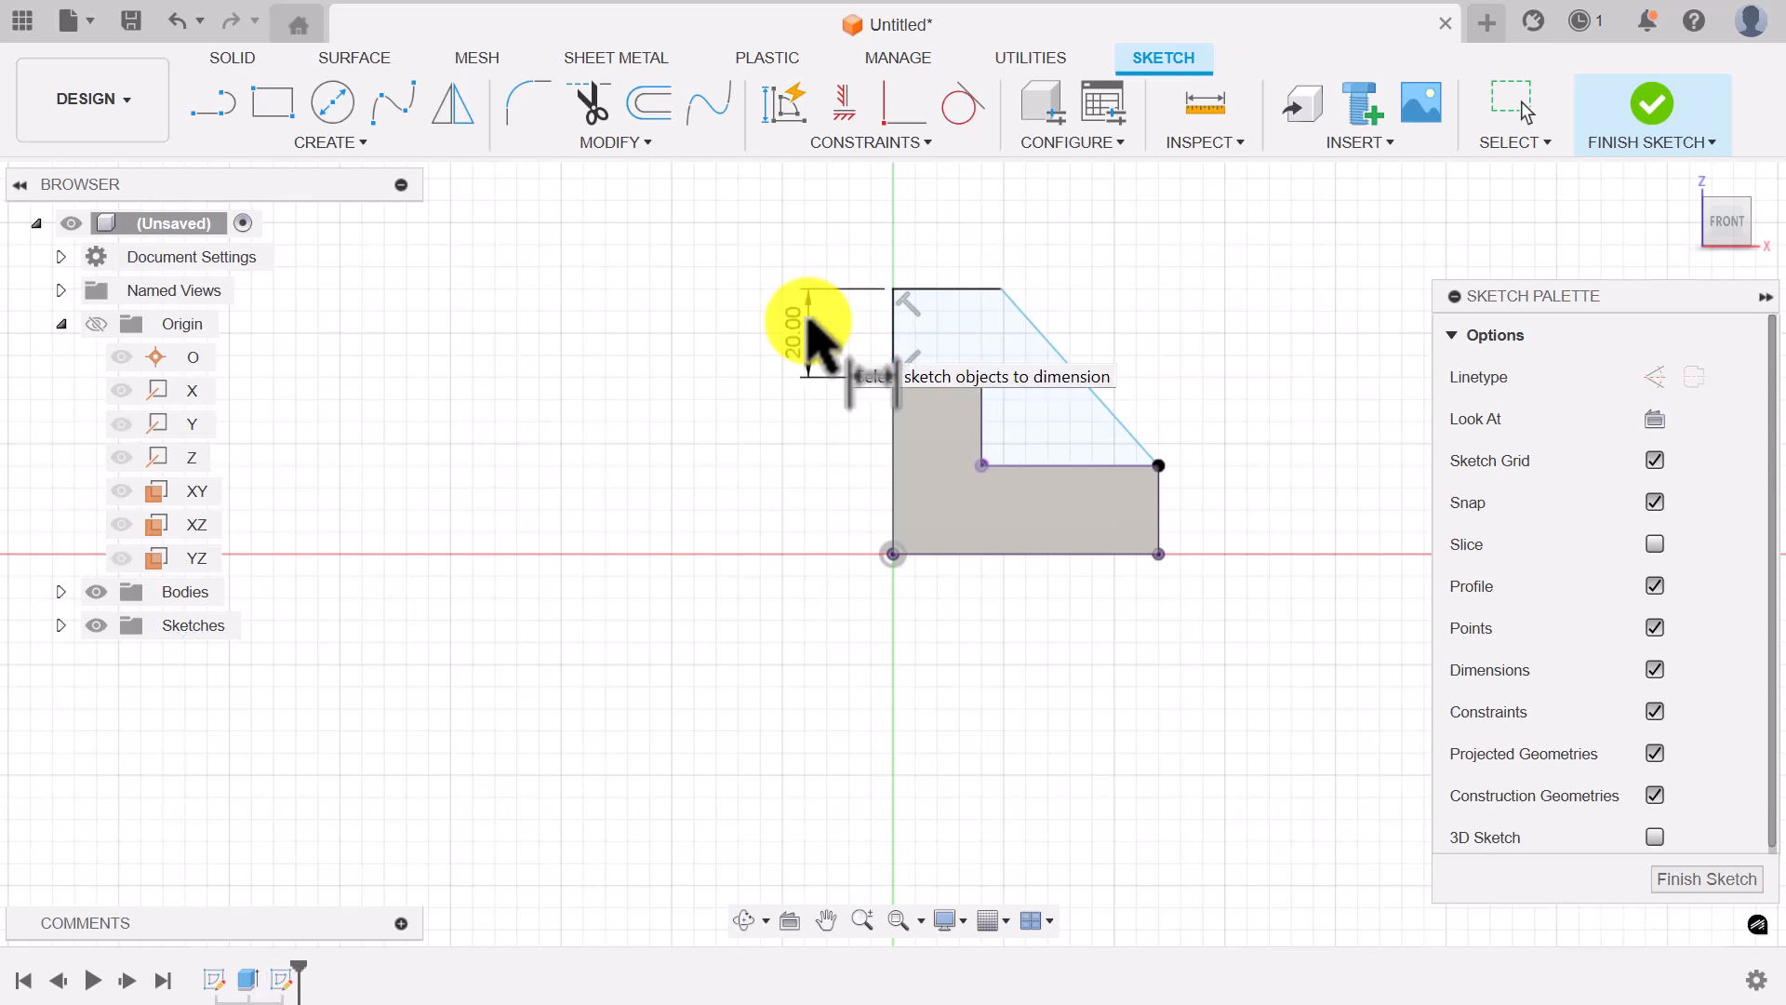
pyautogui.click(955, 289)
pyautogui.click(953, 229)
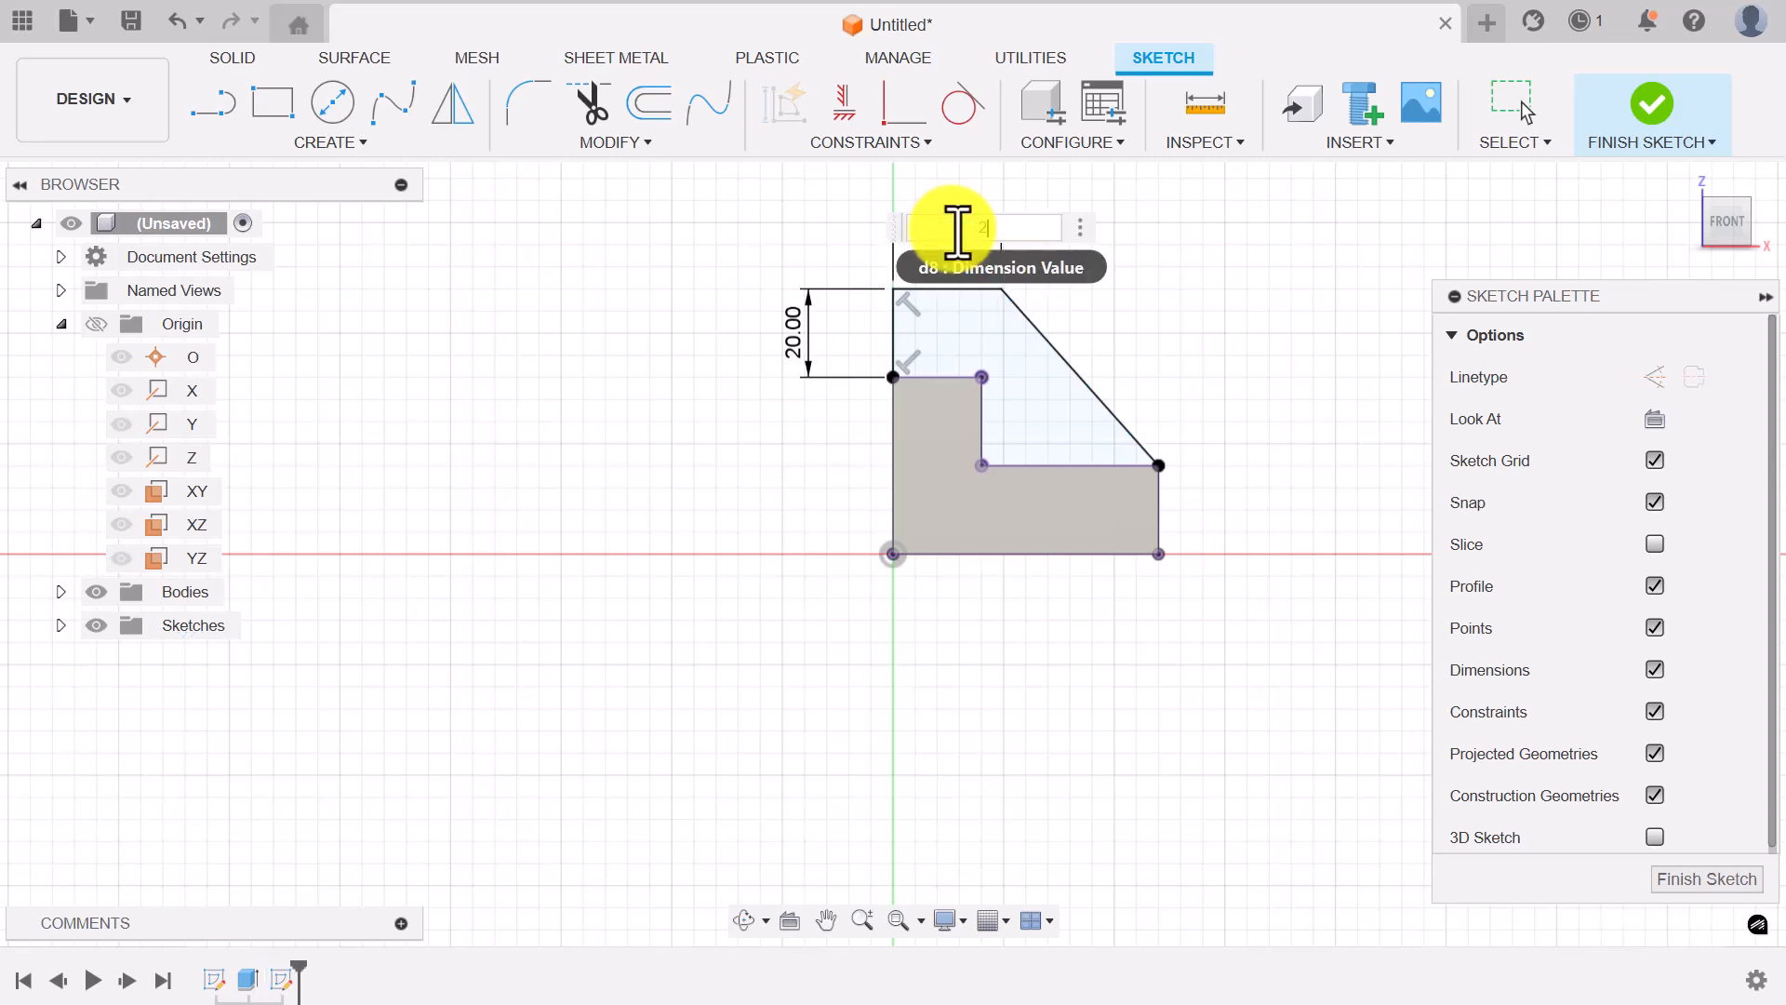
pyautogui.write('20')
pyautogui.press('Return')
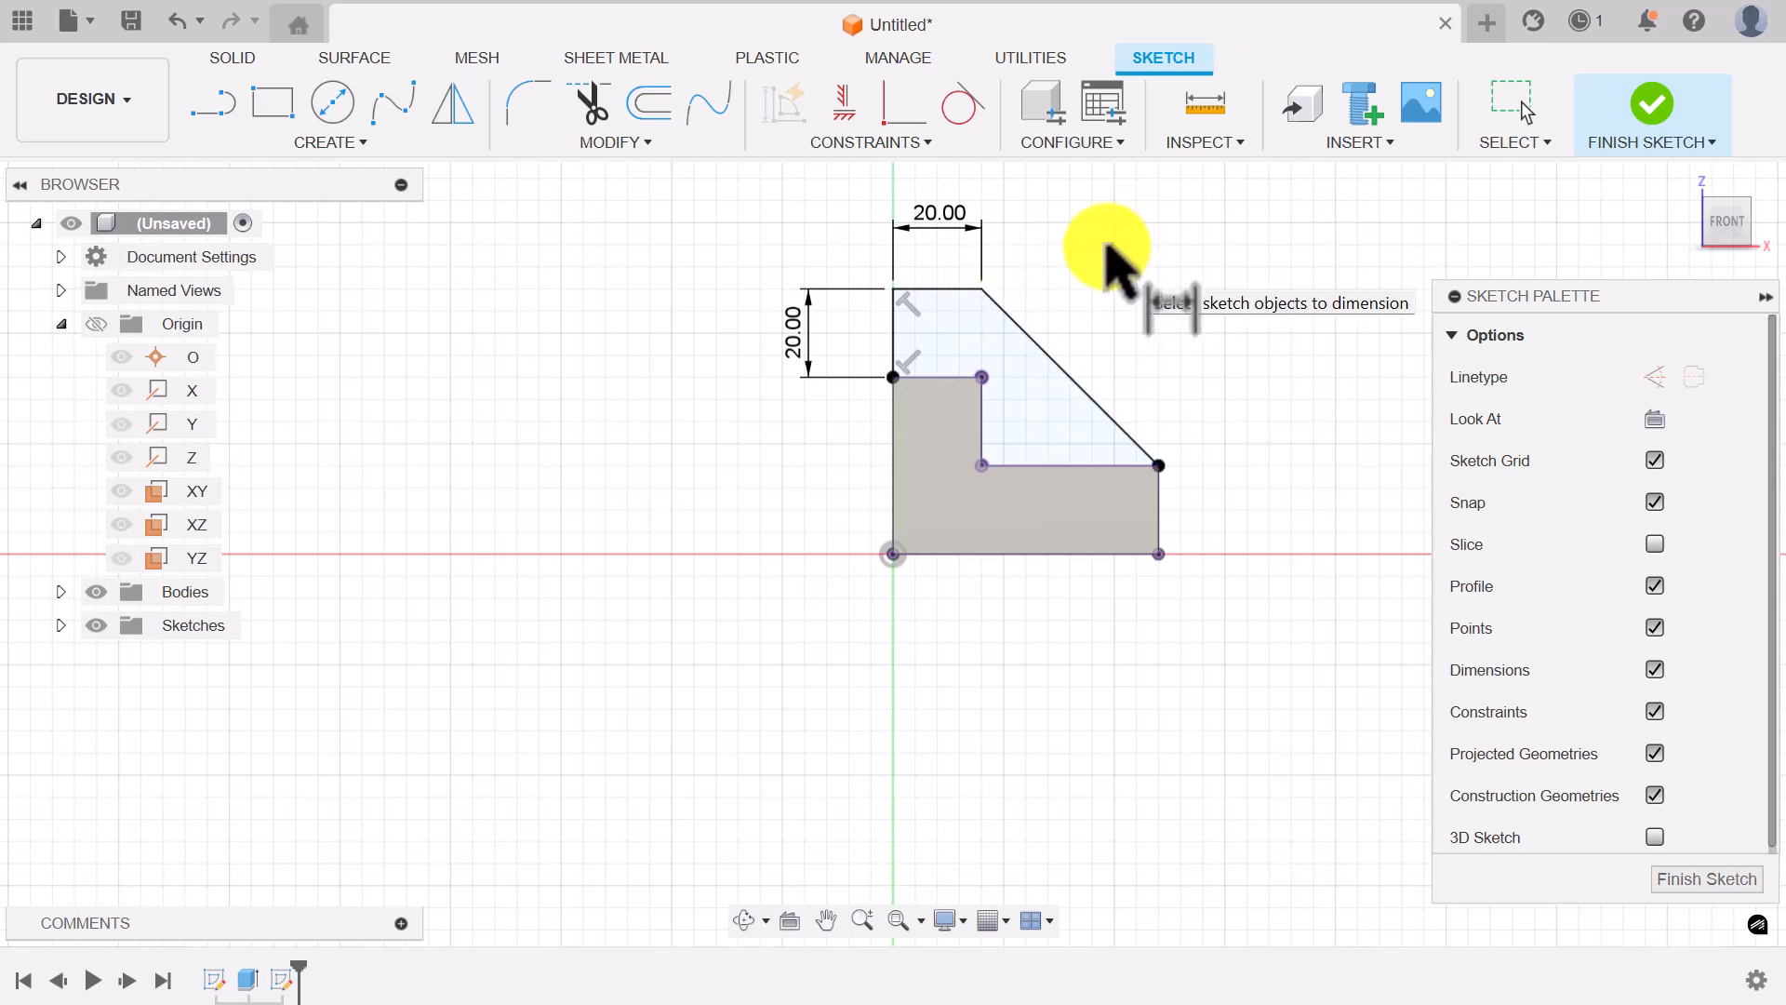
pyautogui.click(1654, 110)
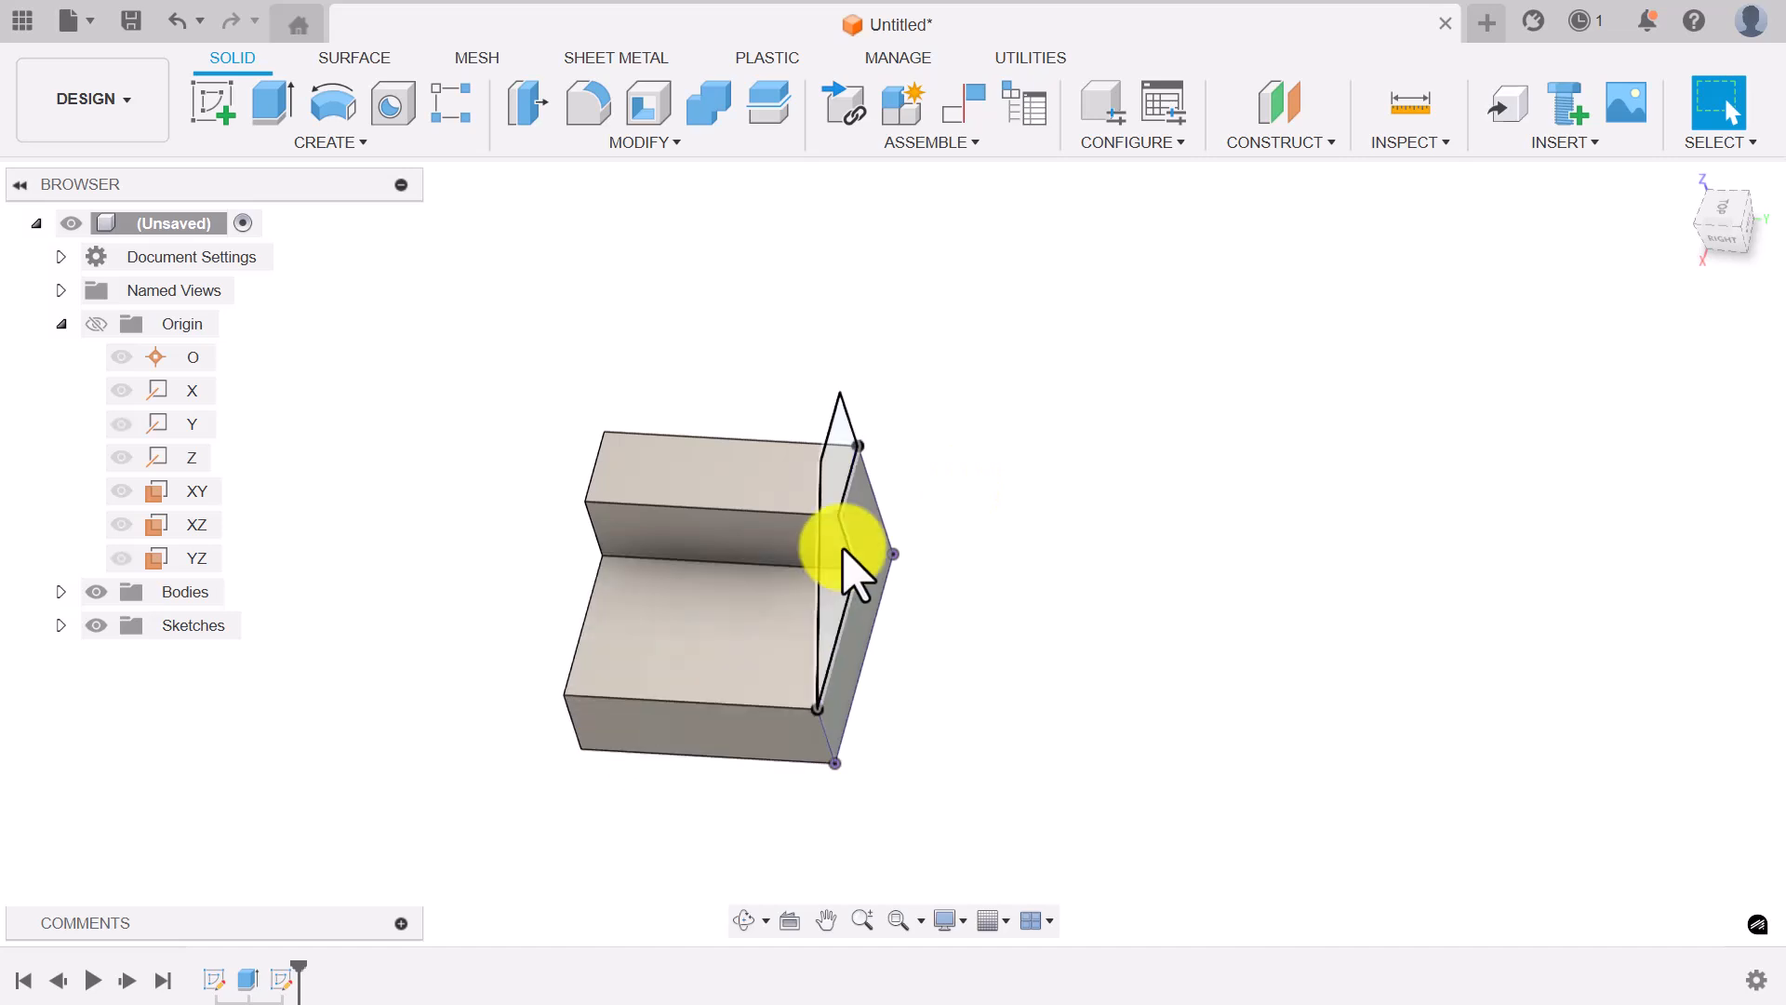
# Step: Extrude the sloped profile above the L-shape to one side by -20 mm, joining it to the existing body
pyautogui.click(1689, 181)
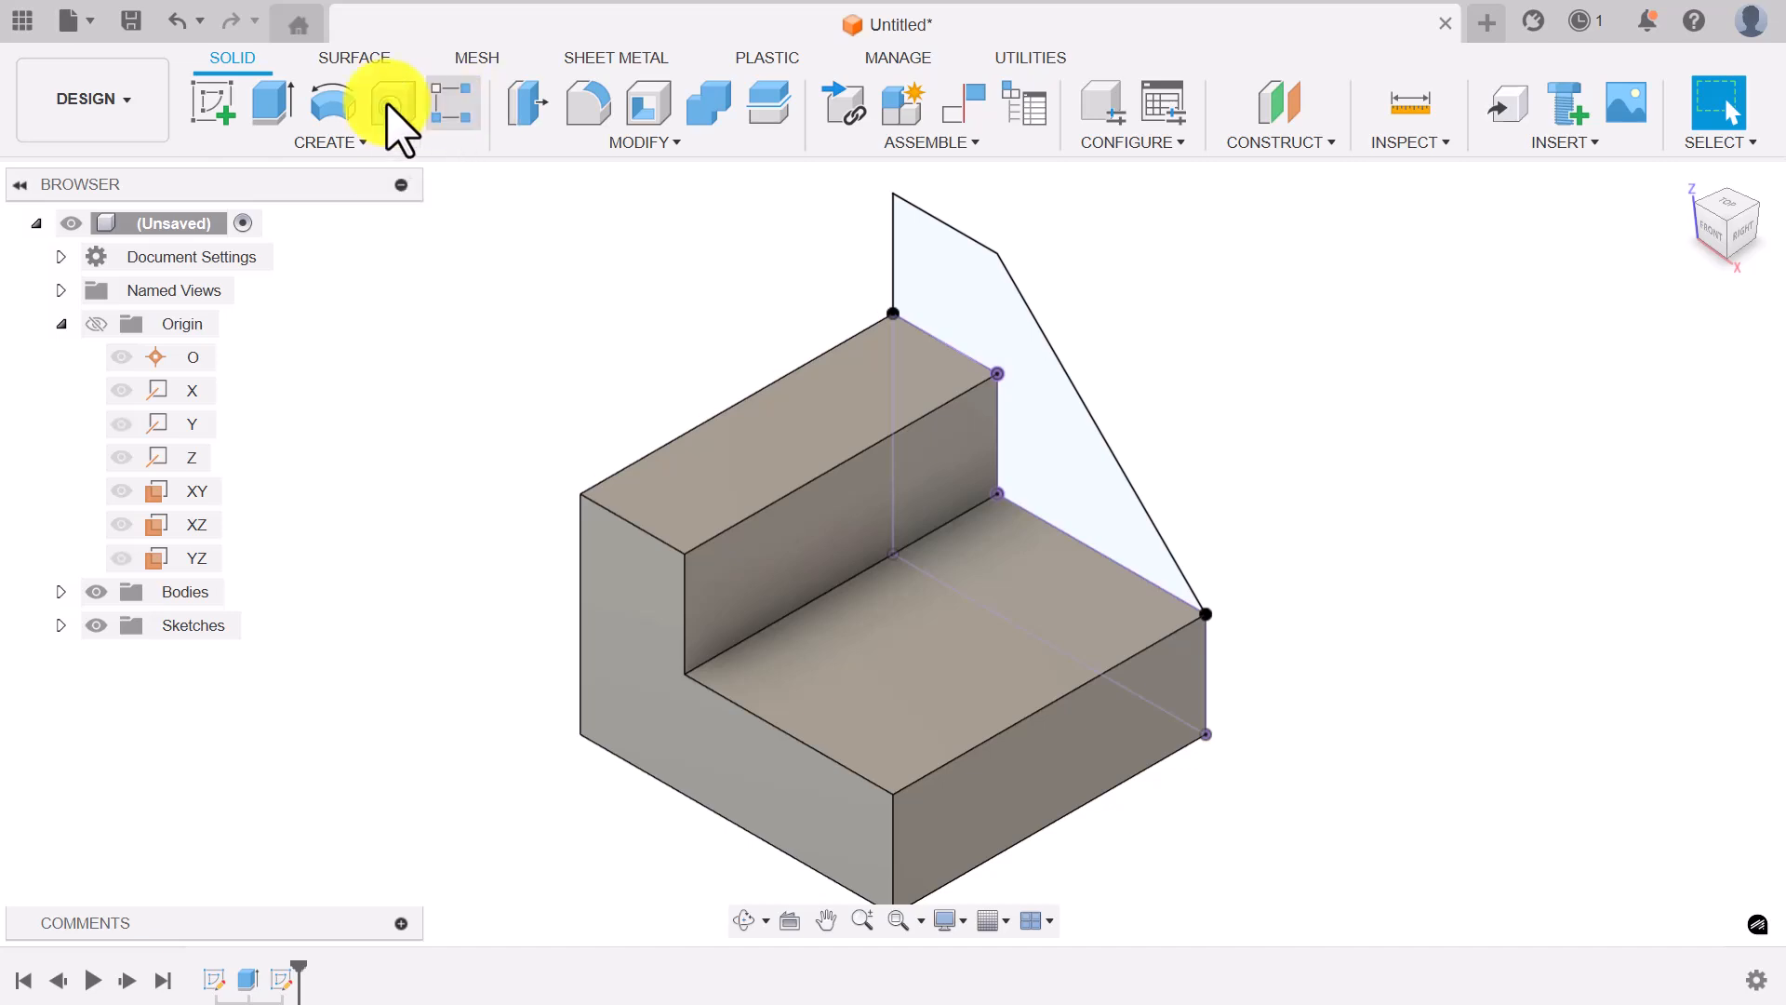
pyautogui.click(274, 105)
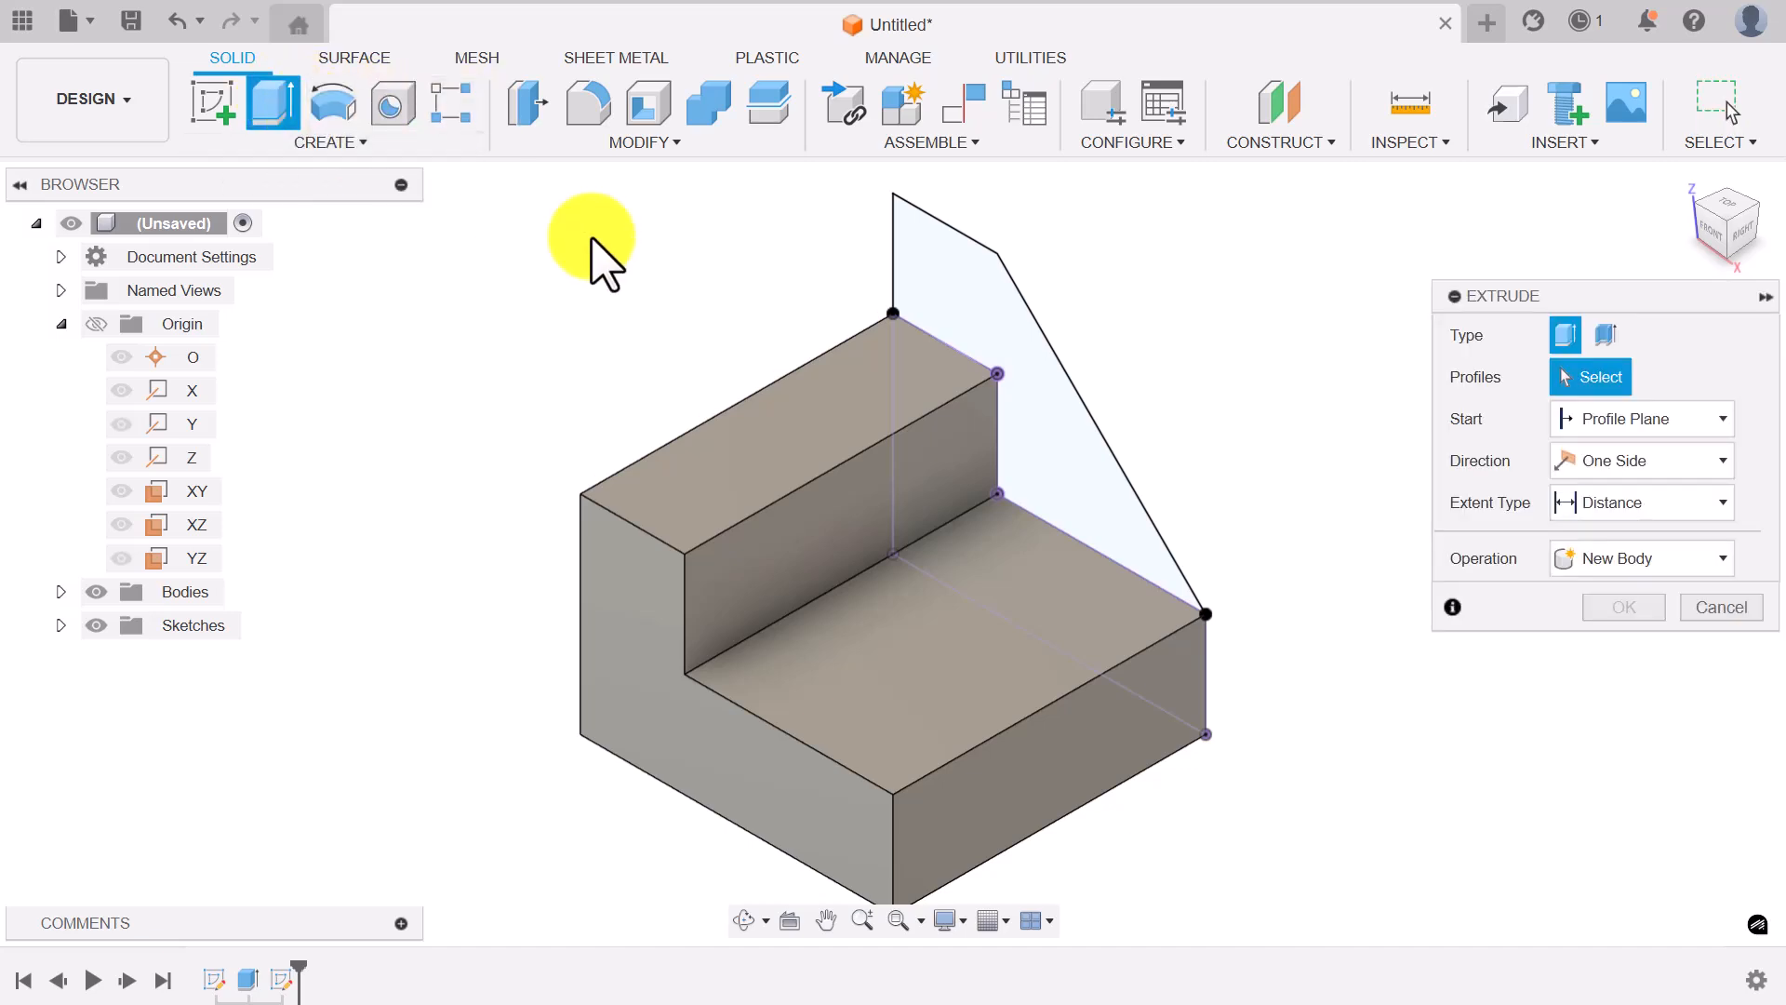
pyautogui.click(1049, 438)
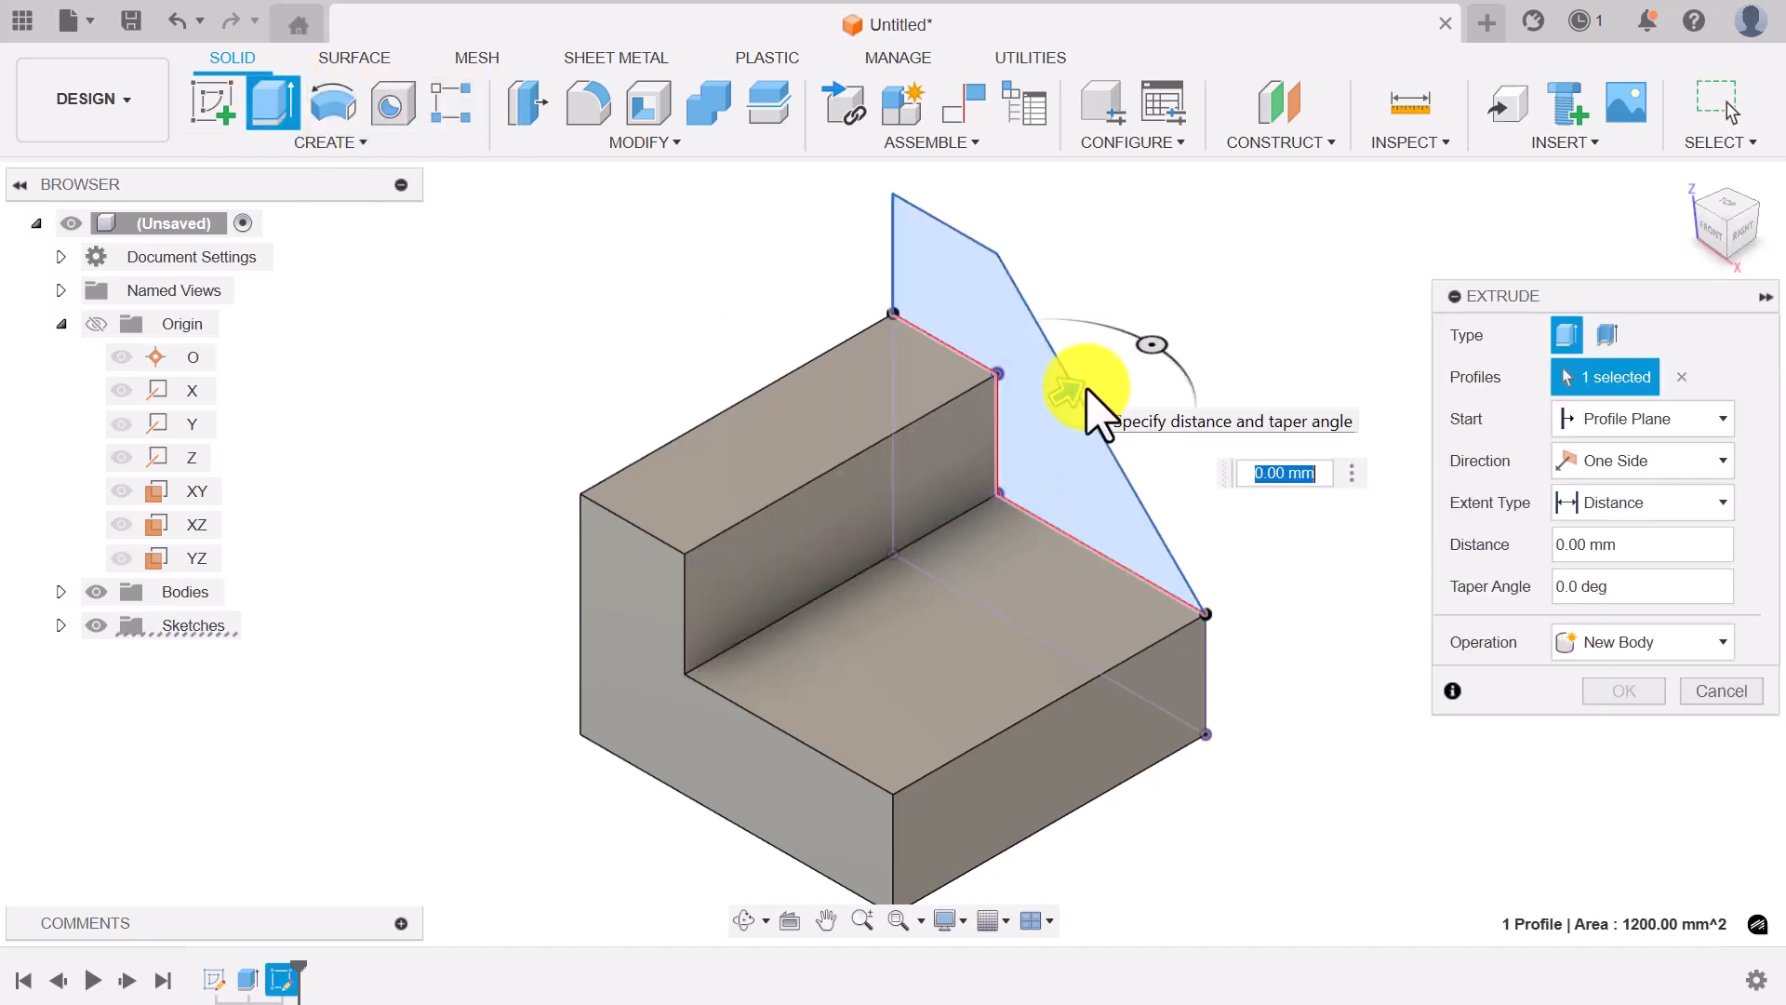
pyautogui.moveTo(1069, 387); pyautogui.dragTo(977, 434)
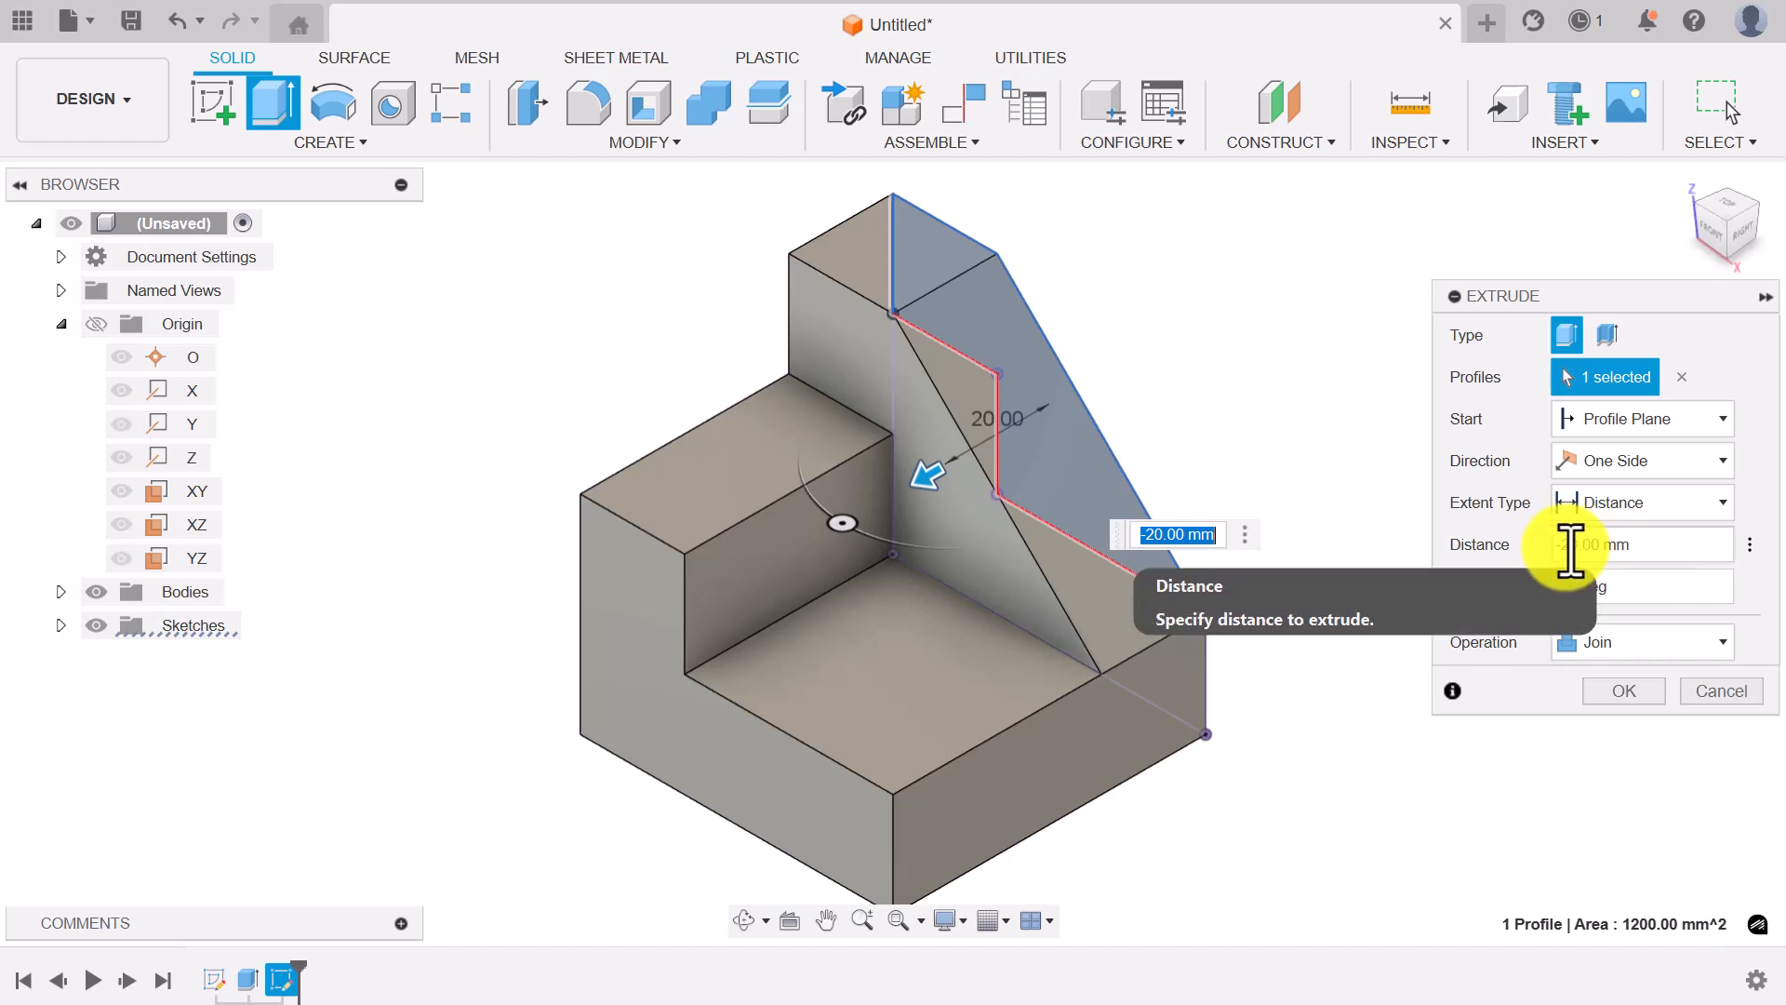
pyautogui.click(1570, 545)
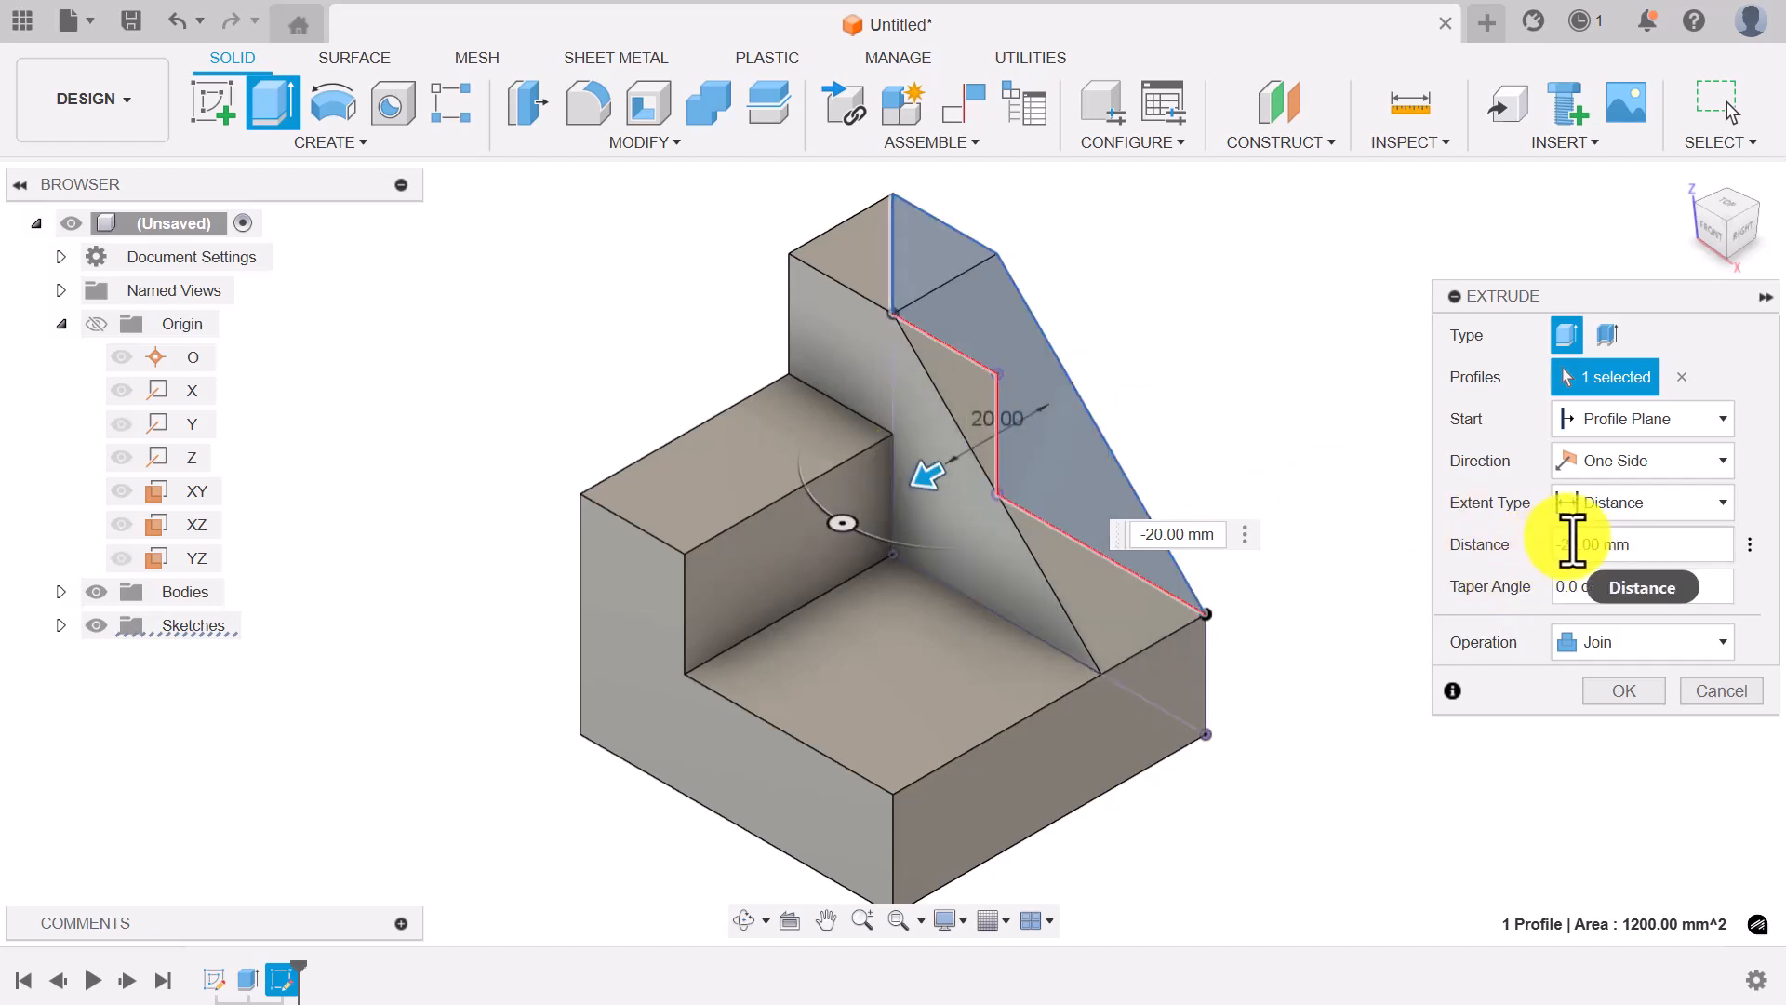
pyautogui.click(1630, 689)
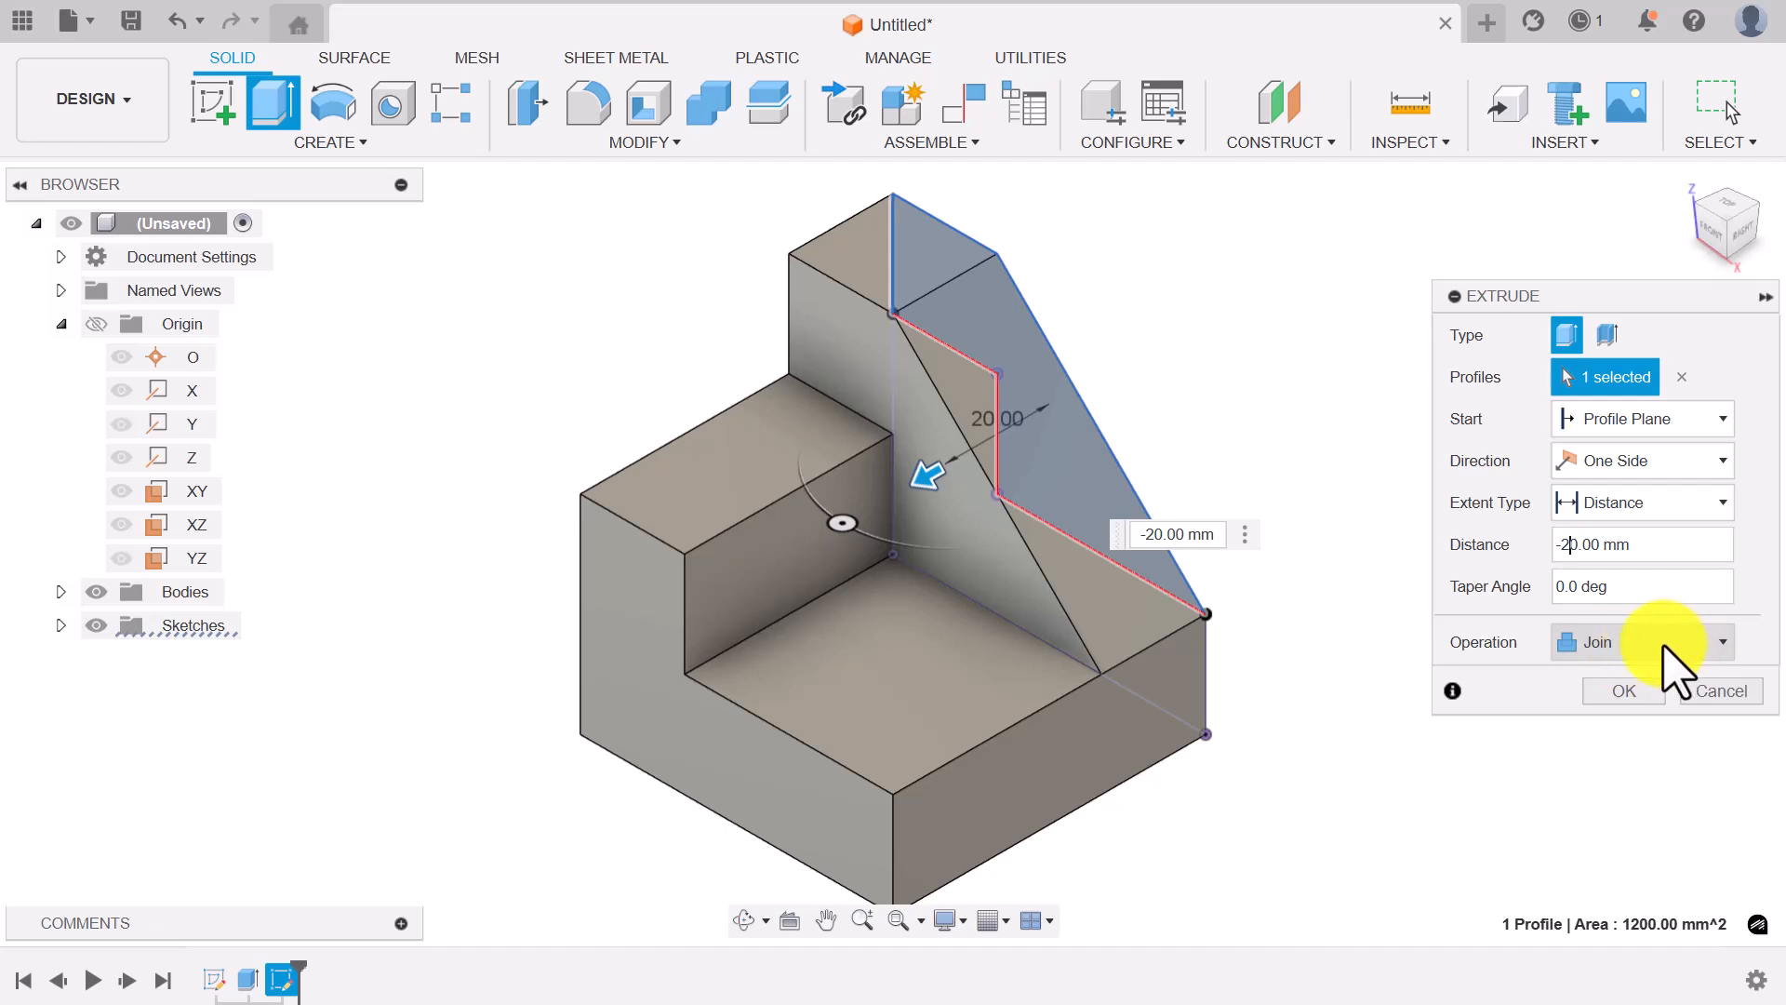
pyautogui.click(1633, 692)
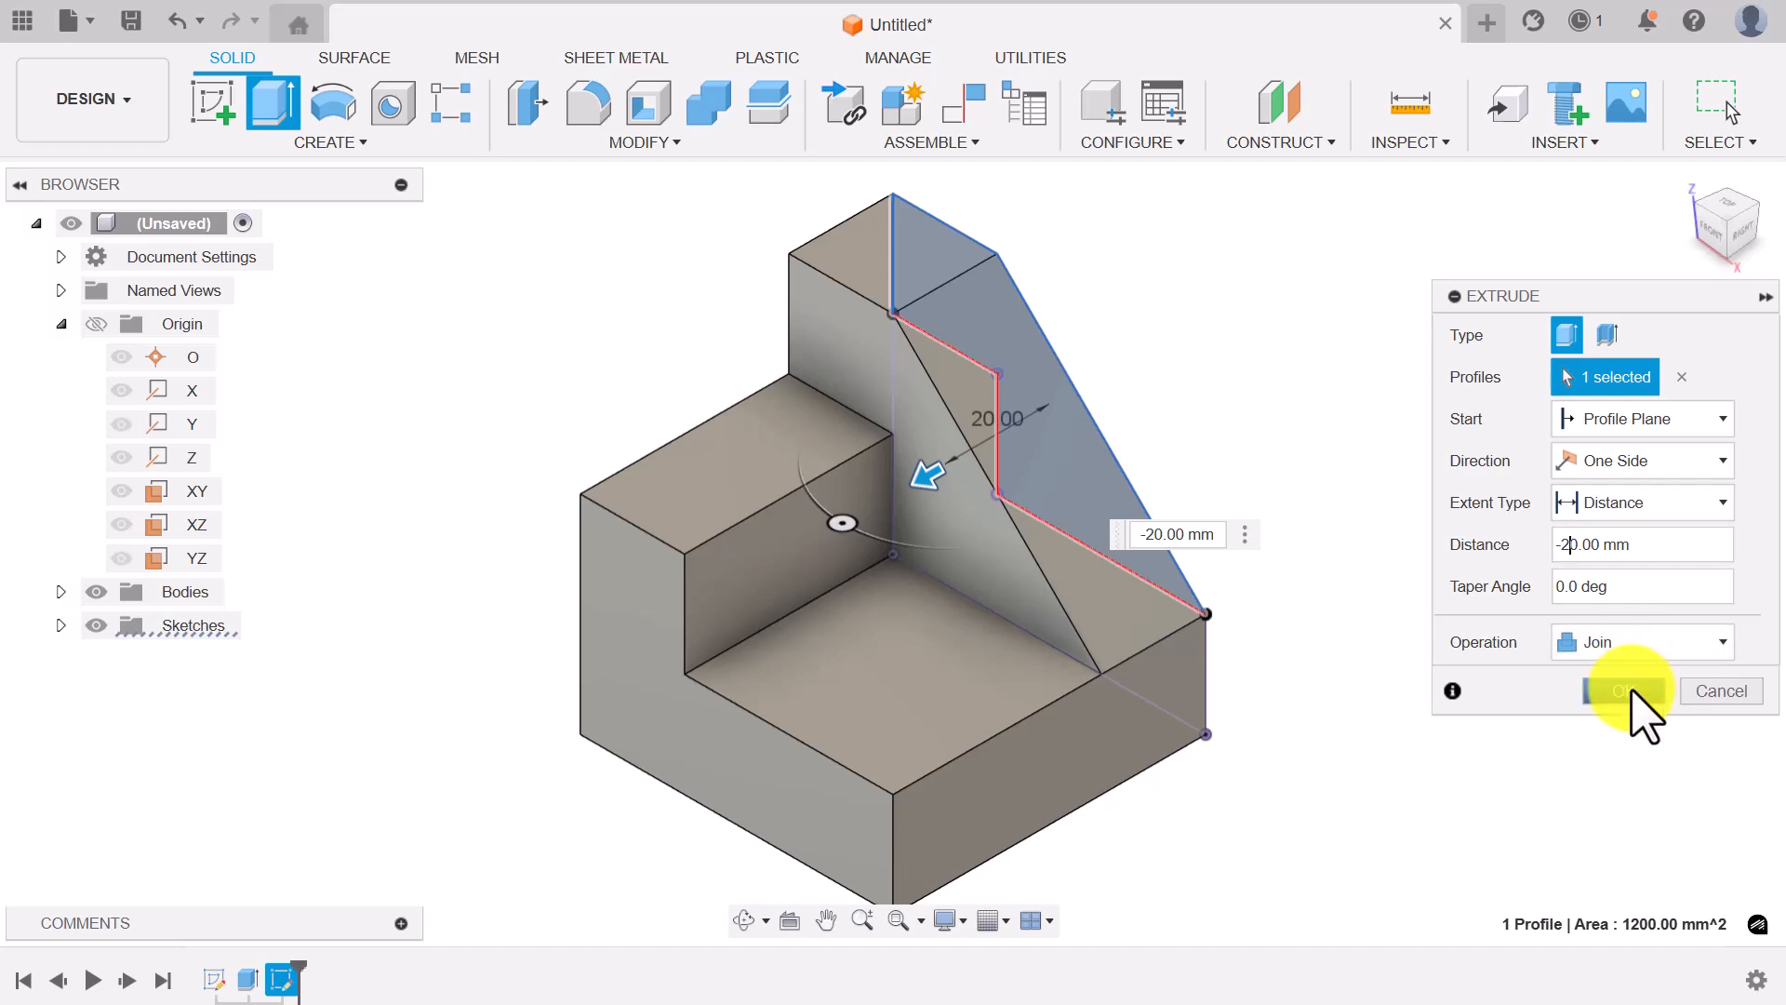
pyautogui.click(1630, 690)
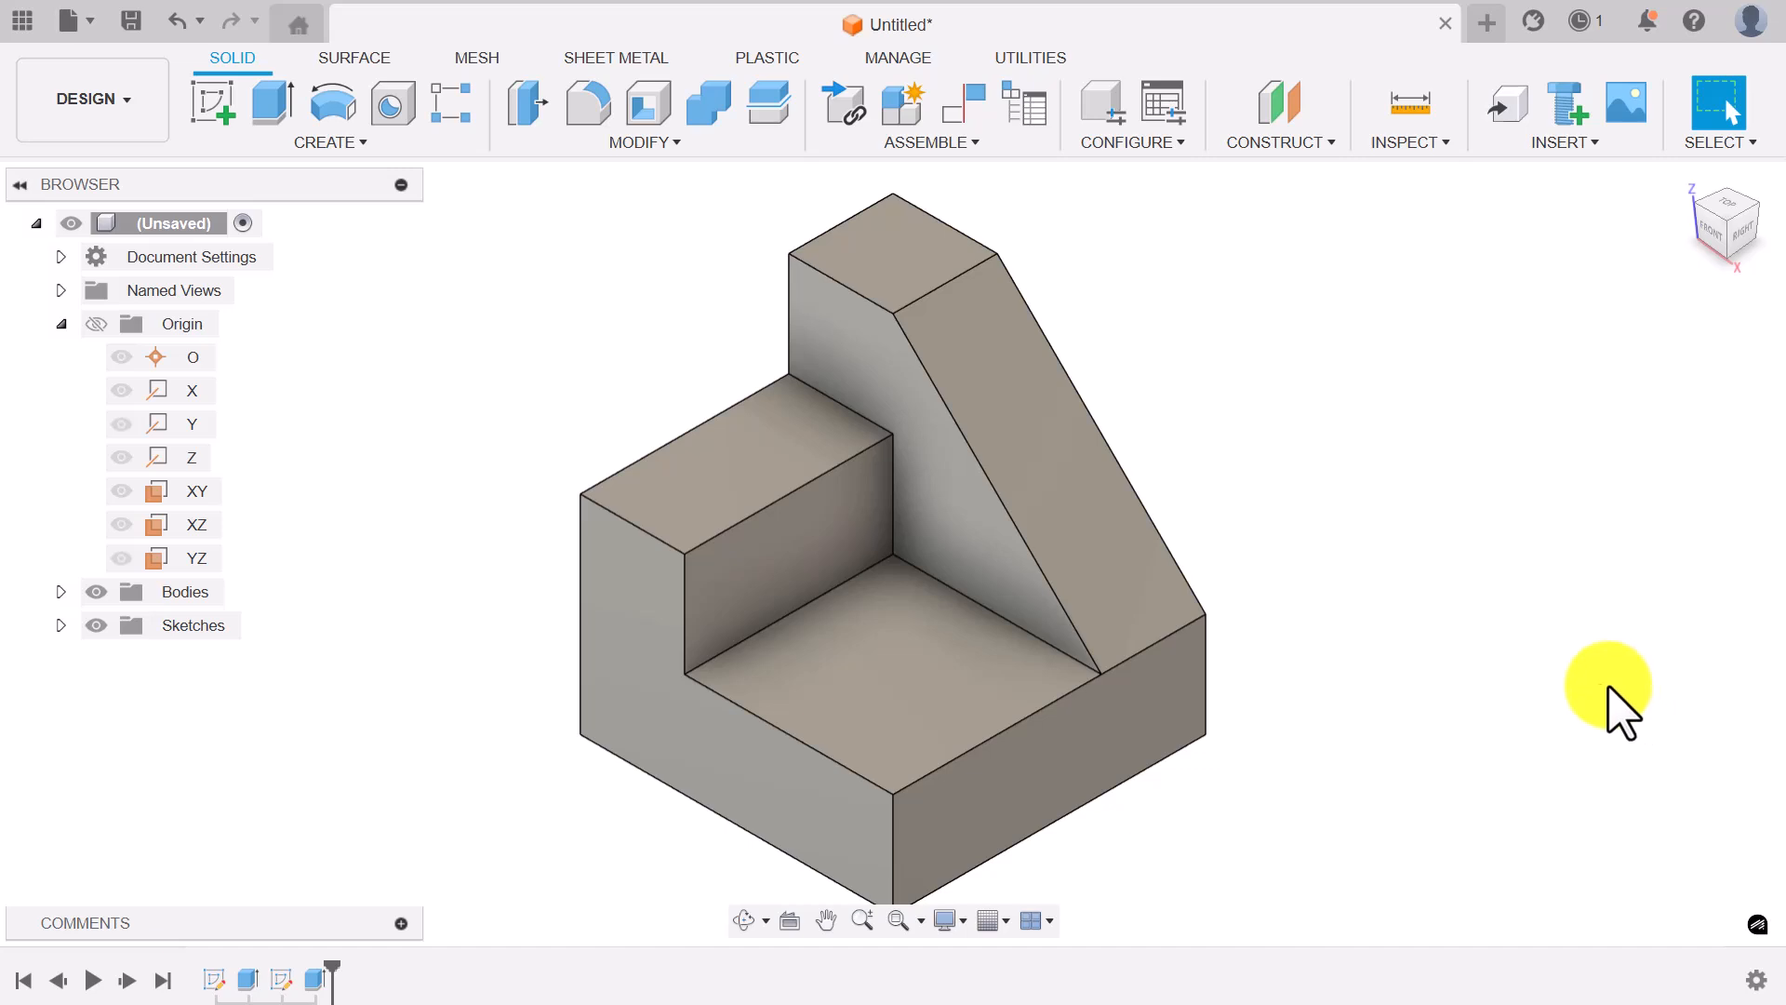
pyautogui.scroll(-3, 1200, 482)
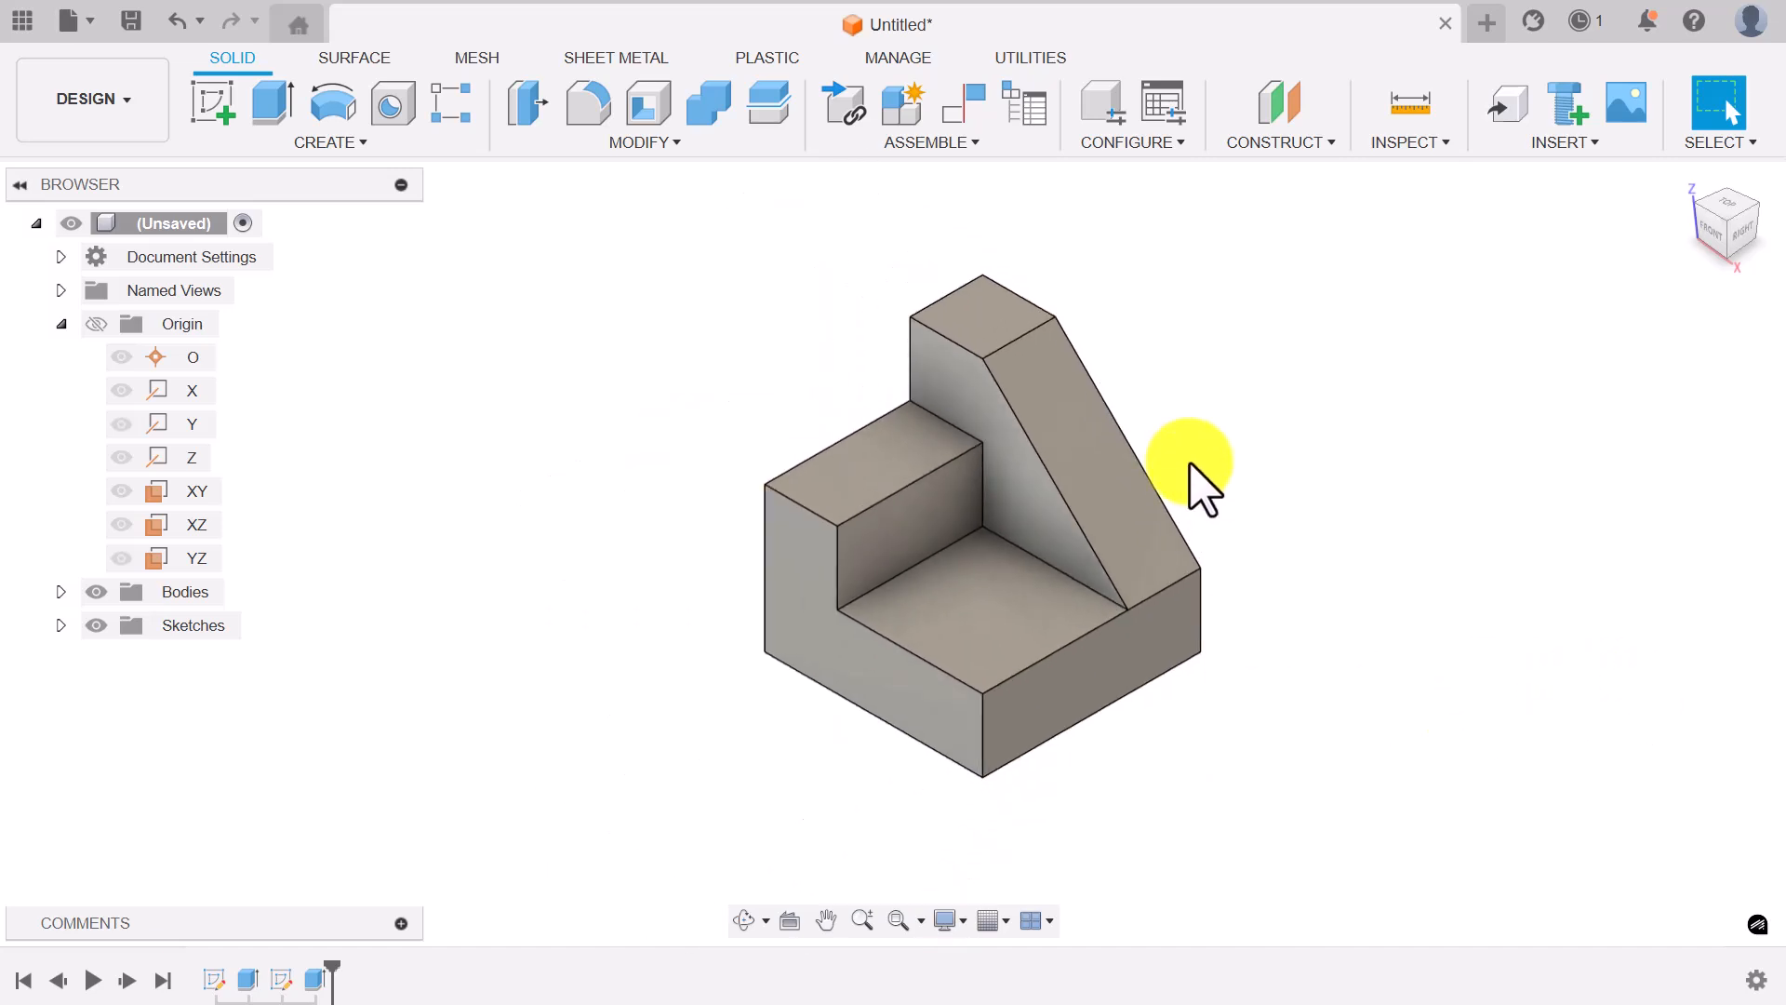